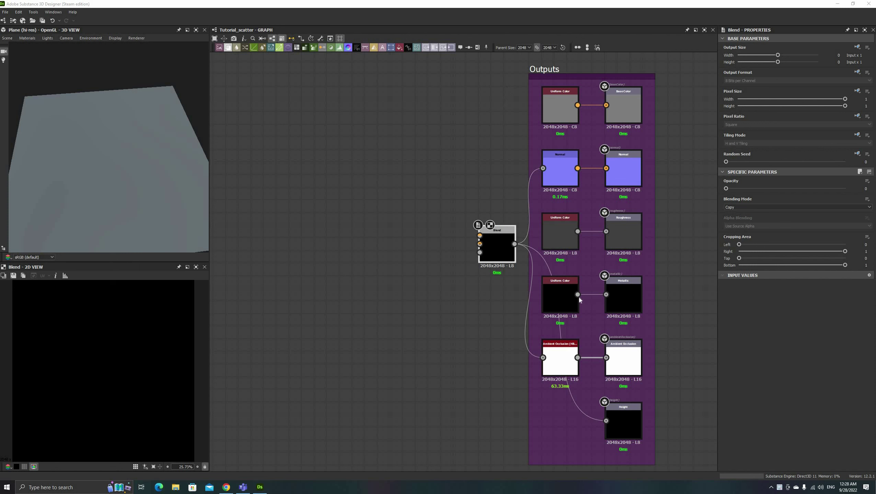
# - Move the Blend node away from the Outputs frame and add a Polygon 1 node in the empty graph area
pyautogui.moveTo(496, 248); pyautogui.dragTo(471, 248)
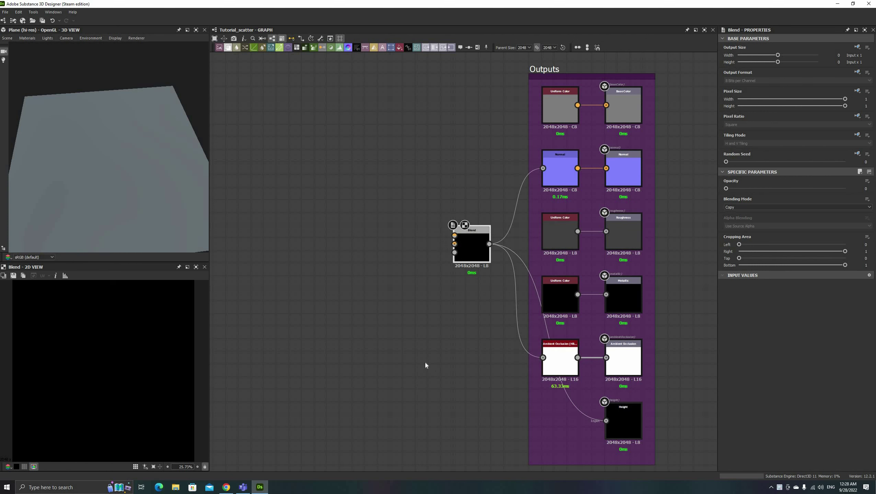
pyautogui.moveTo(656, 261); pyautogui.dragTo(735, 274, button='middle')
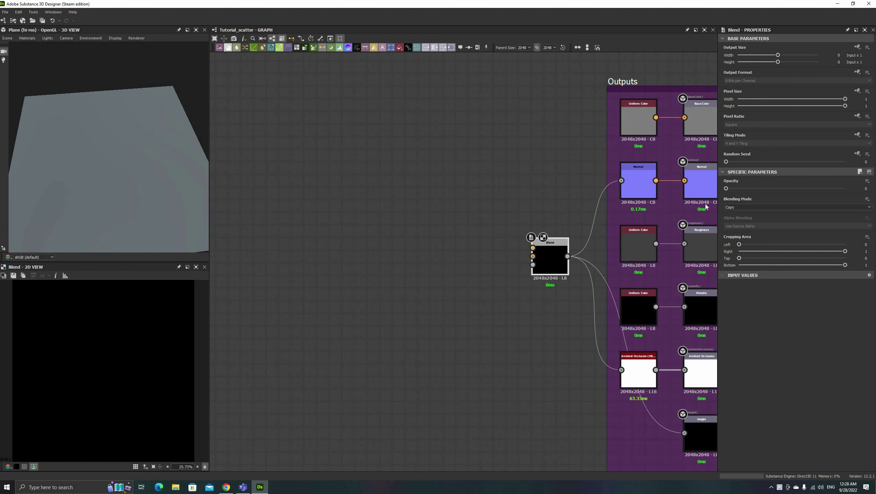
pyautogui.moveTo(388, 259); pyautogui.dragTo(474, 269, button='middle')
pyautogui.press('space')
pyautogui.write('pol')
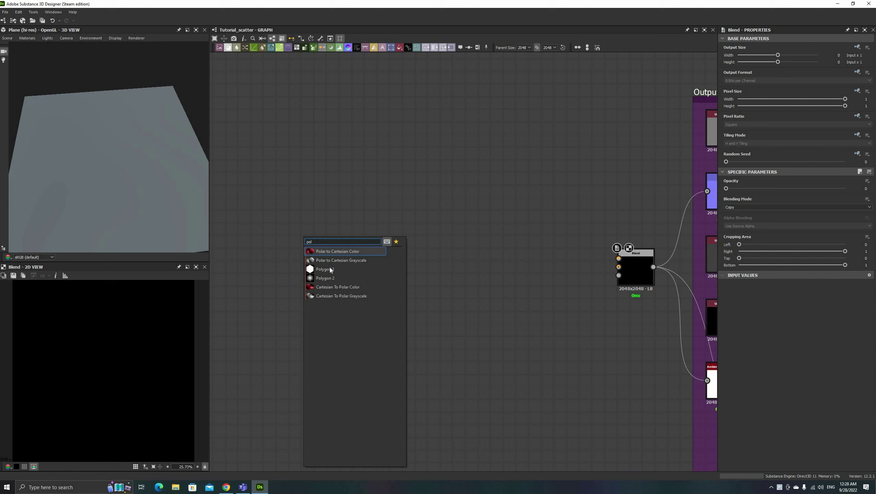
pyautogui.click(330, 269)
# - Add a Tile Sampler node and place it between the Polygon 1 and Blend nodes
pyautogui.press('space')
pyautogui.write('tile sa')
pyautogui.click(400, 267)
pyautogui.moveTo(400, 266); pyautogui.dragTo(448, 248, button='middle')
pyautogui.moveTo(434, 242); pyautogui.dragTo(449, 268)
# - Set the Tile Sampler's Y Amount to 12 and connect Polygon 1 to its Pattern Input
pyautogui.press('Tab')
pyautogui.write('12')
pyautogui.press('Return')
pyautogui.moveTo(372, 224); pyautogui.dragTo(426, 228)
pyautogui.moveTo(355, 226); pyautogui.dragTo(355, 238)
# - Collapse the Tile Sampler's parameter groups, and set Scale to 1 in the Size group
pyautogui.click(747, 281)
pyautogui.click(744, 247)
pyautogui.click(746, 263)
pyautogui.click(744, 271)
pyautogui.click(744, 246)
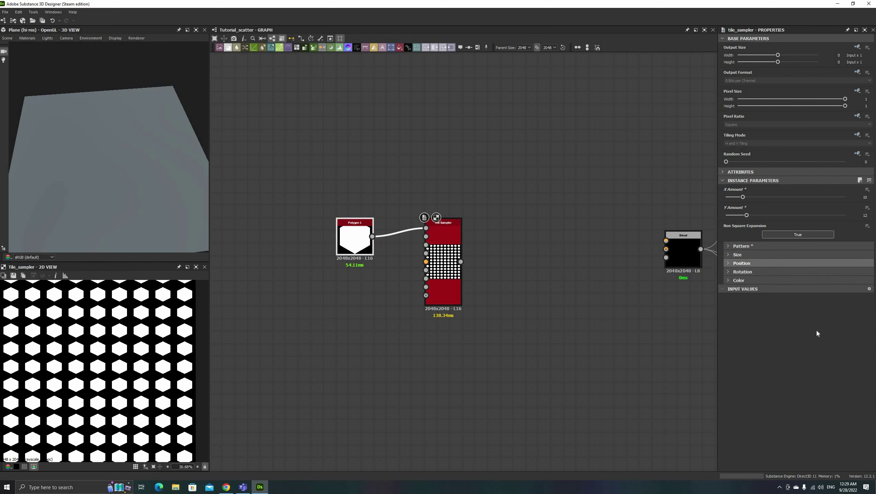
pyautogui.click(743, 255)
pyautogui.click(865, 340)
pyautogui.write('1')
# - Set the Tile Sampler's position Offset to 0.5 to stagger the hexagon rows
pyautogui.click(744, 424)
pyautogui.scroll(-4, 744, 424)
pyautogui.scroll(-1, 796, 360)
pyautogui.click(864, 356)
pyautogui.write('0.5')
pyautogui.scroll(1, 796, 360)
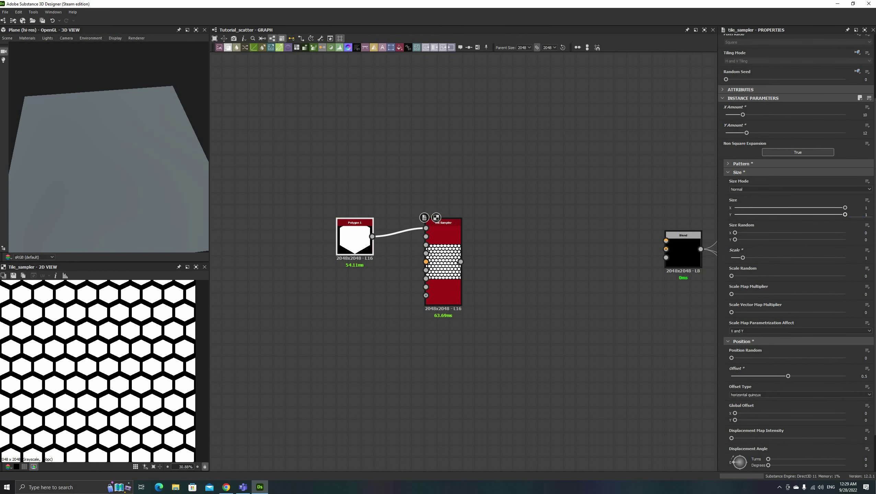
# - Set the Tile Sampler's Y size to 1.2 and connect its output to the Blend node
pyautogui.click(865, 215)
pyautogui.write('1.2')
pyautogui.moveTo(460, 262); pyautogui.dragTo(666, 250)
pyautogui.click(355, 239)
pyautogui.click(443, 242)
# - Tighten the hexagon gaps by setting the Tile Sampler's size to 1.1 in X and 1.28 in Y
pyautogui.click(864, 297)
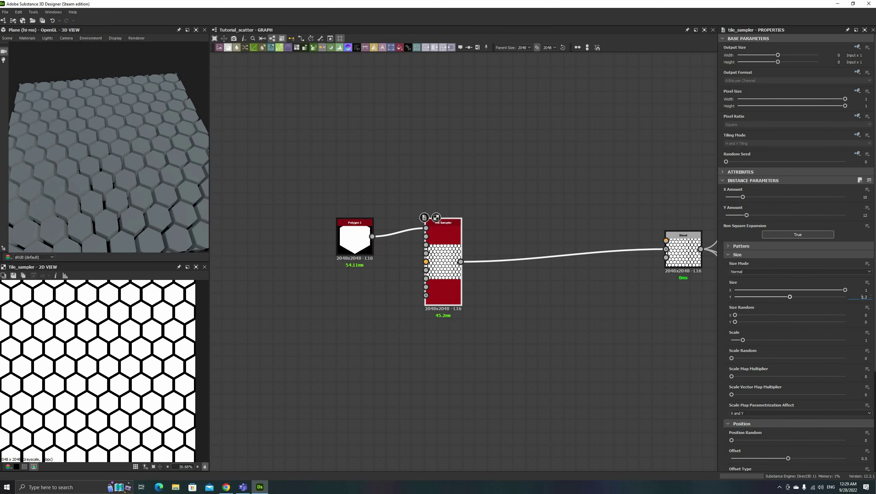
pyautogui.write('1.28')
pyautogui.click(865, 291)
pyautogui.scroll(10, 865, 290)
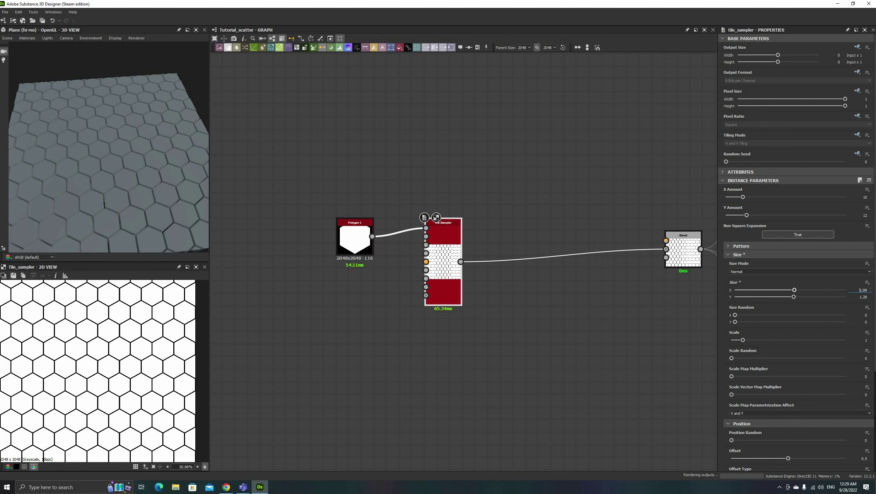
pyautogui.moveTo(149, 162); pyautogui.dragTo(204, 163)
pyautogui.moveTo(276, 194); pyautogui.dragTo(282, 188, button='middle')
pyautogui.moveTo(150, 189); pyautogui.dragTo(176, 191)
pyautogui.moveTo(390, 280); pyautogui.dragTo(410, 272, button='middle')
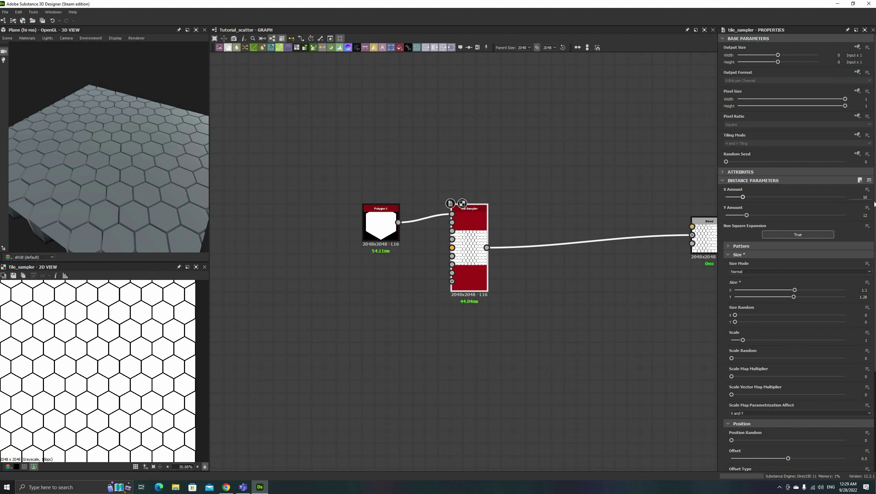
# - Set the Tile Sampler's X Amount to 20 and Y Amount to 24
pyautogui.press('Tab')
pyautogui.write('24')
pyautogui.press('Return')
pyautogui.moveTo(140, 209); pyautogui.dragTo(81, 239)
# - Increase the tile density to an X Amount of 40 and a Y Amount of 48
pyautogui.click(865, 197)
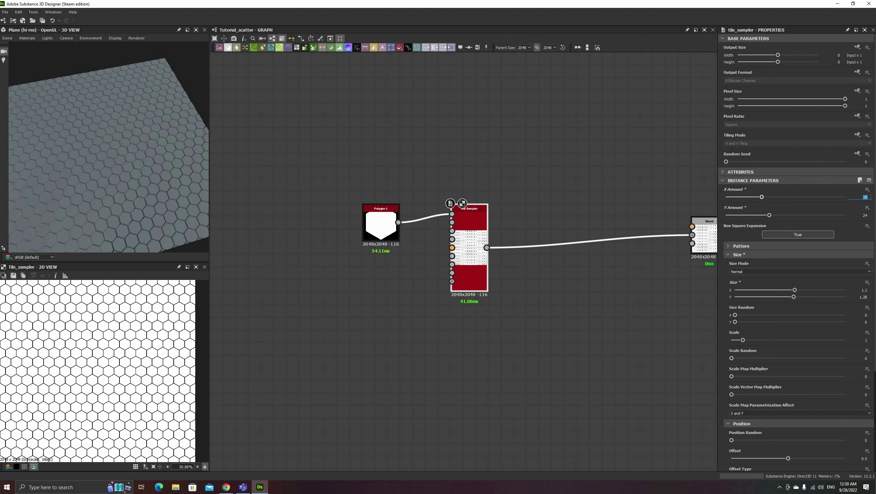
pyautogui.write('40')
pyautogui.press('Tab')
pyautogui.write('48')
pyautogui.press('Return')
pyautogui.moveTo(161, 200); pyautogui.dragTo(190, 205)
# - Add a Gaussian Noise node below Polygon 1 and connect it to the Tile Sampler's scale, displacement, rotation, color and mask map inputs
pyautogui.click(321, 281)
pyautogui.press('space')
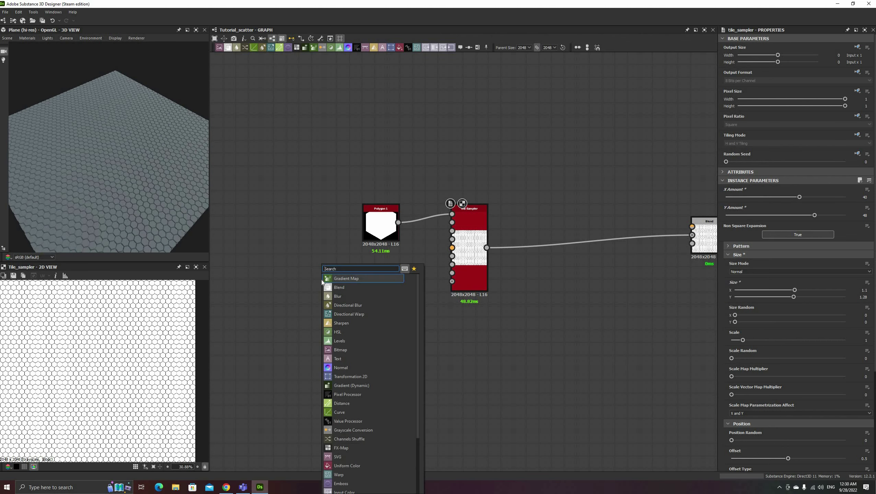
pyautogui.write('gau')
pyautogui.press('Return')
pyautogui.moveTo(317, 284); pyautogui.dragTo(385, 290)
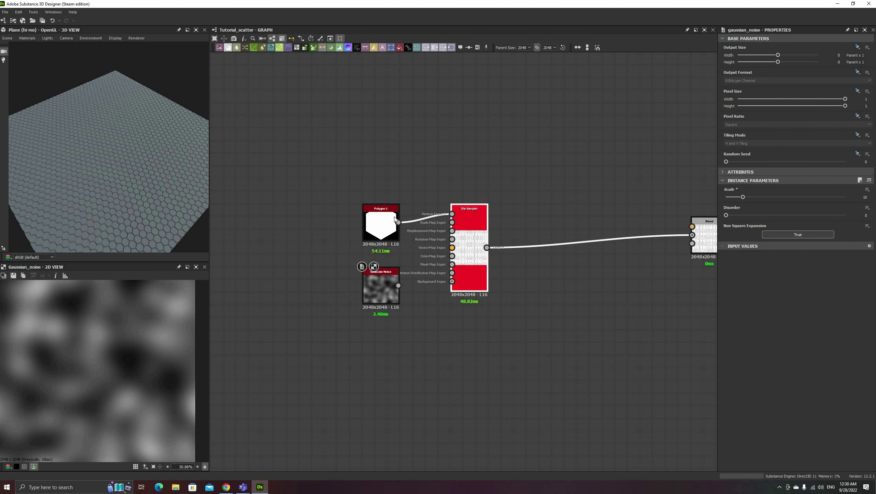
pyautogui.scroll(3, 476, 238)
pyautogui.moveTo(312, 331)
pyautogui.mouseDown()
pyautogui.moveTo(422, 201)
pyautogui.moveTo(423, 271)
pyautogui.moveTo(311, 331)
pyautogui.mouseUp()
pyautogui.scroll(-2, 572, 216)
# - Insert a Levels node between the Gaussian Noise and the Tile Sampler's map inputs
pyautogui.click(322, 298)
pyautogui.press('space')
pyautogui.write('lev')
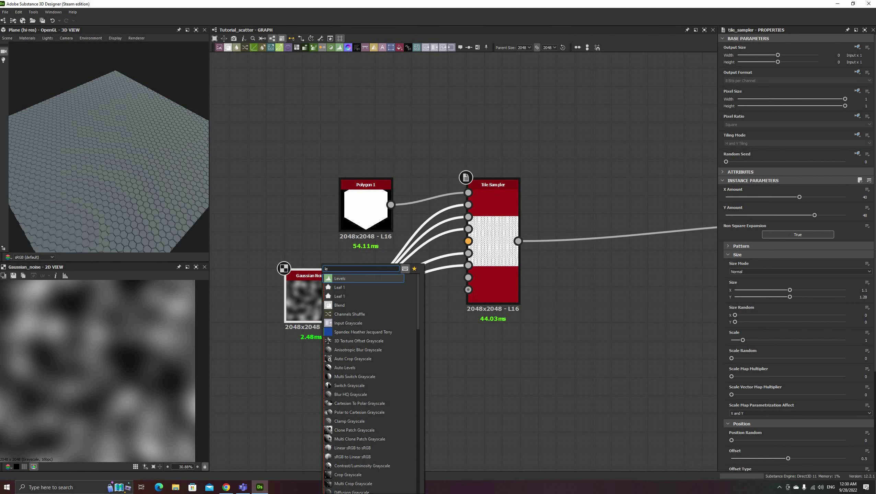
pyautogui.press('Return')
# - Narrow the black, mid and white input points of the Levels histogram to strengthen the noise contrast
pyautogui.moveTo(731, 200); pyautogui.dragTo(742, 200)
pyautogui.moveTo(804, 199); pyautogui.dragTo(771, 200)
pyautogui.moveTo(867, 200); pyautogui.dragTo(818, 200)
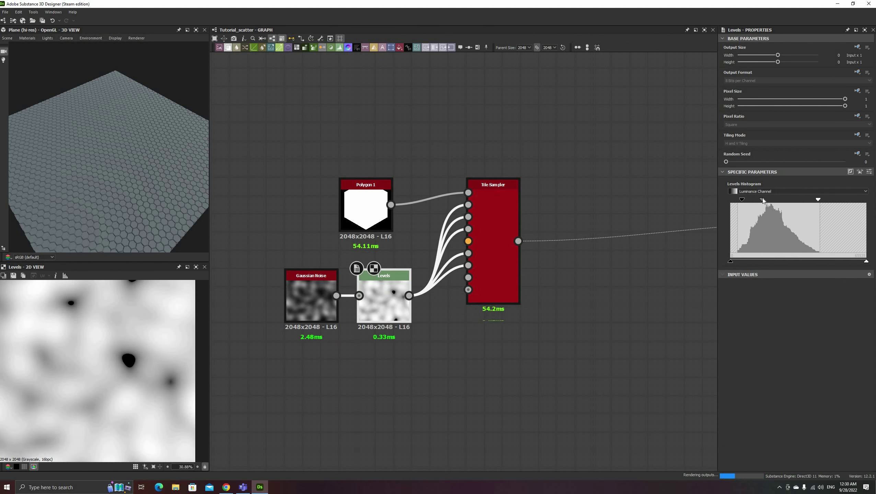
pyautogui.moveTo(759, 200)
pyautogui.mouseDown()
pyautogui.moveTo(782, 199)
pyautogui.moveTo(747, 200)
pyautogui.mouseUp()
pyautogui.moveTo(818, 200); pyautogui.dragTo(781, 200)
# - Preview the Levels result in the 2D view and set the Tile Sampler's Scale Map Multiplier to 1
pyautogui.doubleClick(494, 242)
pyautogui.doubleClick(376, 305)
pyautogui.click(494, 249)
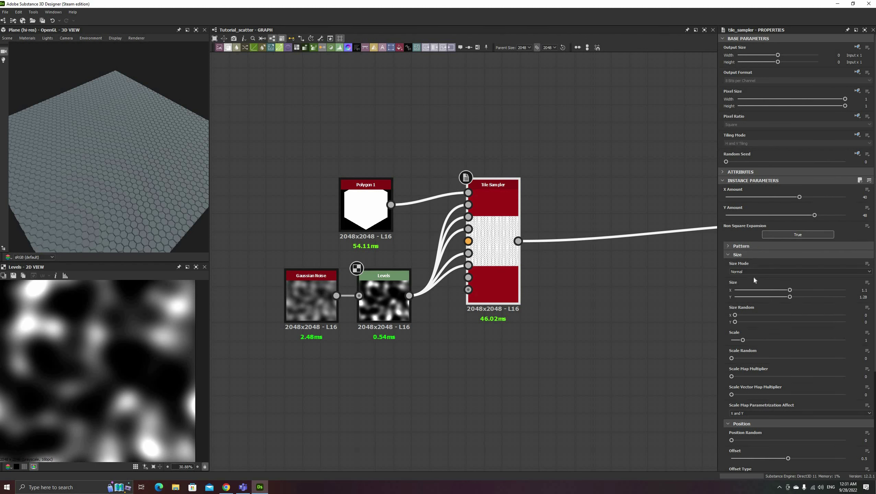
pyautogui.scroll(-3, 757, 266)
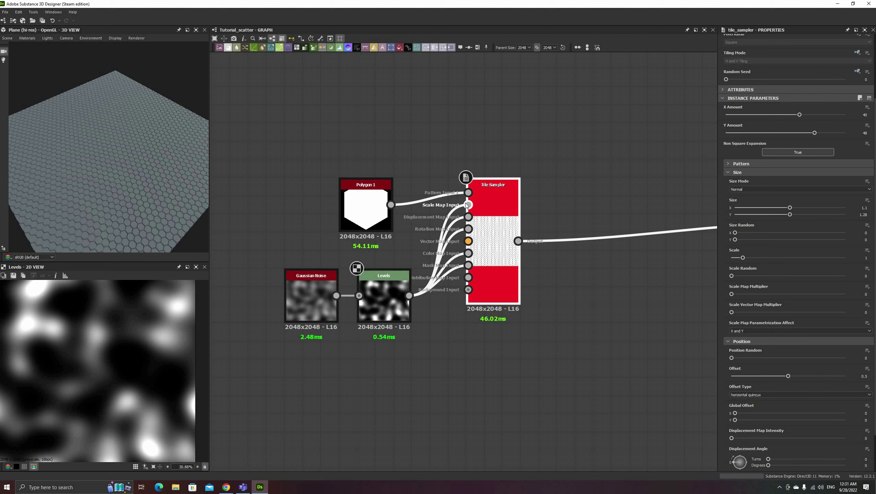
pyautogui.scroll(1, 467, 205)
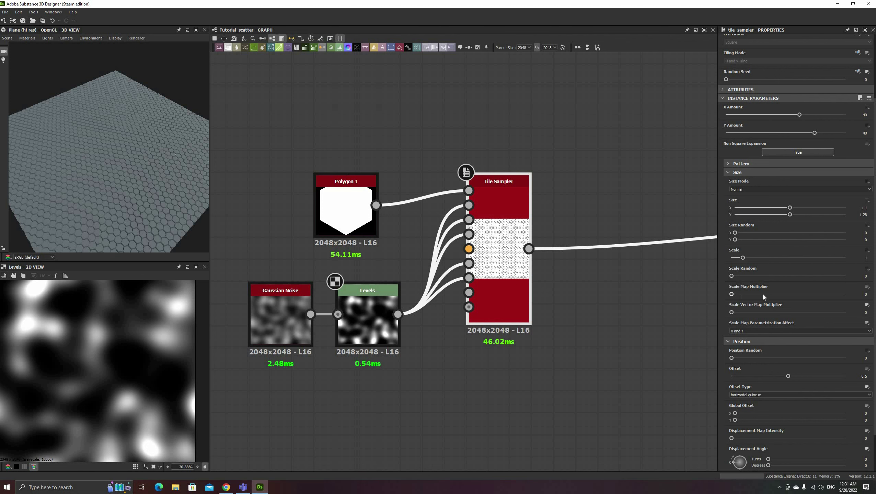
pyautogui.moveTo(732, 294); pyautogui.dragTo(844, 294)
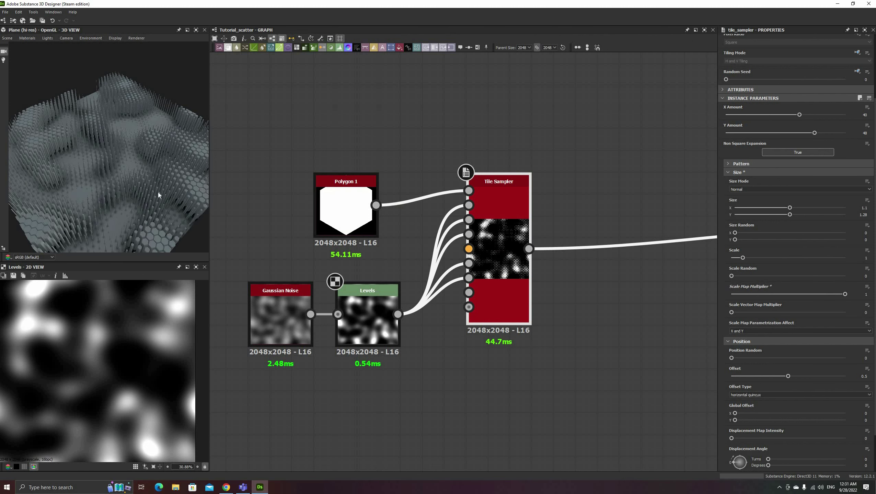
# - Inspect the scaled tiles in the 3D view from above and up close, and reset the Scale Map Multiplier to 0
pyautogui.moveTo(133, 219); pyautogui.dragTo(84, 160)
pyautogui.scroll(3, 143, 187)
pyautogui.scroll(-6, 150, 202)
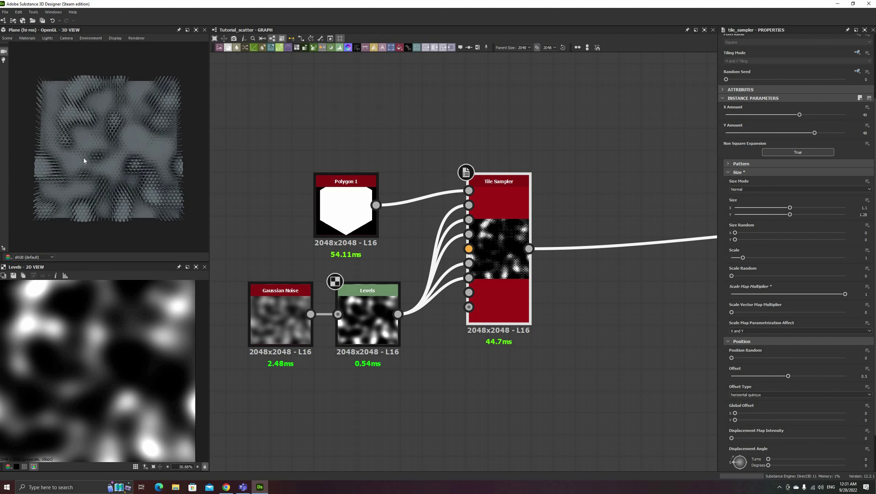
pyautogui.scroll(5, 126, 188)
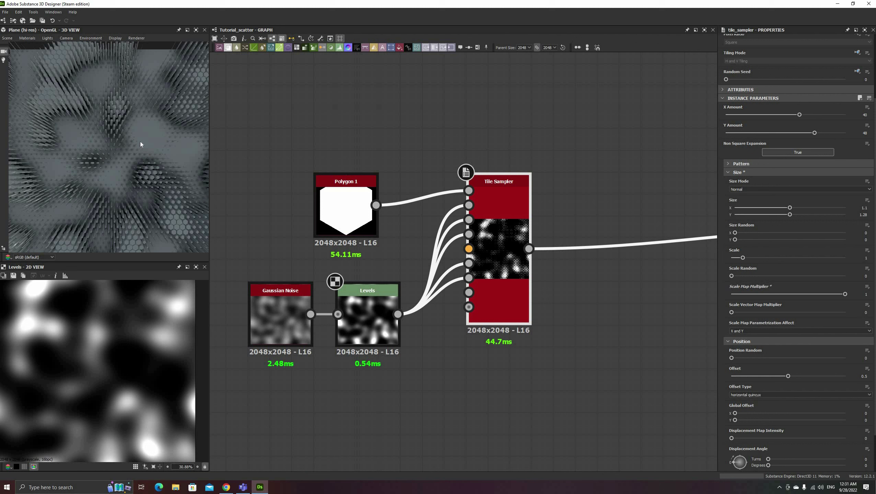
pyautogui.moveTo(140, 142); pyautogui.dragTo(130, 201)
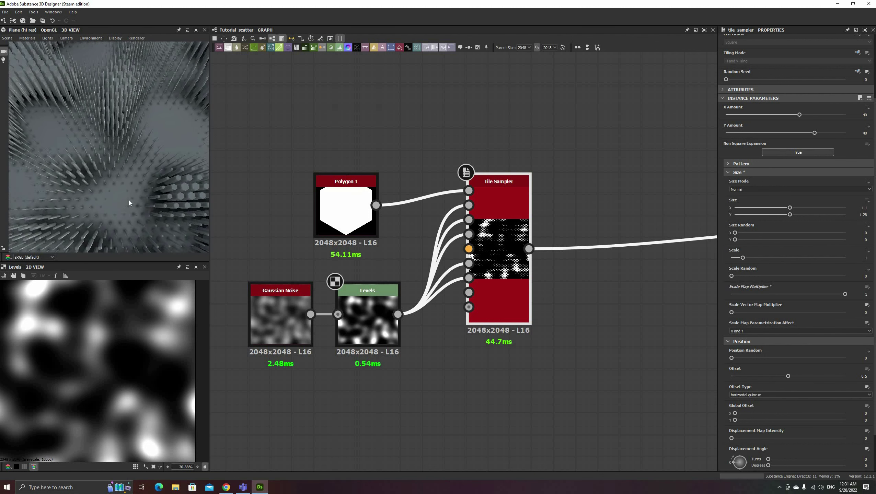
pyautogui.scroll(-5, 130, 202)
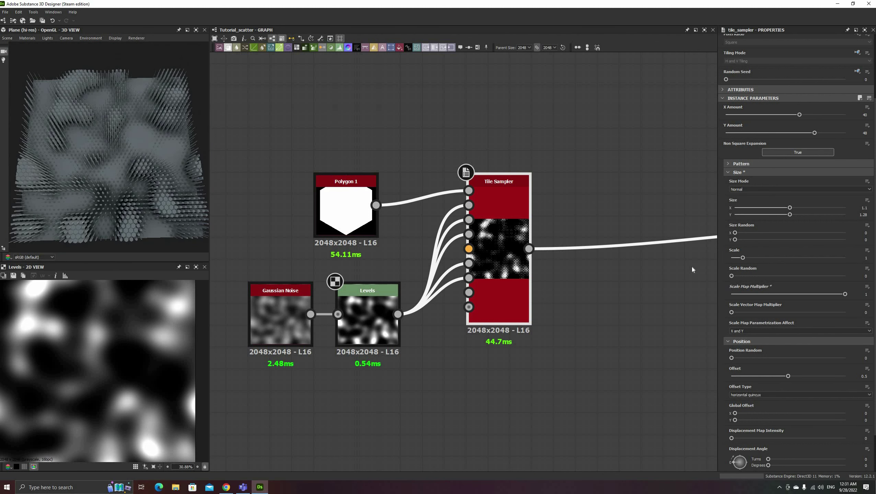
pyautogui.click(728, 295)
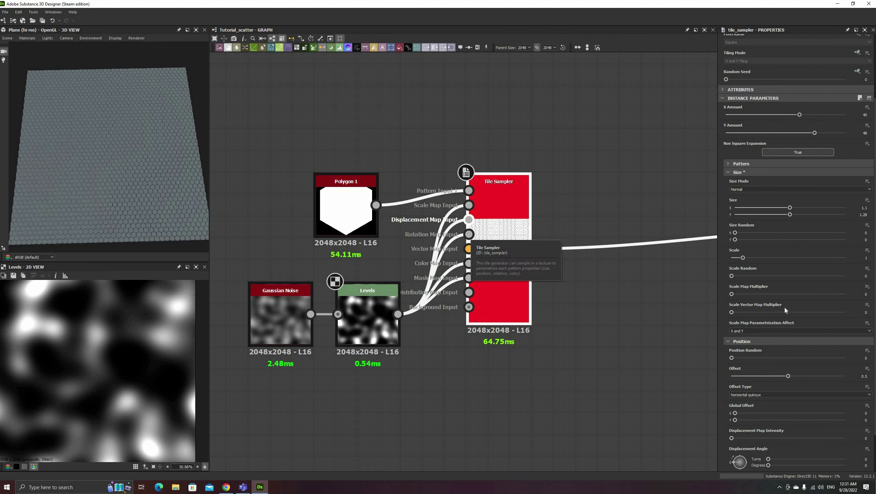
# - Test a Displacement Map Intensity of 0.2 with a Displacement Angle of 25 degrees, and reset the intensity to 0
pyautogui.scroll(-2, 766, 351)
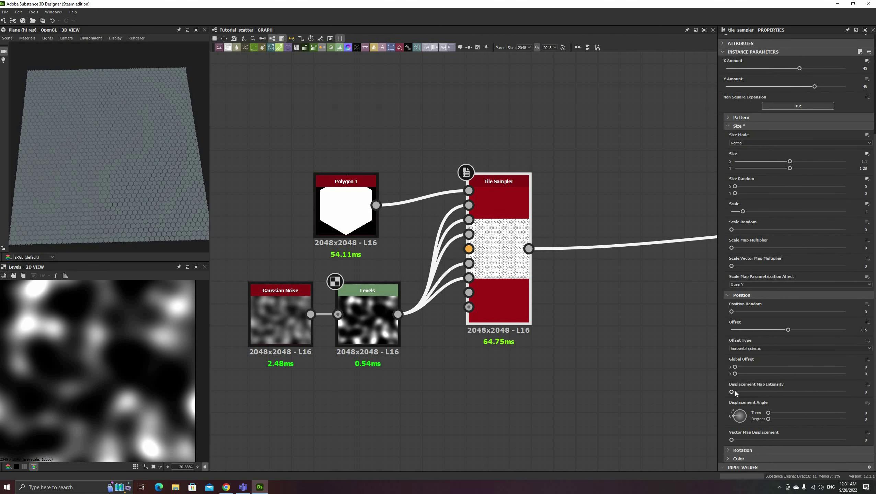
pyautogui.moveTo(733, 392); pyautogui.dragTo(754, 395)
pyautogui.moveTo(149, 183); pyautogui.dragTo(117, 207)
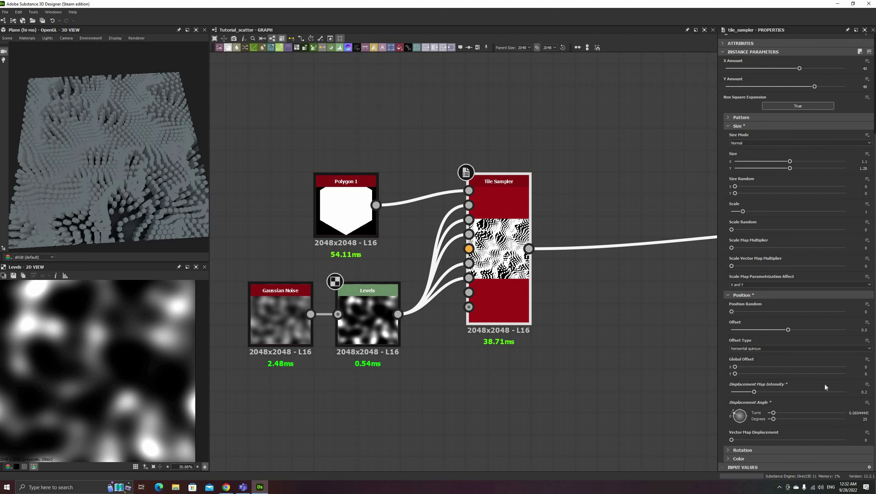
pyautogui.write('0')
pyautogui.press('Return')
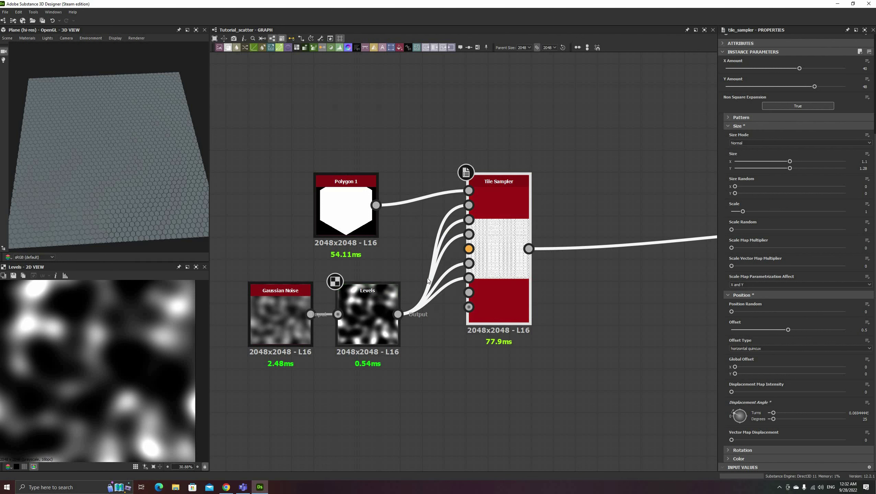
# - Try to connect the Levels output to the Tile Sampler's Vector Map Input
pyautogui.moveTo(464, 248); pyautogui.dragTo(467, 246)
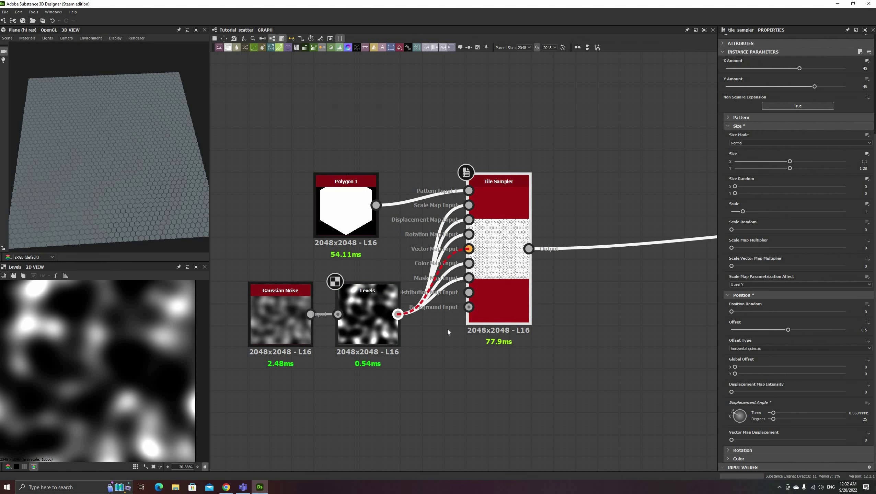
pyautogui.moveTo(423, 374); pyautogui.dragTo(452, 340)
pyautogui.click(473, 243)
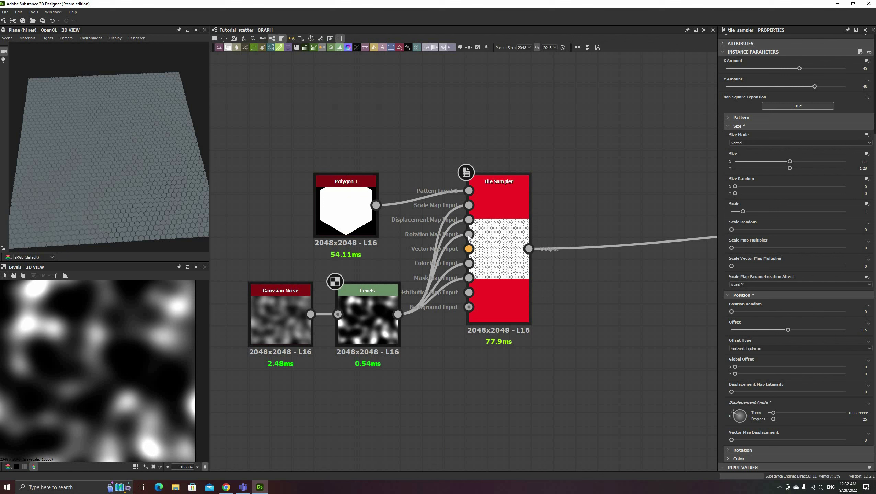
# - Collapse the Position and Size groups and set the Rotation Map Multiplier to 1 in the Rotation group
pyautogui.click(742, 295)
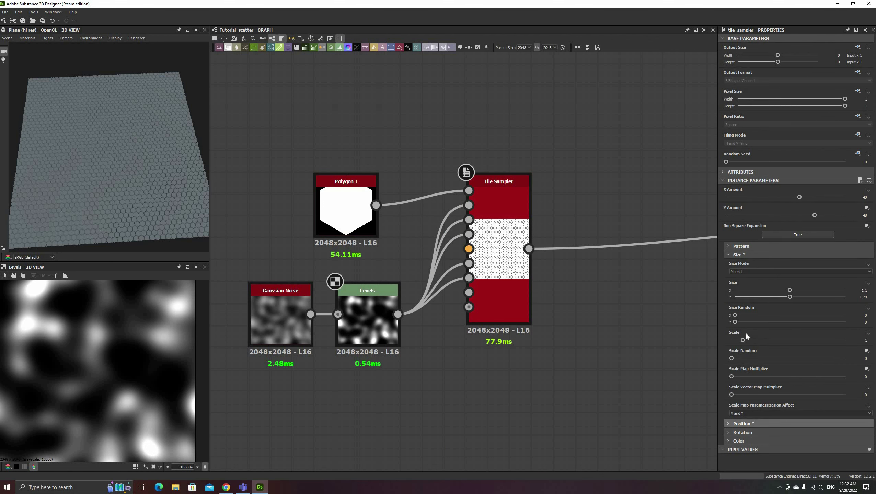
pyautogui.click(741, 256)
pyautogui.click(743, 272)
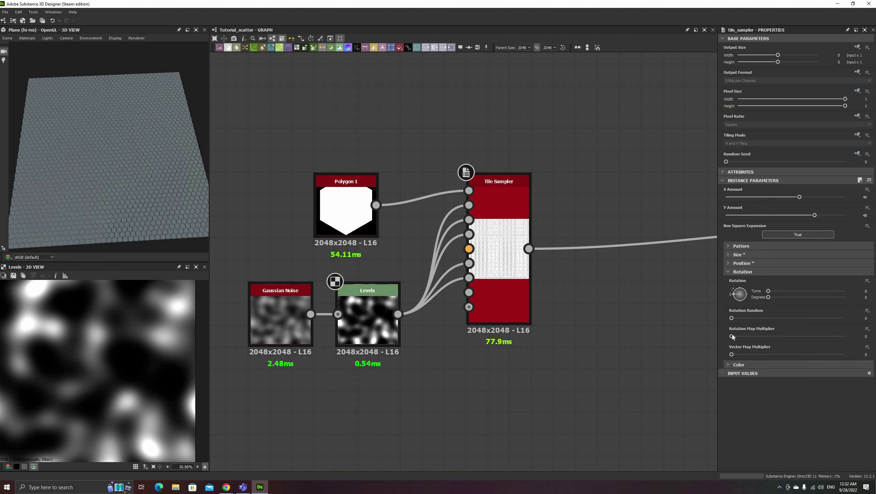
pyautogui.moveTo(787, 335); pyautogui.dragTo(839, 339)
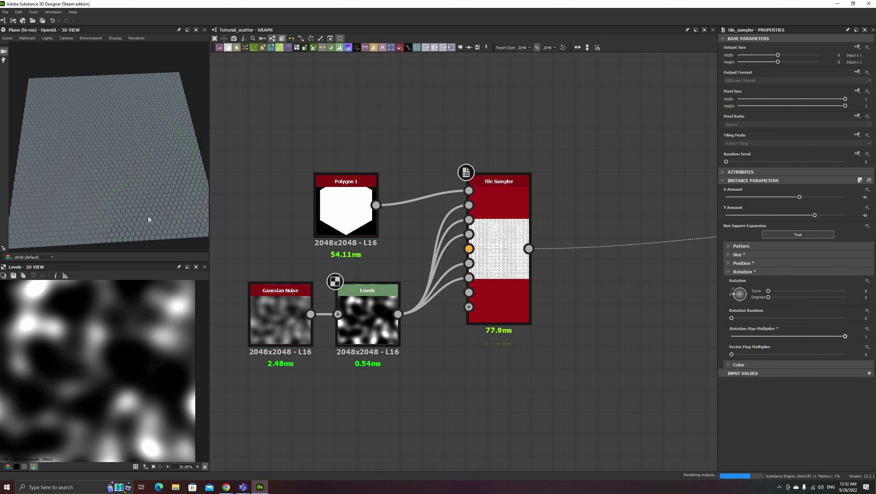
# - Examine the rotated hexagons up close and from a distance in the 3D view, and undo the Rotation Map Multiplier change
pyautogui.scroll(5, 134, 209)
pyautogui.scroll(5, 153, 211)
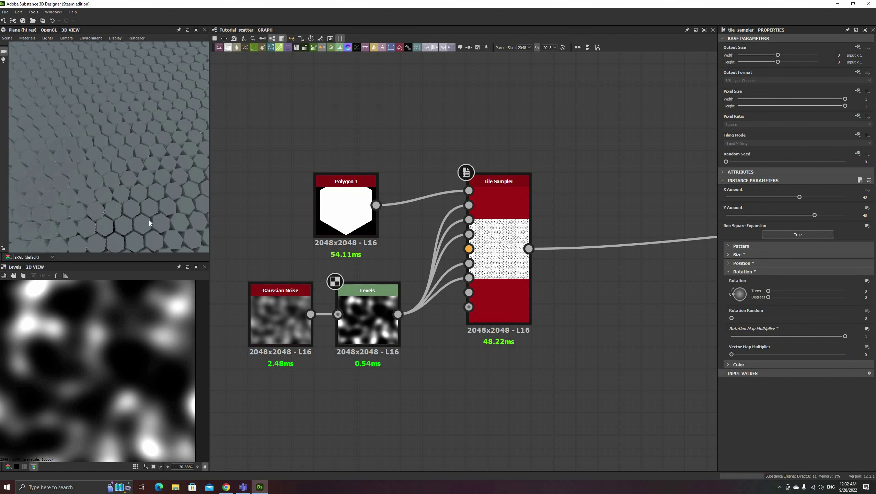
pyautogui.scroll(2, 118, 162)
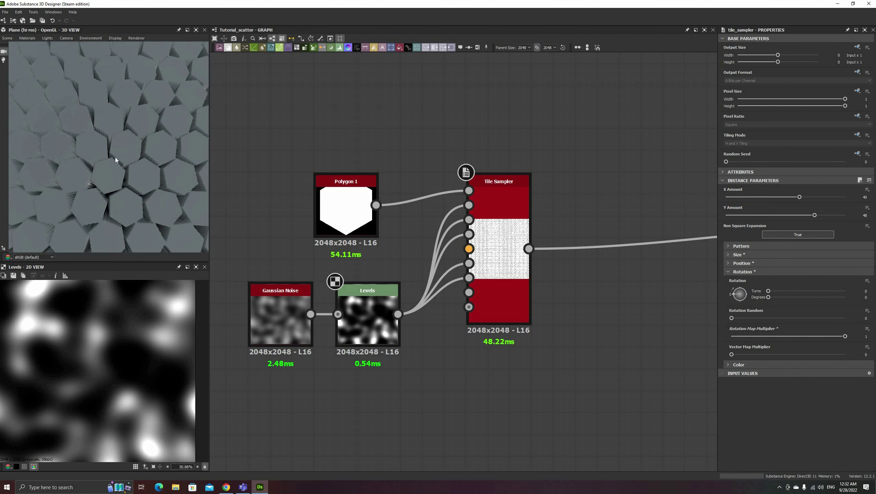
pyautogui.scroll(-10, 132, 194)
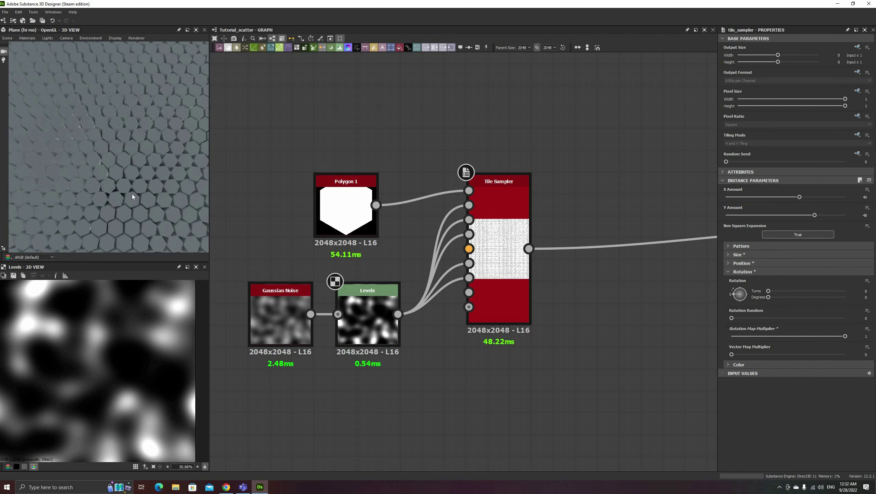
pyautogui.scroll(-3, 141, 184)
pyautogui.moveTo(141, 183); pyautogui.dragTo(180, 156)
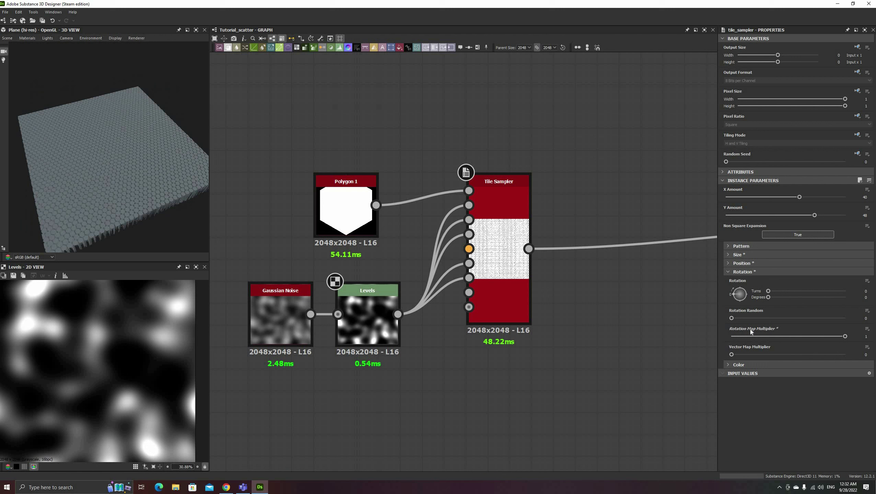
pyautogui.hotkey('ctrl', 'z')
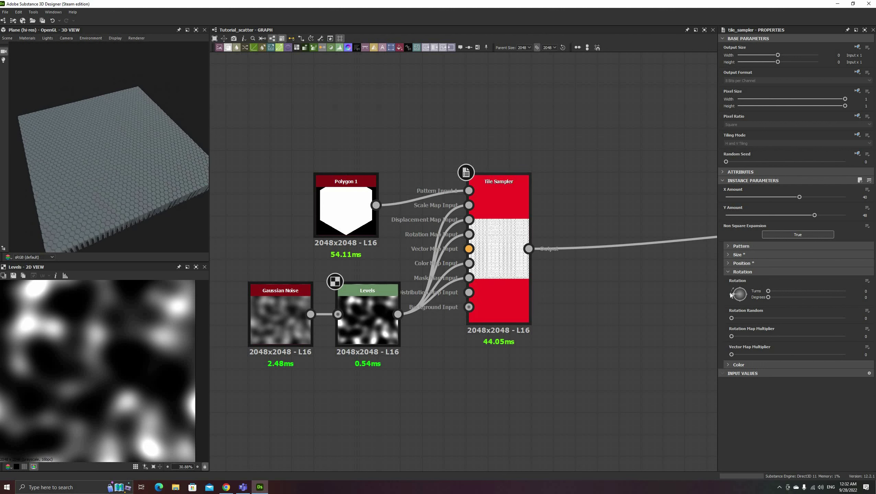
# - Collapse the Rotation group, expand Color, and test Mask Map Threshold values of 0.25 and 0.44 on the hexagon tiles
pyautogui.click(738, 272)
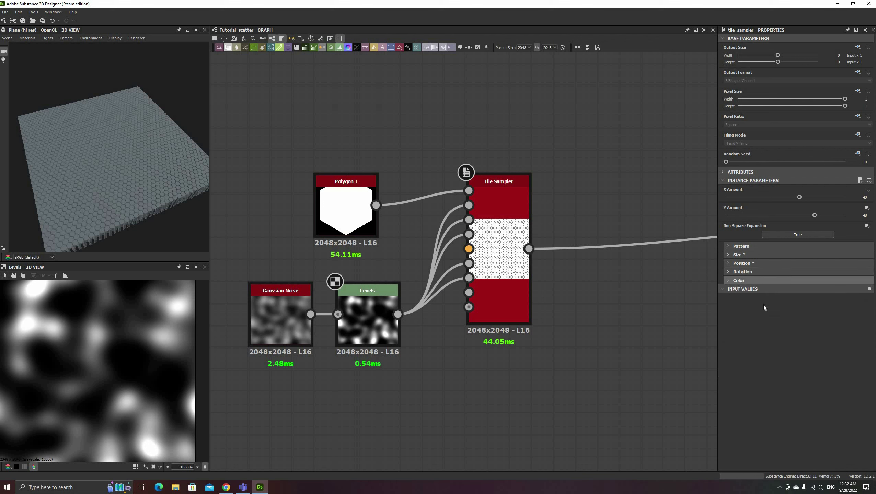
pyautogui.scroll(-3, 772, 319)
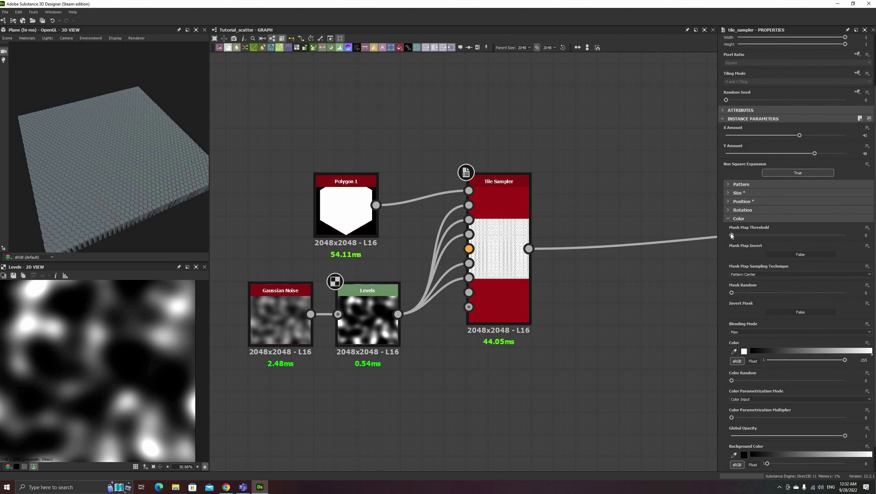
pyautogui.moveTo(741, 237); pyautogui.dragTo(760, 236)
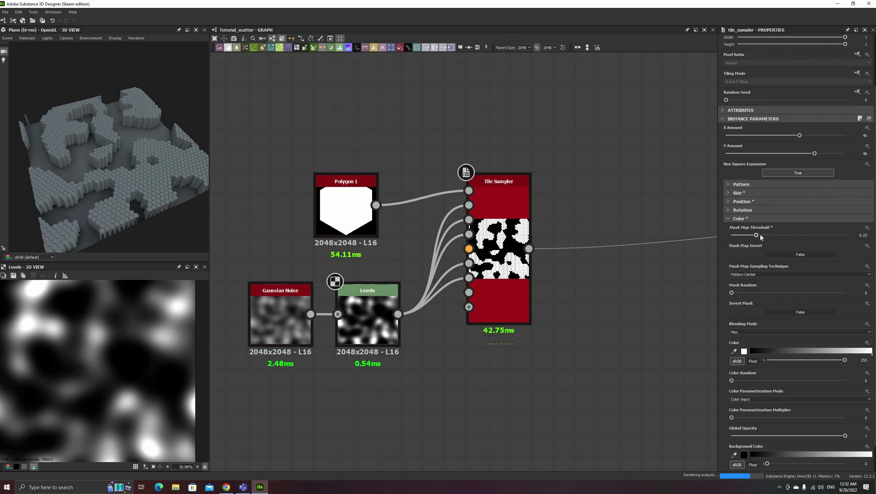
pyautogui.moveTo(124, 204); pyautogui.dragTo(133, 216)
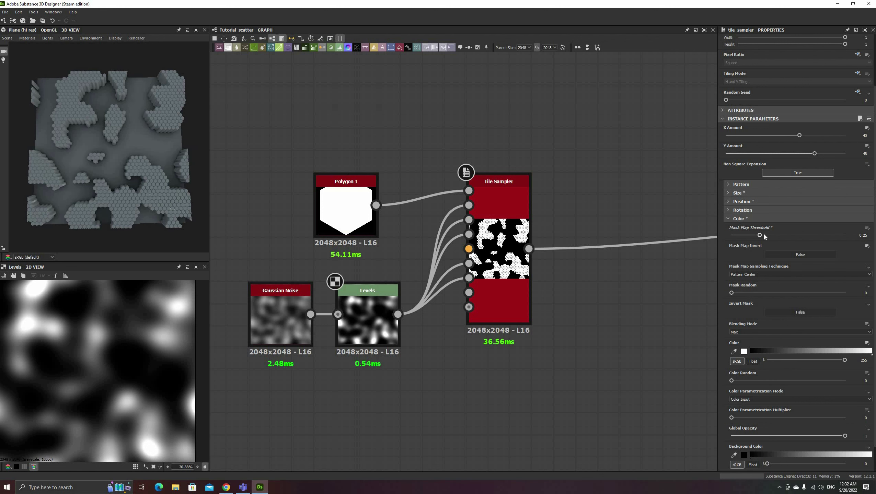
pyautogui.moveTo(767, 237); pyautogui.dragTo(781, 243)
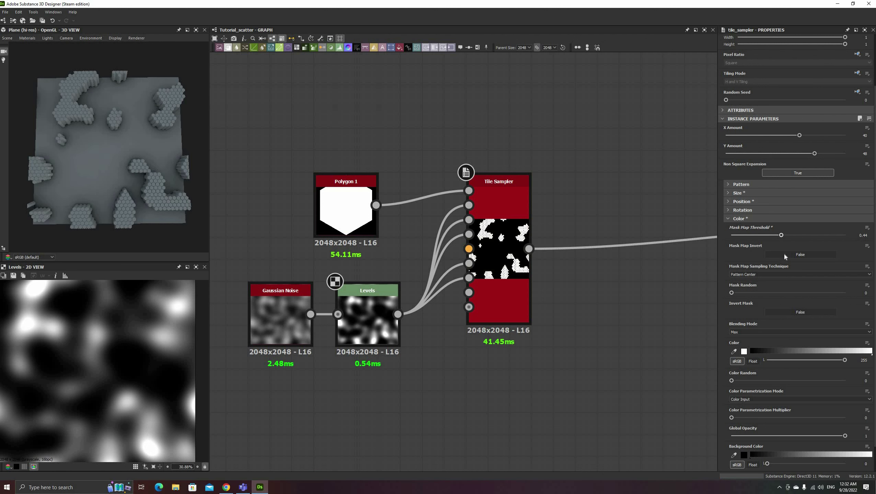
# - Toggle Mask Map Invert to True and back to False, and reset the Mask Map Threshold to 0
pyautogui.click(785, 256)
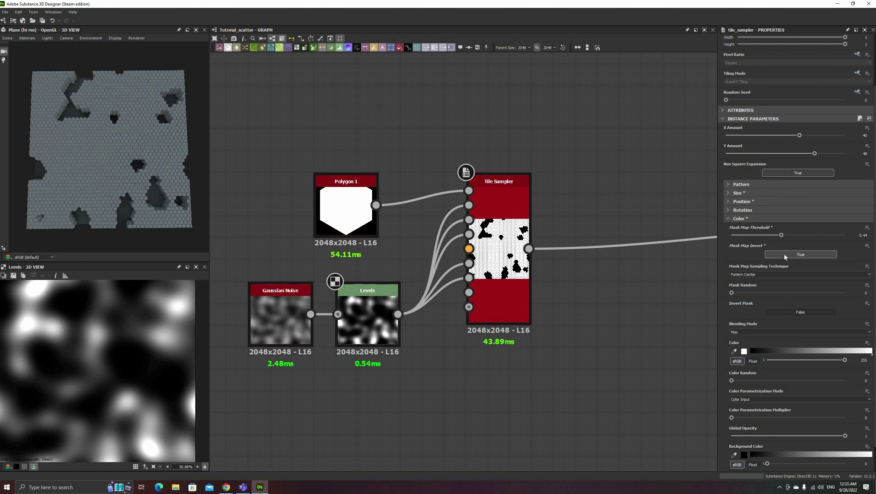
pyautogui.click(785, 255)
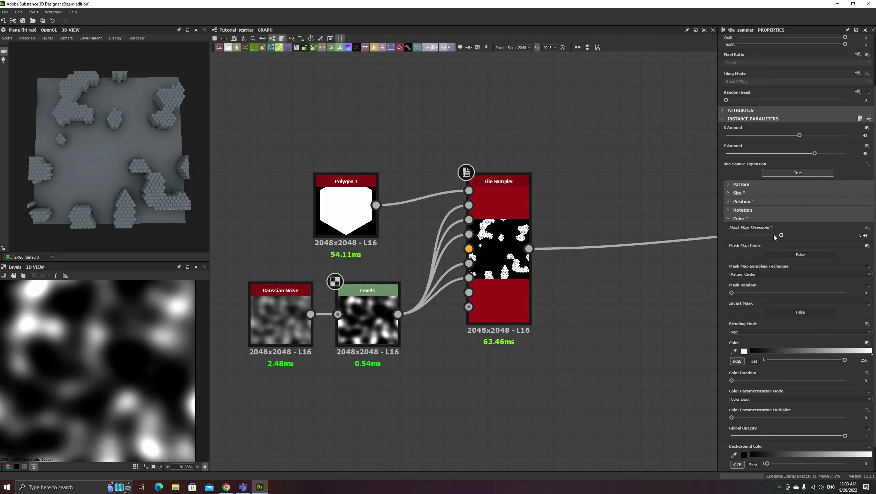
pyautogui.moveTo(770, 238); pyautogui.dragTo(731, 242)
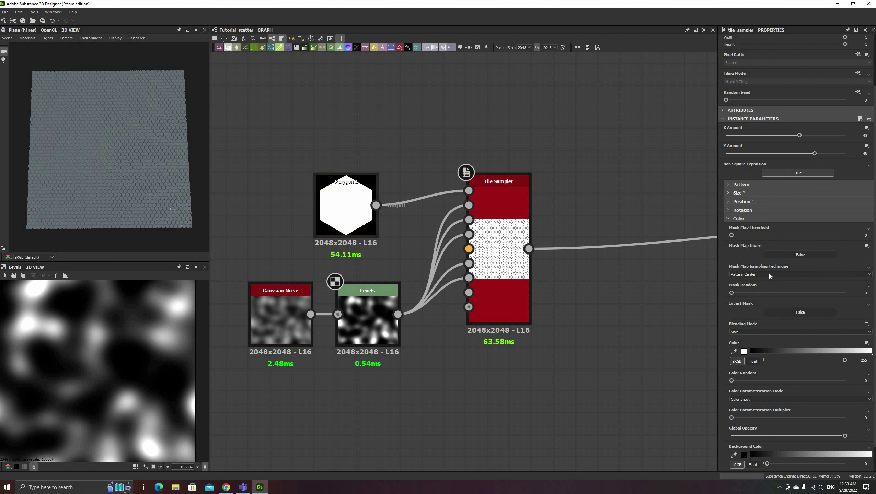
# - Check the Mask Map Sampling Technique options and keep Pattern Center
pyautogui.click(749, 275)
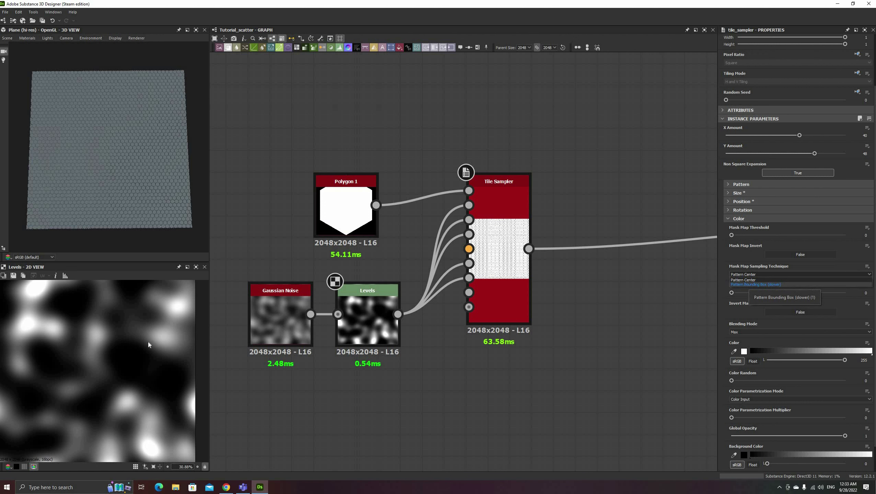
pyautogui.click(739, 281)
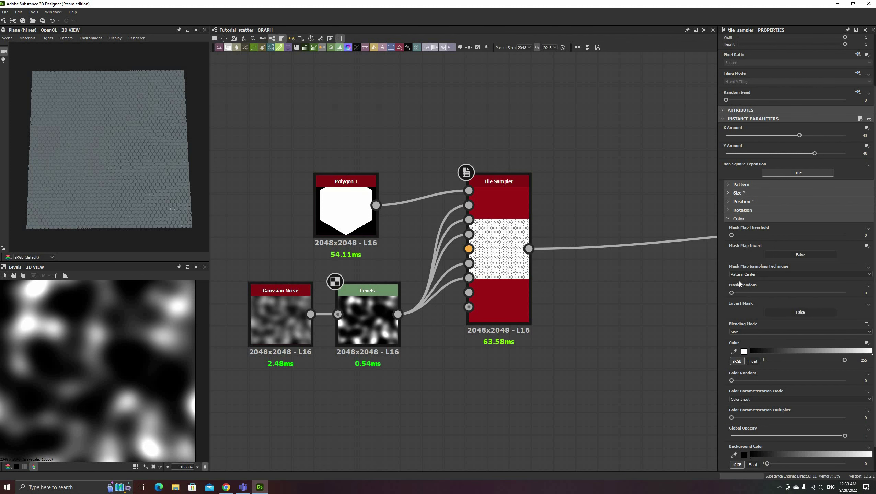
pyautogui.scroll(-3, 708, 331)
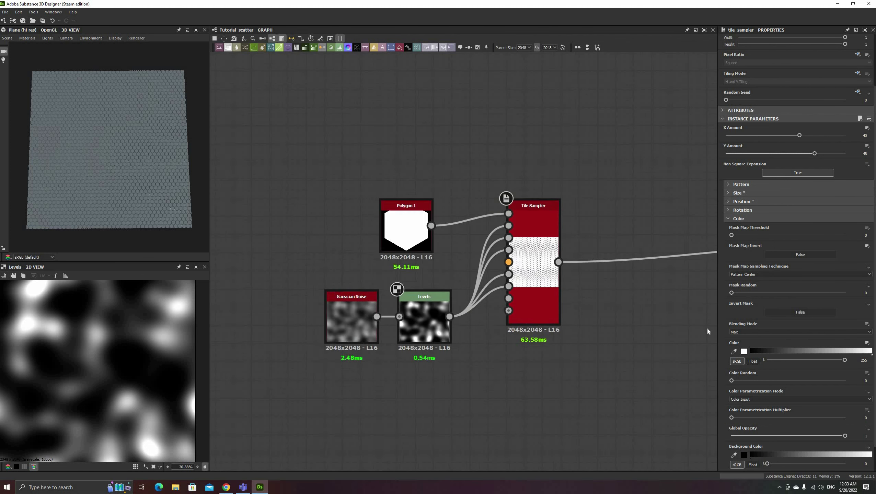
pyautogui.scroll(3, 707, 331)
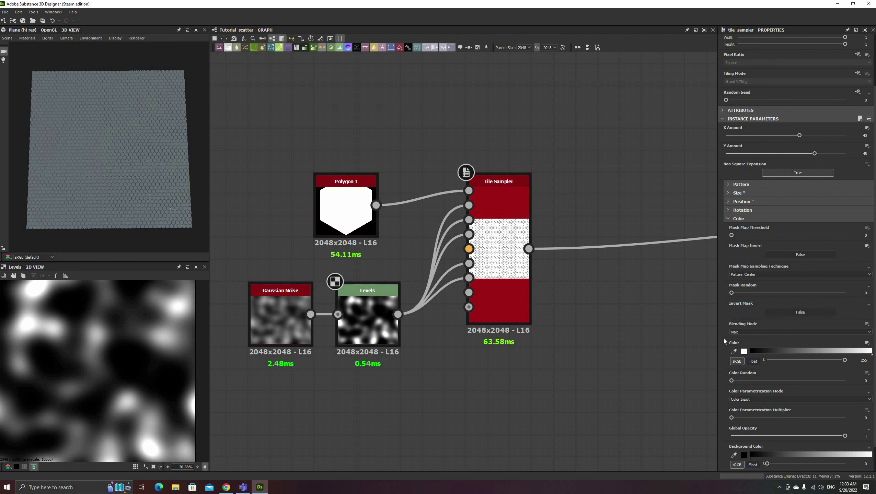
# - Check the Color Parametrization Mode options, keep Color Input, and set the Color Parametrization Multiplier to 1
pyautogui.scroll(-1, 726, 343)
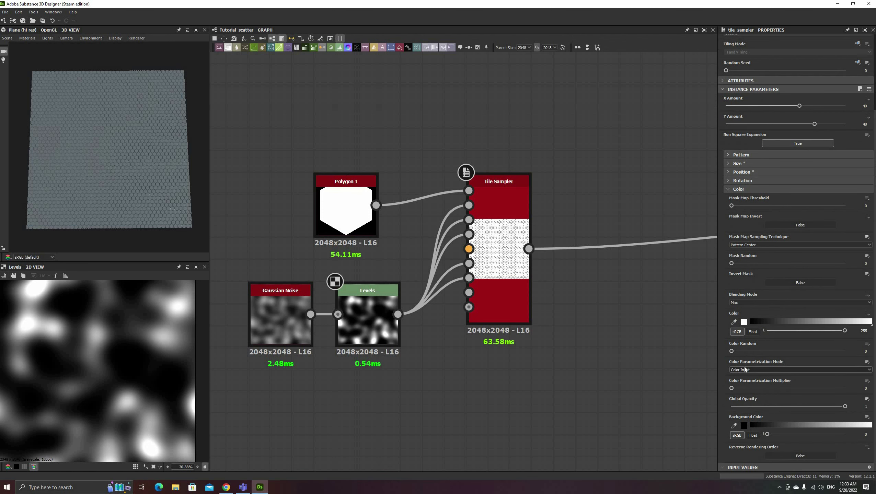
pyautogui.click(742, 370)
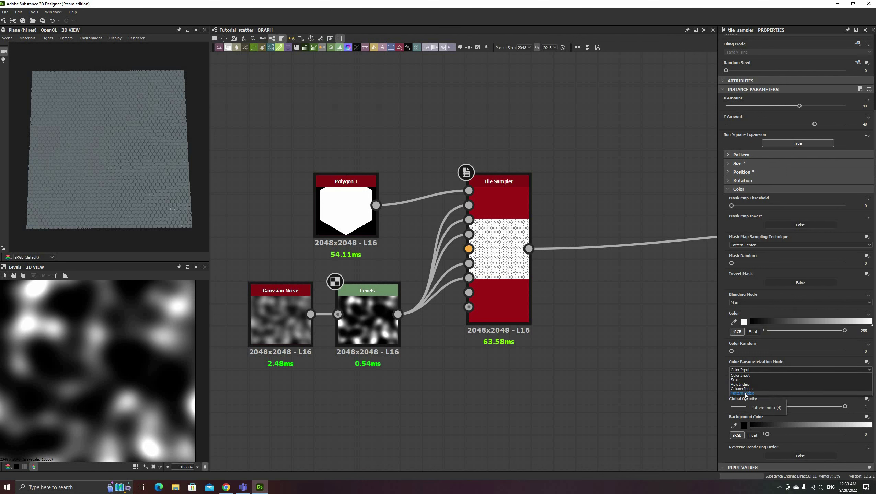
pyautogui.click(745, 393)
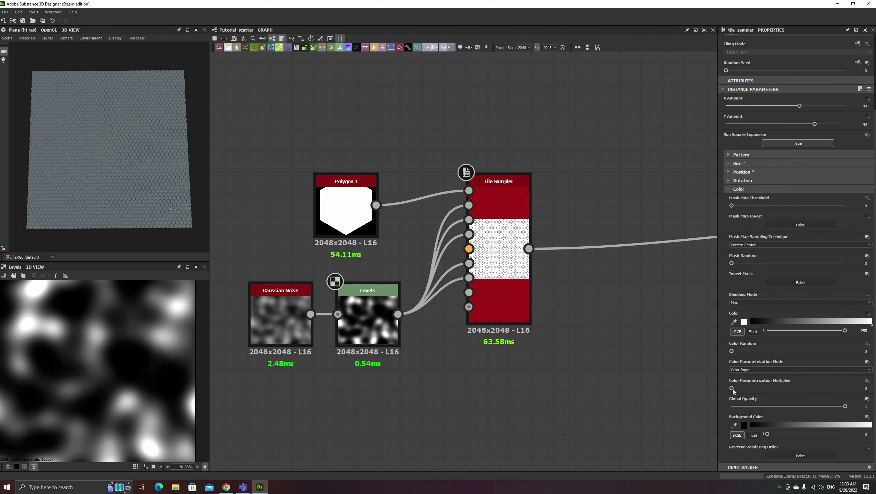
pyautogui.moveTo(770, 388); pyautogui.dragTo(848, 388)
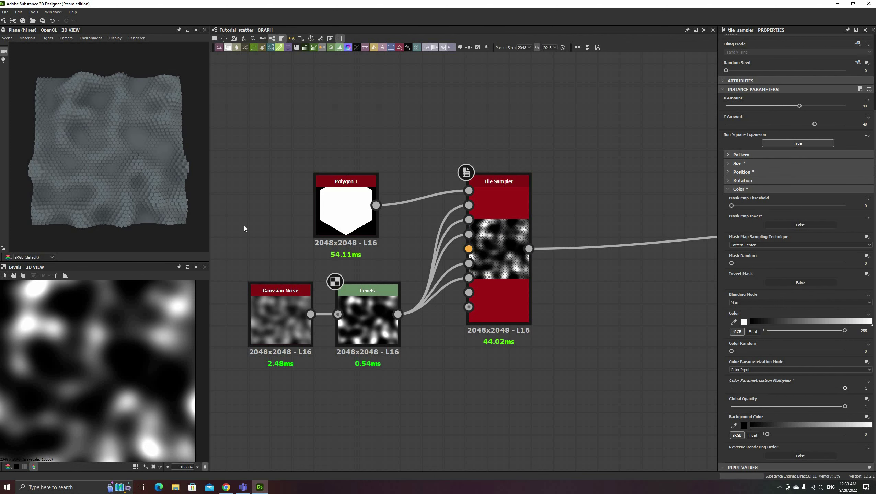
# - Compare the Tile Sampler and Levels outputs in the 2D view and examine the resulting hexagon heights in the 3D view
pyautogui.moveTo(154, 178); pyautogui.dragTo(129, 201)
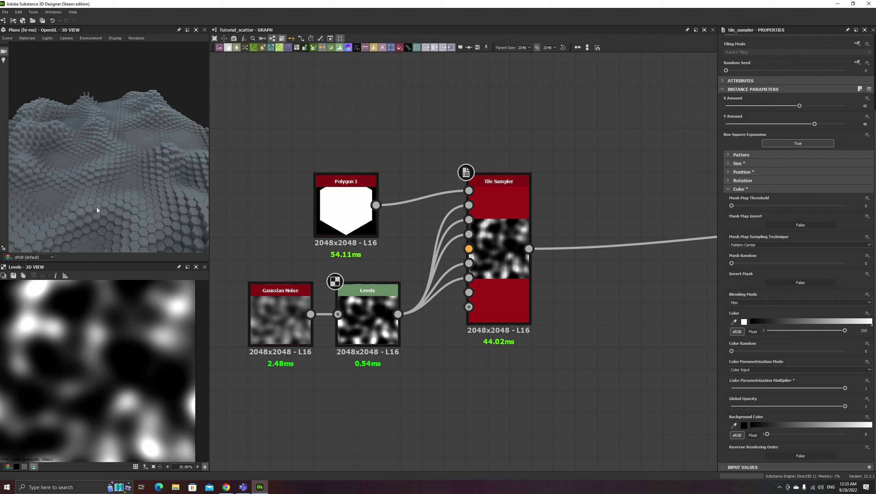
pyautogui.doubleClick(507, 264)
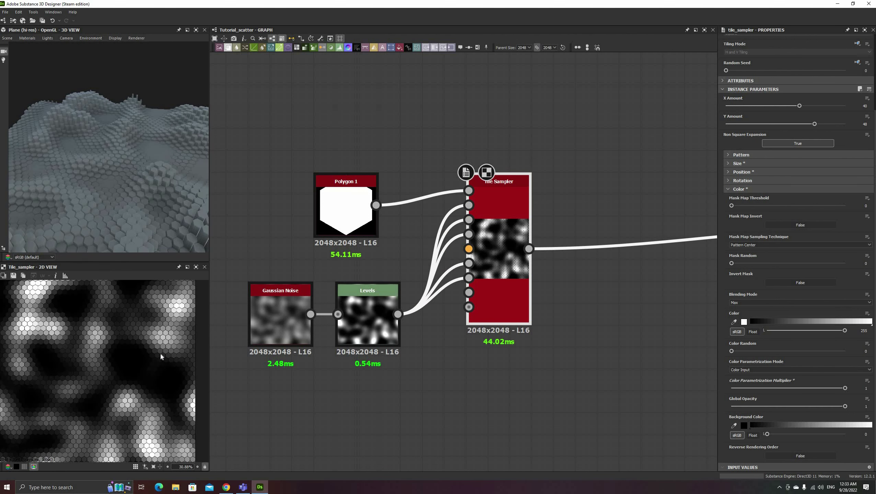
pyautogui.click(376, 322)
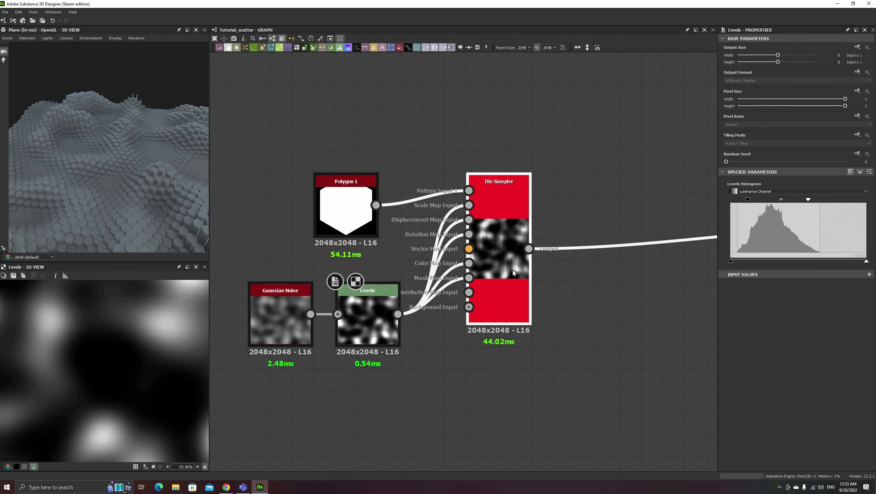
pyautogui.click(514, 274)
pyautogui.scroll(-5, 139, 357)
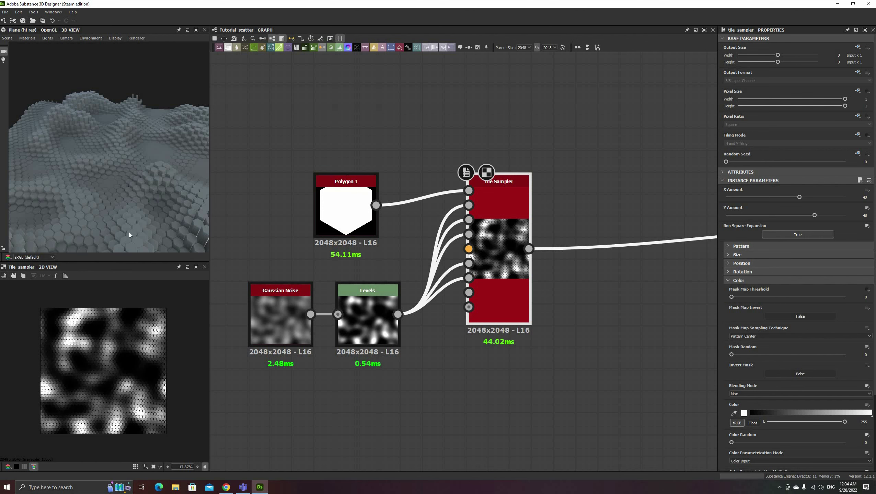
pyautogui.moveTo(111, 193); pyautogui.dragTo(151, 200)
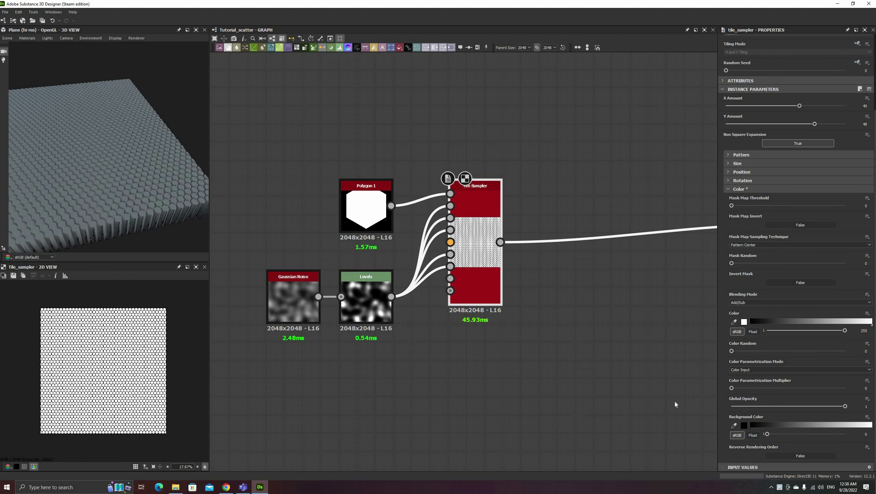
# - Set the Tile Sampler's Global Opacity to 0.42, connect the Levels output to its Background Input, and inspect the blended tiles in 3D
pyautogui.scroll(2, 553, 383)
pyautogui.moveTo(434, 347); pyautogui.dragTo(497, 356, button='middle')
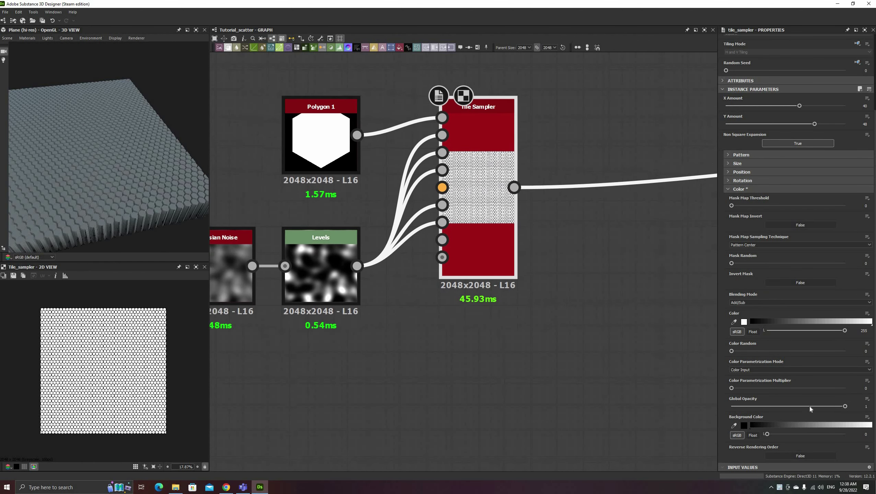
pyautogui.moveTo(791, 407); pyautogui.dragTo(777, 408)
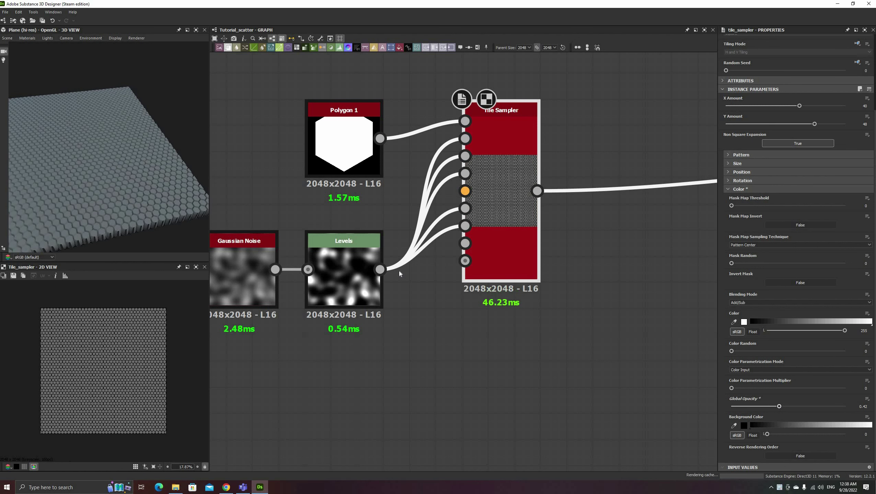
pyautogui.moveTo(380, 270); pyautogui.dragTo(474, 266)
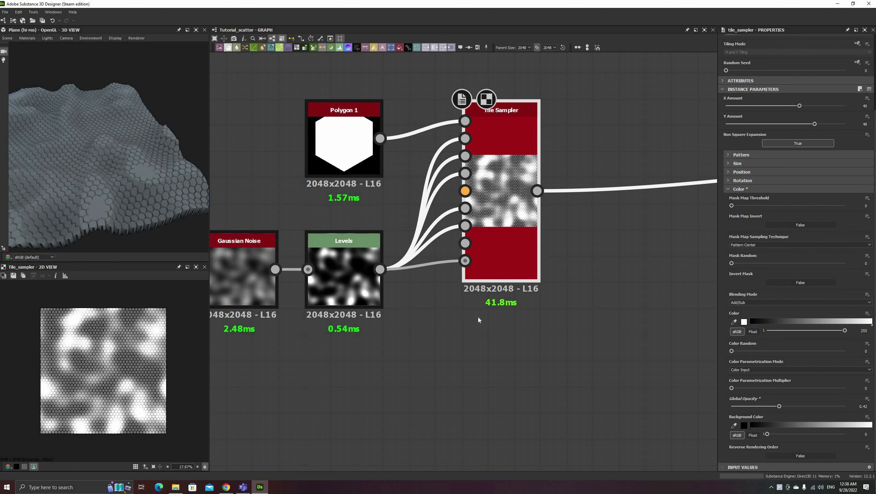
pyautogui.moveTo(499, 328); pyautogui.dragTo(555, 329, button='middle')
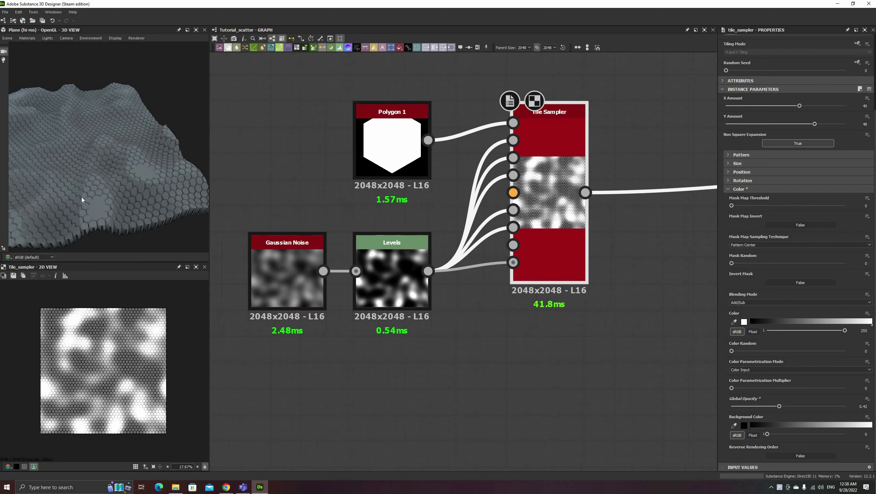
pyautogui.moveTo(78, 202); pyautogui.dragTo(124, 197)
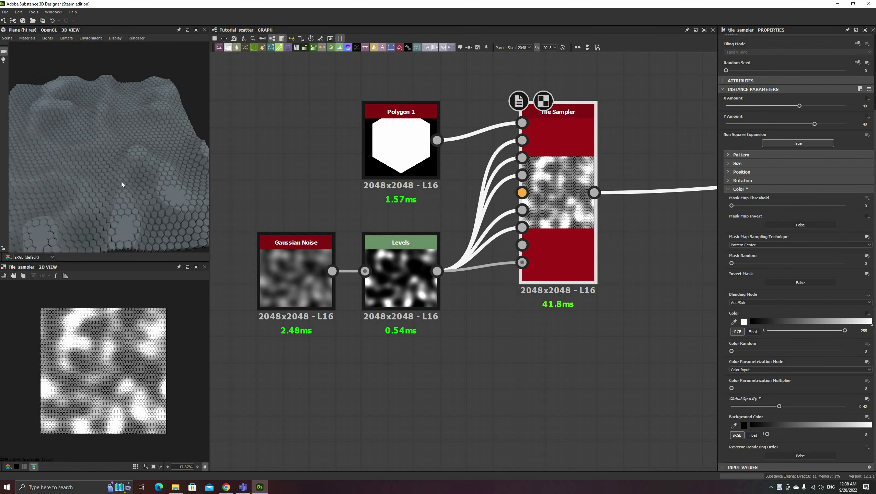
pyautogui.moveTo(121, 184)
pyautogui.mouseDown()
pyautogui.moveTo(146, 172)
pyautogui.moveTo(131, 182)
pyautogui.mouseUp()
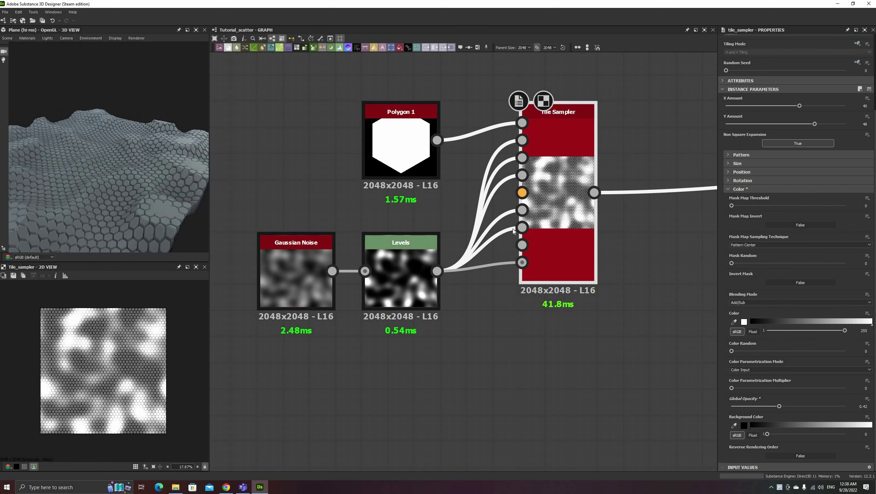
# - Set the Tile Sampler's Blending Mode to Max and inspect the tiles in the 3D view
pyautogui.click(746, 303)
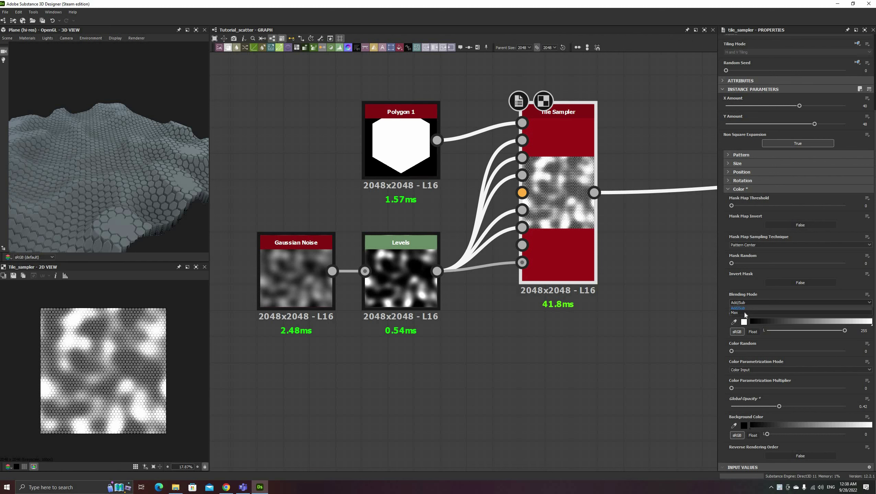
pyautogui.click(735, 313)
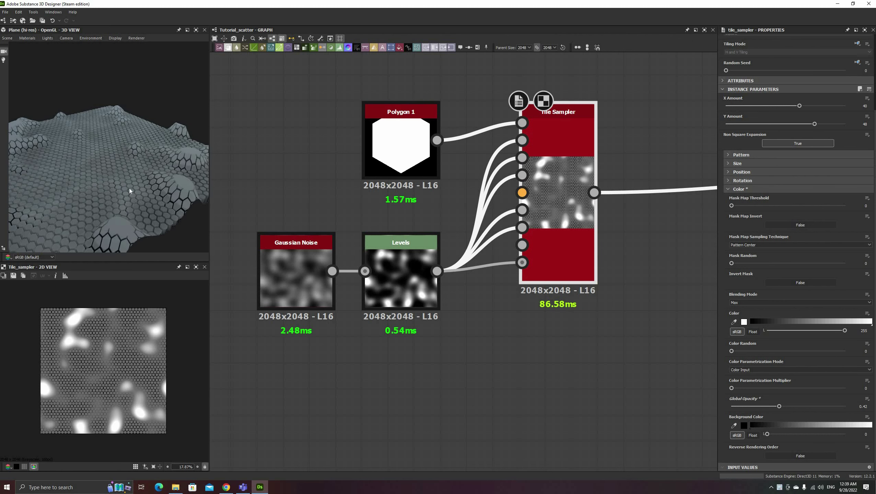
pyautogui.moveTo(119, 194)
pyautogui.mouseDown()
pyautogui.moveTo(113, 175)
pyautogui.moveTo(125, 184)
pyautogui.mouseUp()
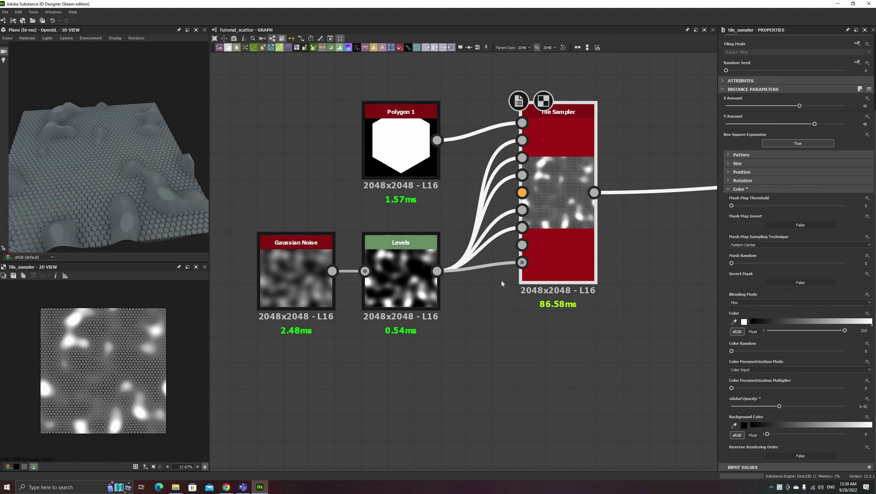
# - Remove the link between Levels and the Background Input, and reset the Global Opacity to 1
pyautogui.moveTo(498, 254); pyautogui.dragTo(501, 284)
pyautogui.press('Delete')
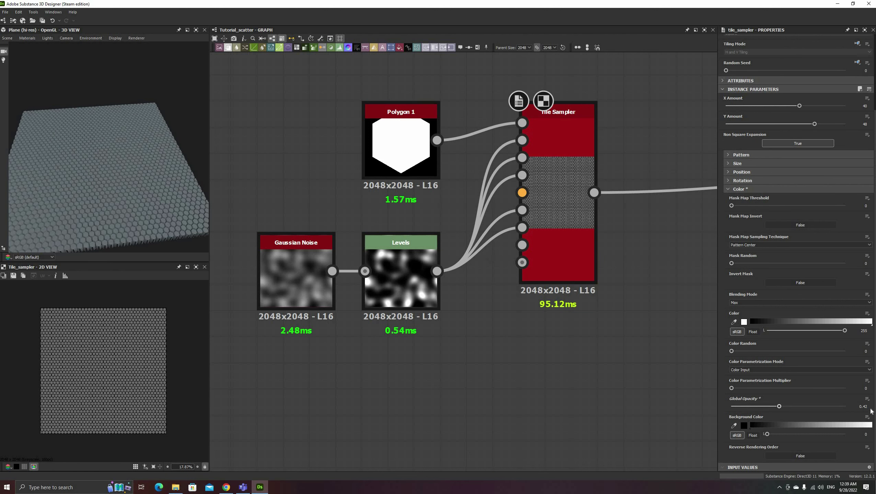
pyautogui.moveTo(871, 412); pyautogui.dragTo(873, 412)
# - Duplicate the Polygon 1 node, place the copy above the original, and set its Sides to 3
pyautogui.moveTo(554, 264); pyautogui.dragTo(604, 349, button='middle')
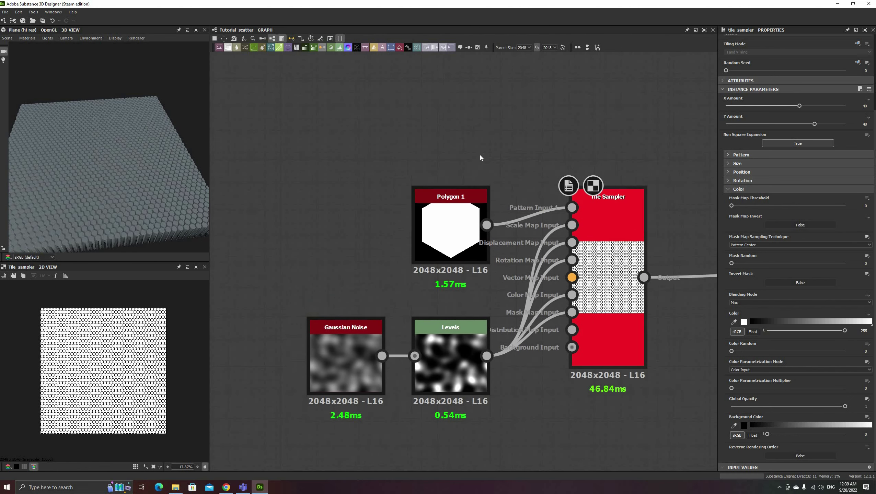
pyautogui.press('space')
pyautogui.click(399, 152)
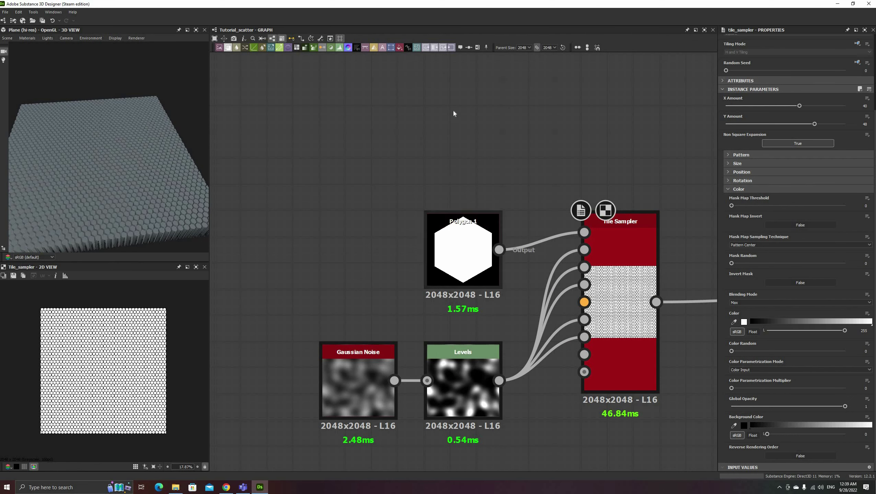
pyautogui.click(456, 252)
pyautogui.hotkey('ctrl', 'd')
pyautogui.moveTo(457, 251); pyautogui.dragTo(457, 148)
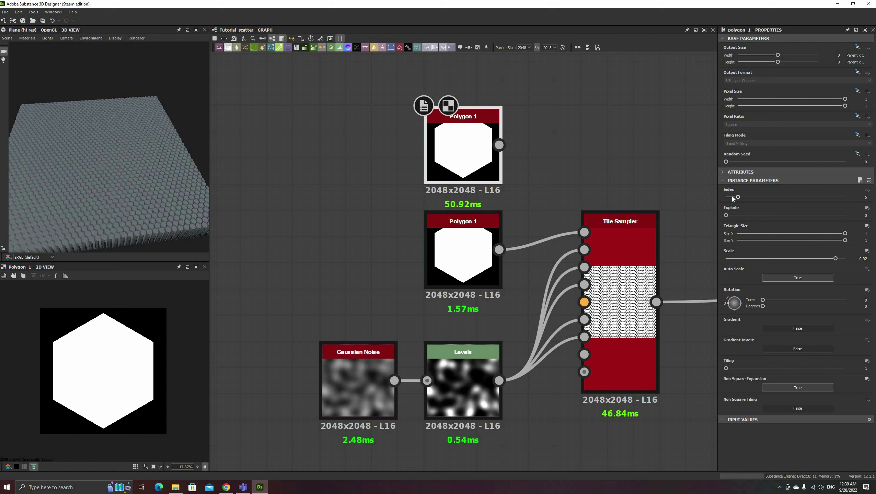
pyautogui.moveTo(736, 200); pyautogui.dragTo(725, 198)
# - Set the Tile Sampler's Pattern Input Number to 2, connect the triangle polygon to Pattern Input 2, and inspect the mixed tiles in 3D
pyautogui.click(620, 222)
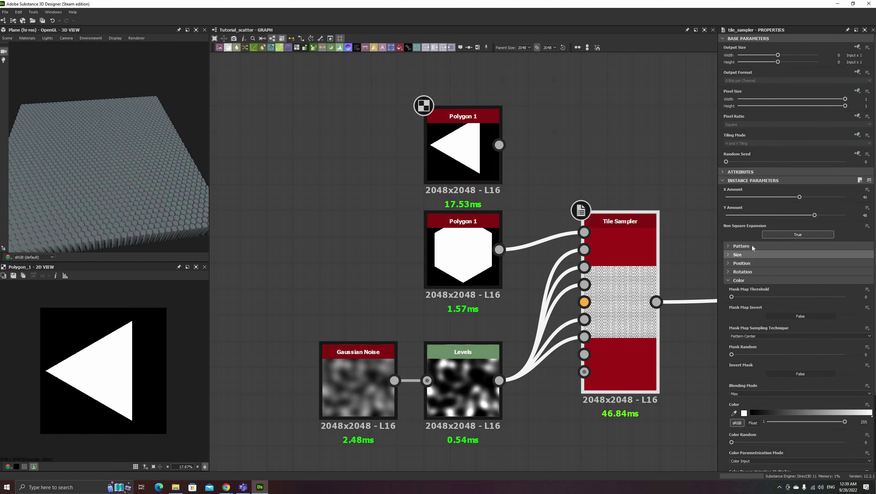
pyautogui.click(743, 246)
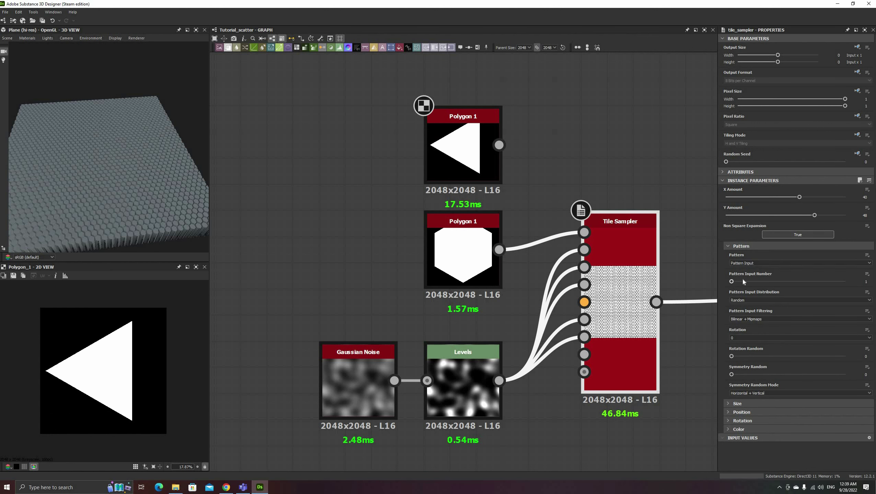
pyautogui.moveTo(744, 281); pyautogui.dragTo(754, 281)
pyautogui.moveTo(498, 146); pyautogui.dragTo(584, 241)
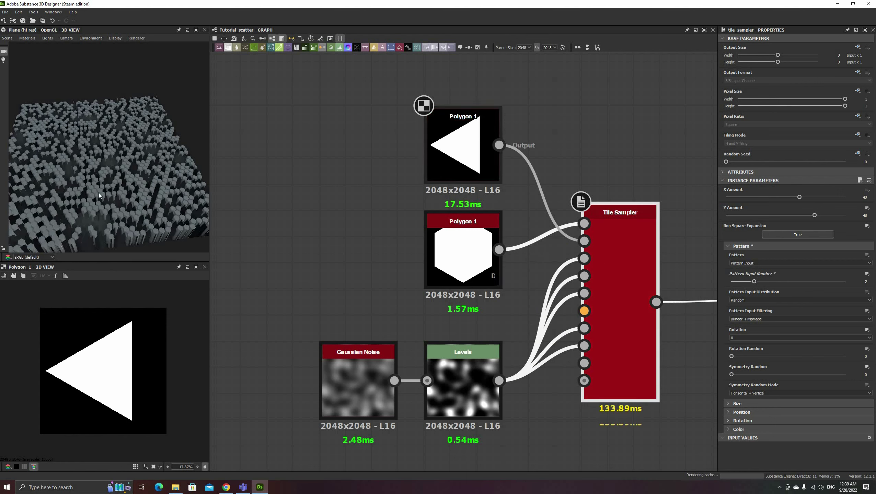
pyautogui.moveTo(98, 196); pyautogui.dragTo(81, 152)
pyautogui.scroll(4, 128, 189)
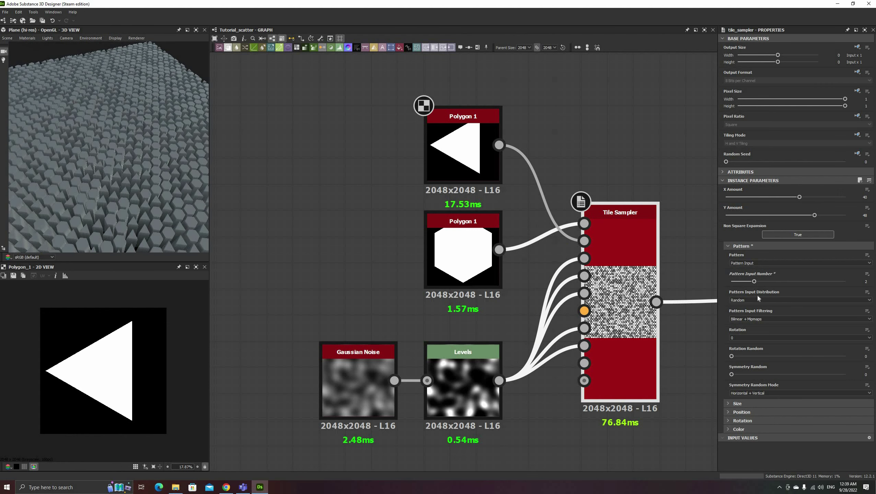
# - Try Pattern Number as the Tile Sampler's Pattern Input Distribution, and switch it to Distribution Map
pyautogui.click(747, 301)
pyautogui.click(747, 312)
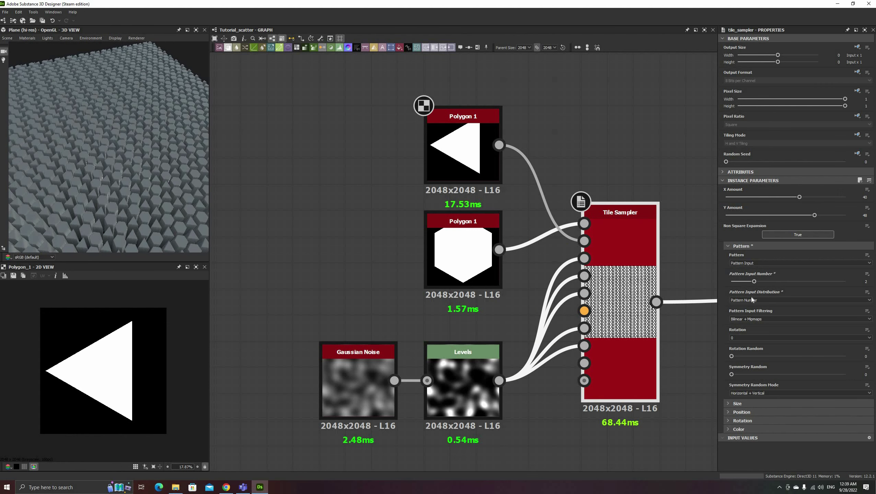
pyautogui.click(751, 300)
pyautogui.click(751, 315)
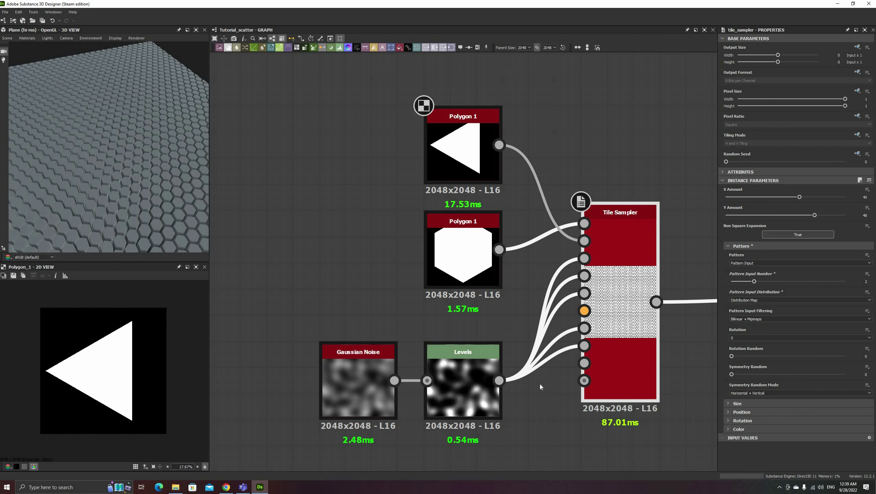
# - Connect the Levels output to the Tile Sampler's Distribution Map Input, inspect it in 3D, and adjust the black point of the Levels histogram
pyautogui.moveTo(499, 381); pyautogui.dragTo(601, 365)
pyautogui.moveTo(141, 194); pyautogui.dragTo(194, 211)
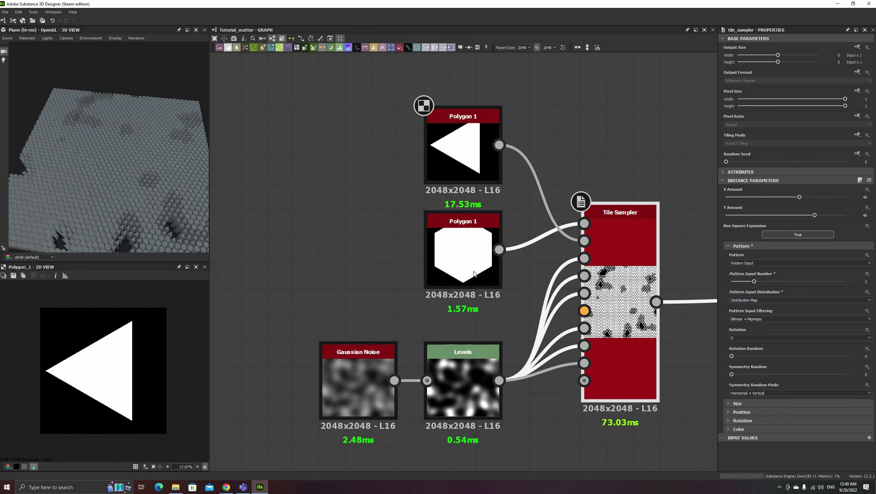
pyautogui.click(468, 344)
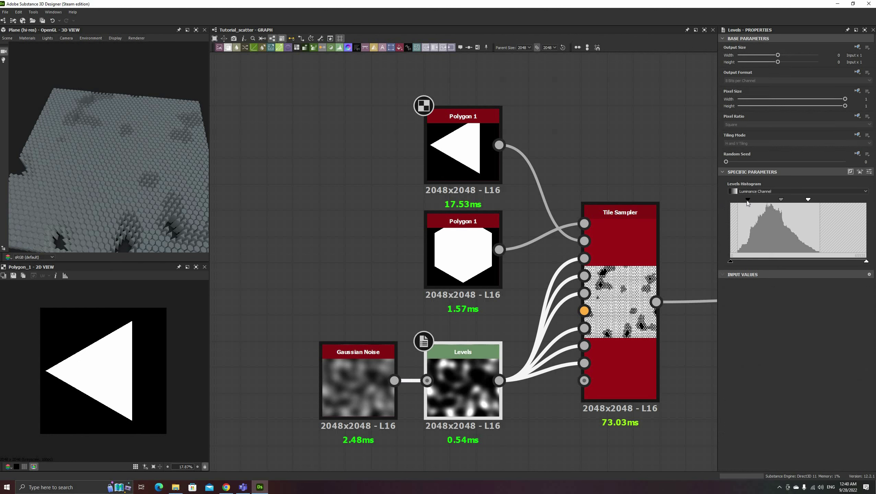
pyautogui.moveTo(742, 200); pyautogui.dragTo(782, 200)
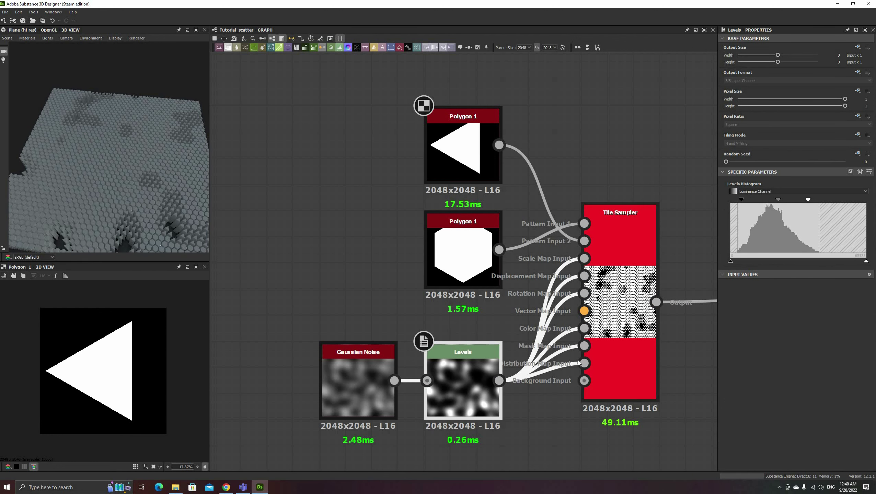
# - Delete the link between Levels and the Tile Sampler's Distribution Map Input
pyautogui.click(563, 369)
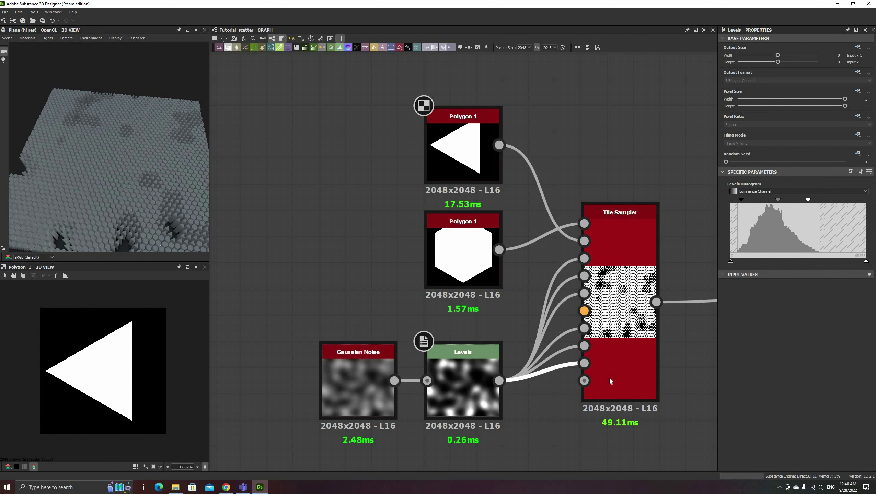
pyautogui.press('Delete')
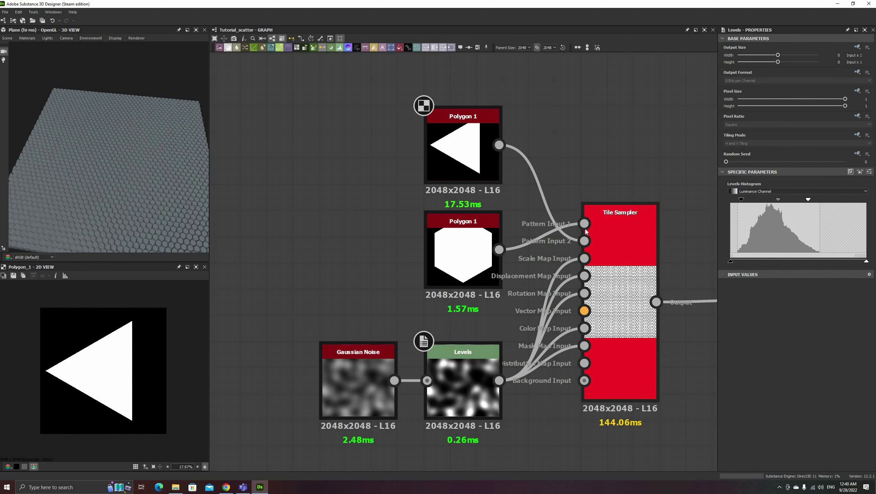
pyautogui.scroll(-2, 581, 232)
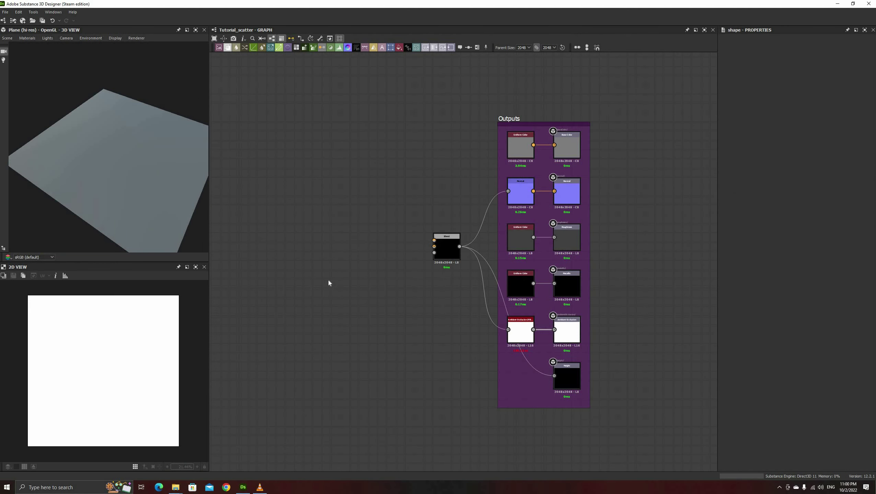
# - Add a Tile Sampler node in the empty area beside the Blend node
pyautogui.moveTo(279, 261); pyautogui.dragTo(315, 271, button='middle')
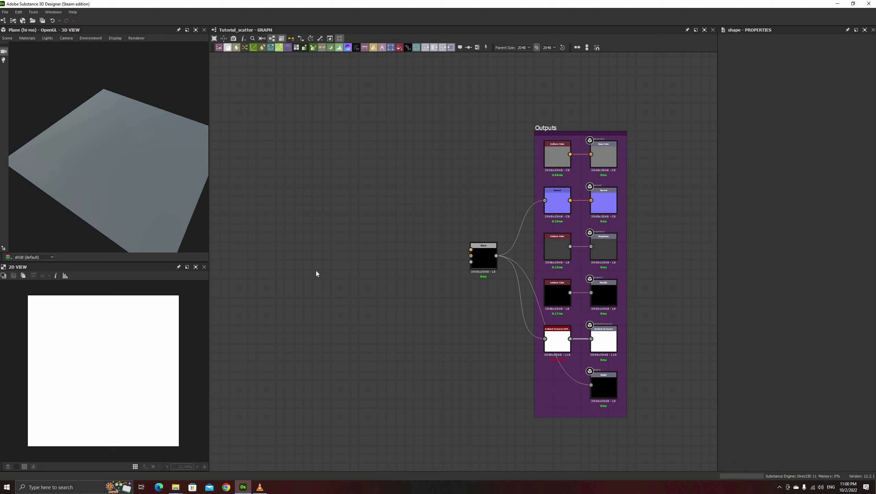
pyautogui.press('space')
pyautogui.write('tile sam')
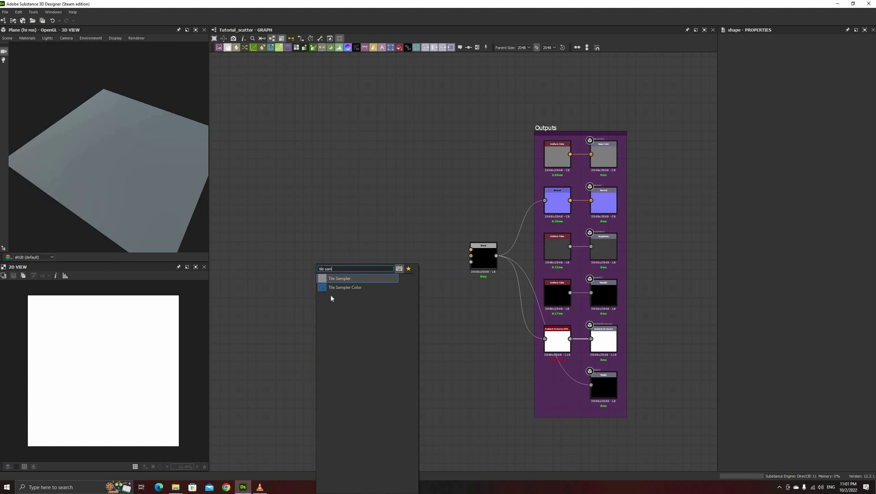
pyautogui.click(334, 281)
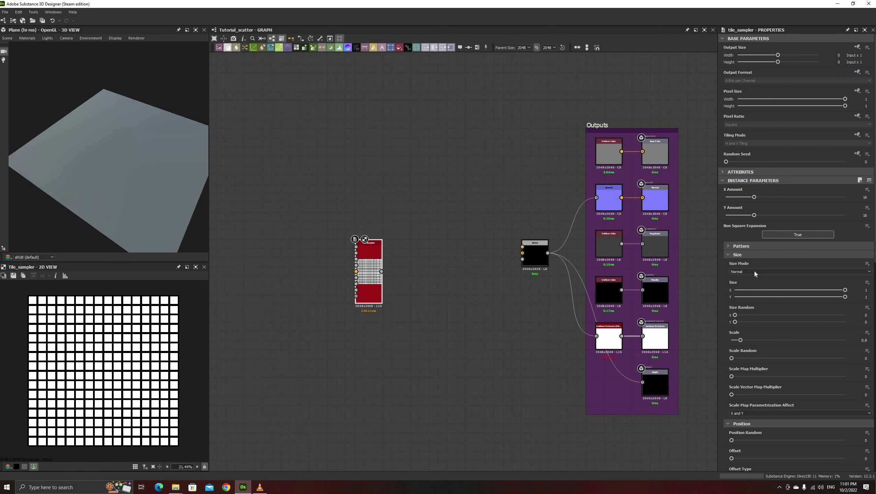
# - Set the new Tile Sampler's Pattern to Paraboloid
pyautogui.click(753, 256)
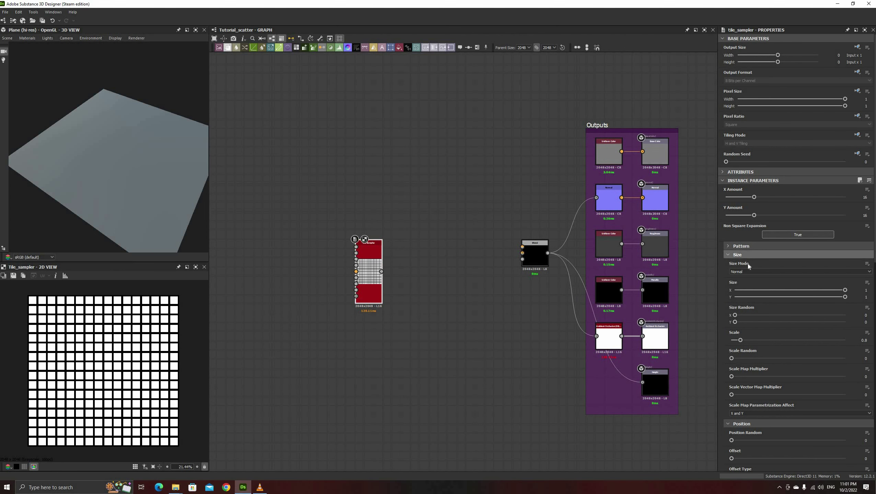
pyautogui.click(748, 264)
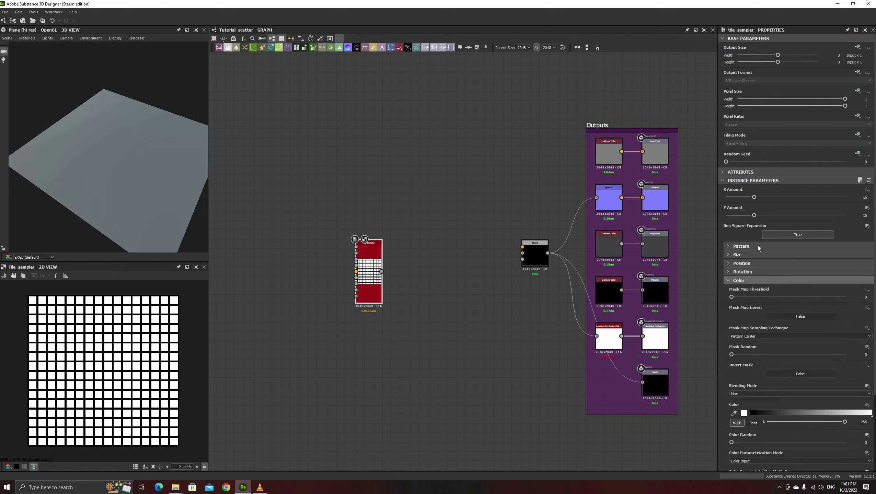
pyautogui.click(744, 280)
pyautogui.click(747, 246)
pyautogui.click(749, 264)
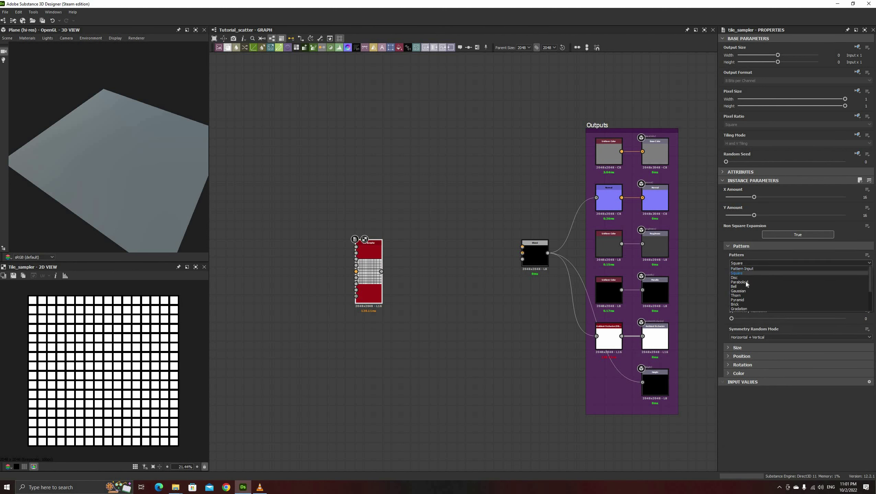
pyautogui.click(763, 282)
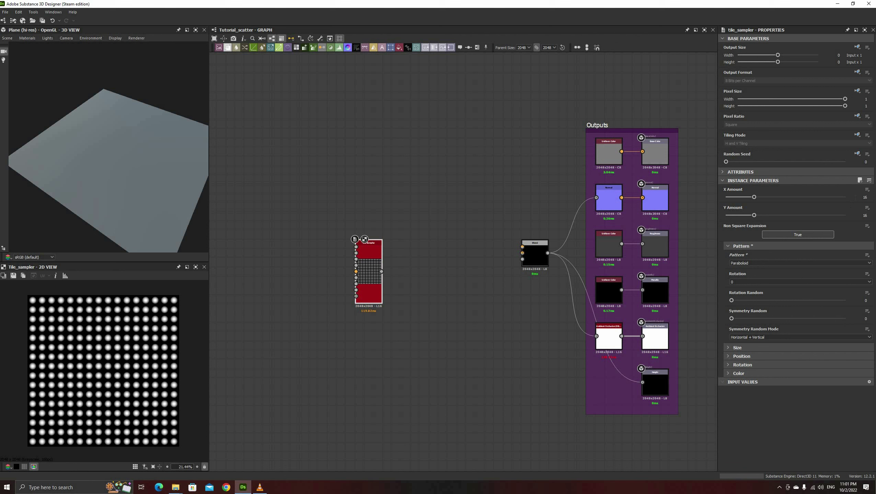
# - Set the Tile Sampler's X Amount and Y Amount to 2
pyautogui.write('2')
pyautogui.press('Tab')
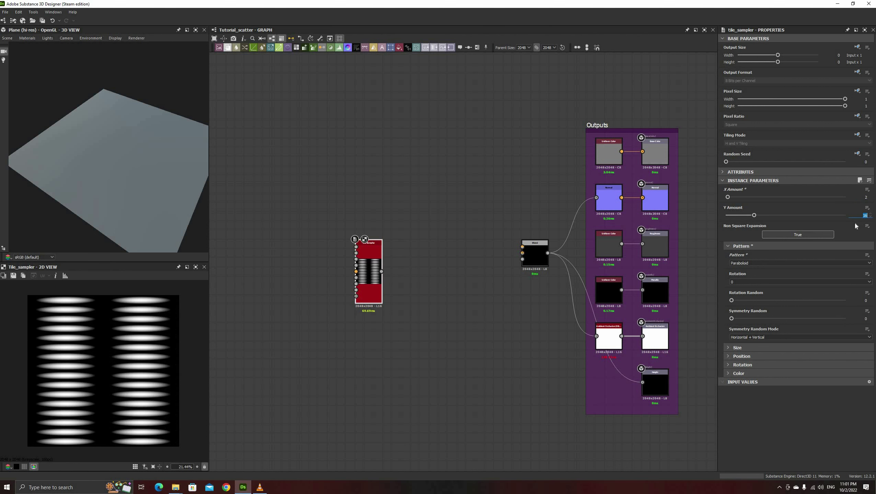
pyautogui.write('2')
pyautogui.press('Return')
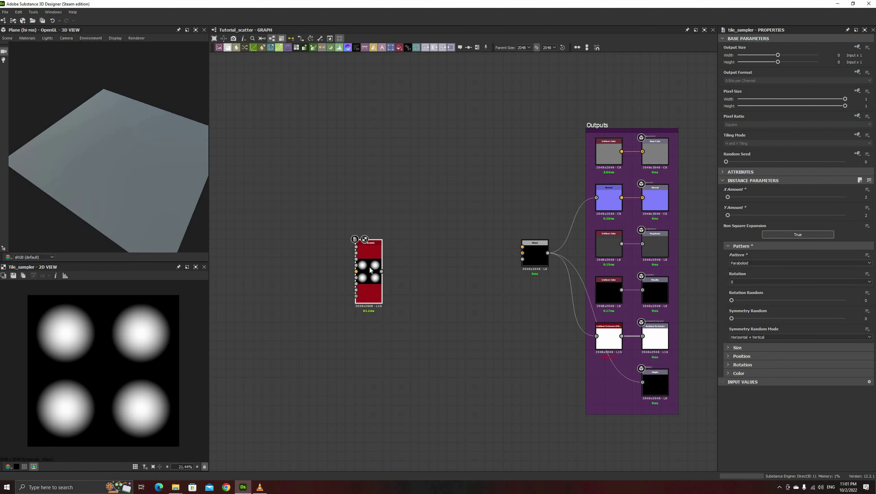
pyautogui.scroll(2, 401, 296)
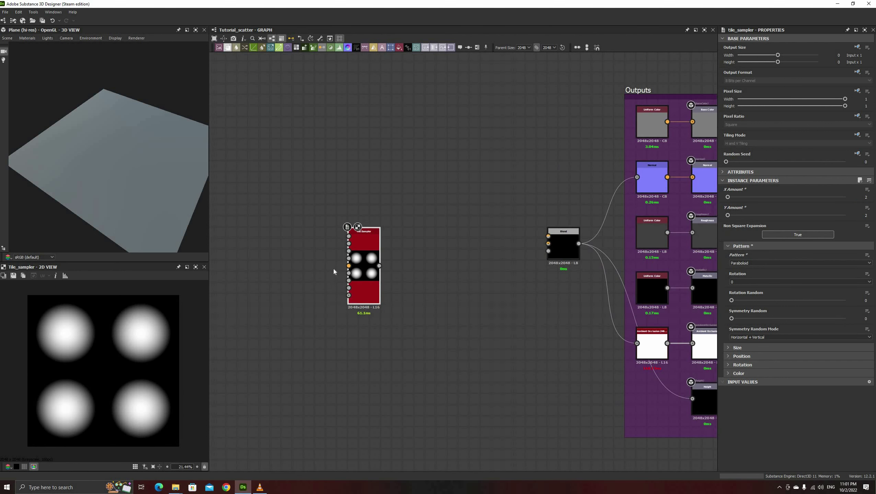
# - Set the Tile Sampler's Y Size to 0.68 and its Rotation Random to 0.15
pyautogui.click(751, 348)
pyautogui.moveTo(845, 390); pyautogui.dragTo(809, 393)
pyautogui.scroll(-3, 757, 460)
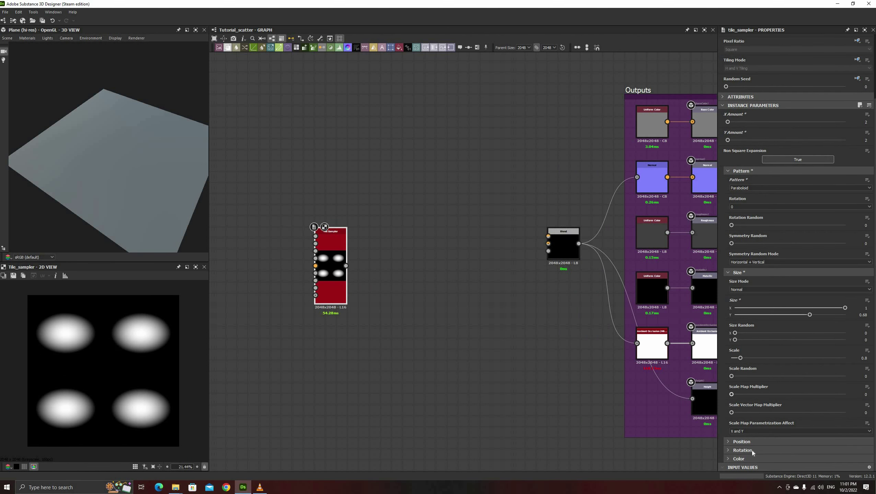
pyautogui.click(751, 451)
pyautogui.scroll(-3, 754, 419)
pyautogui.moveTo(751, 413); pyautogui.dragTo(749, 413)
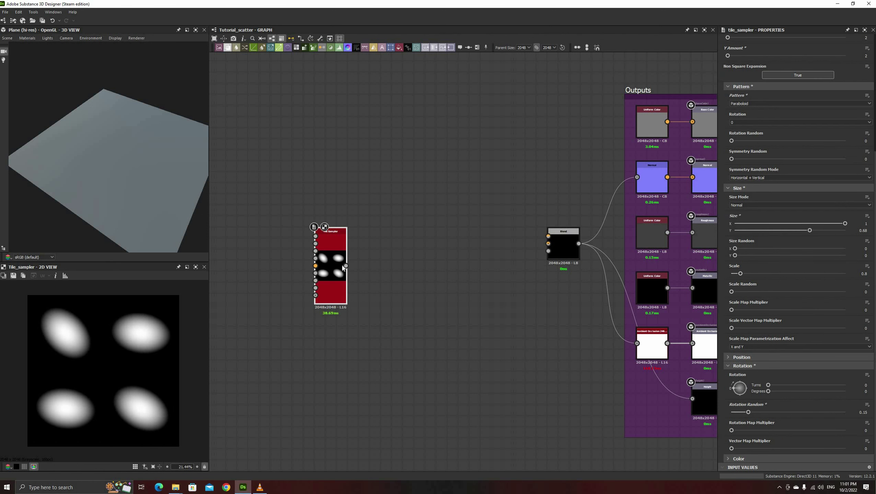
# - Add a Warp node connected to the Tile Sampler's output
pyautogui.moveTo(345, 266); pyautogui.dragTo(368, 280)
pyautogui.write('warp')
pyautogui.press('Return')
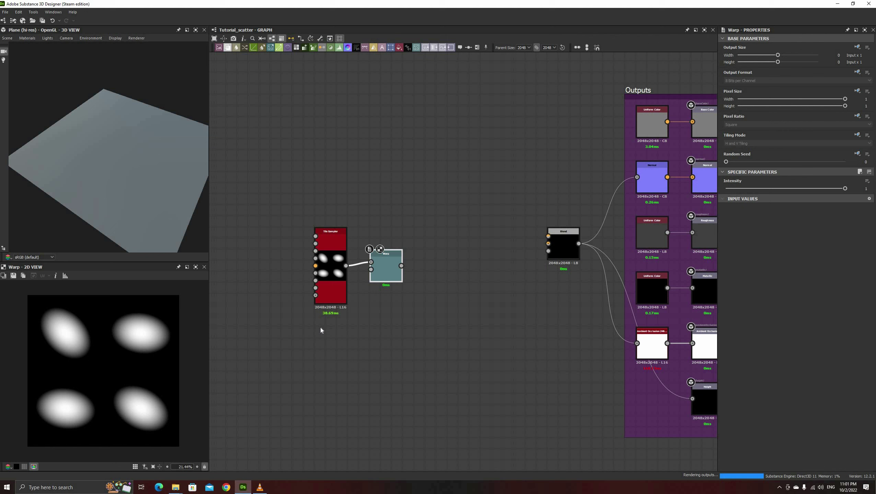
# - Add a Perlin Noise node below the Tile Sampler and connect its output to the Warp node's gradient input
pyautogui.scroll(2, 320, 328)
pyautogui.press('space')
pyautogui.write('pol')
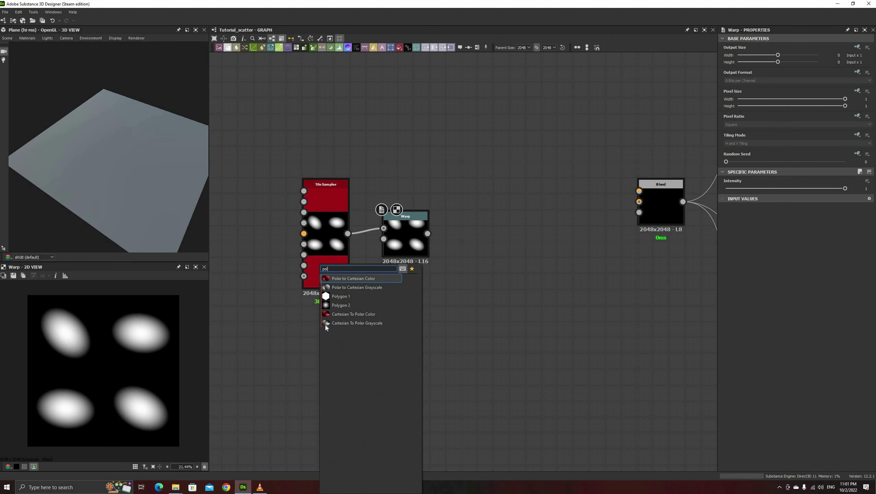
pyautogui.press('BackSpace')
pyautogui.press('BackSpace')
pyautogui.press('BackSpace')
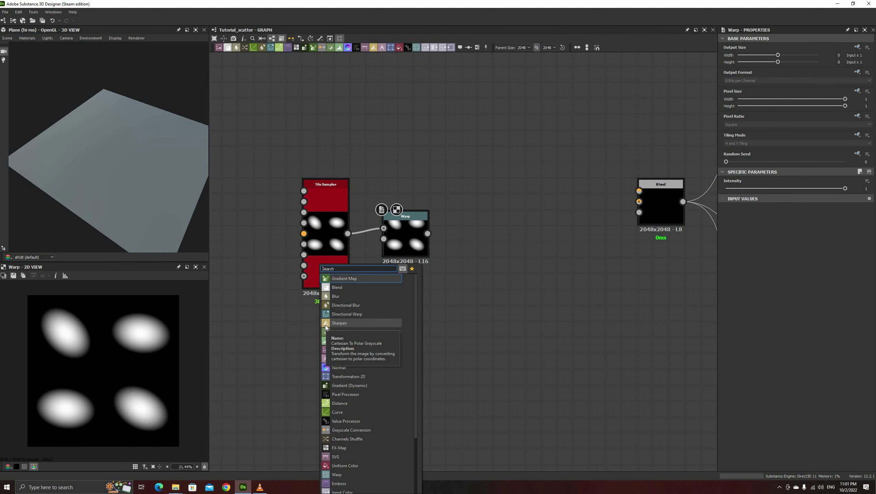
pyautogui.write('per')
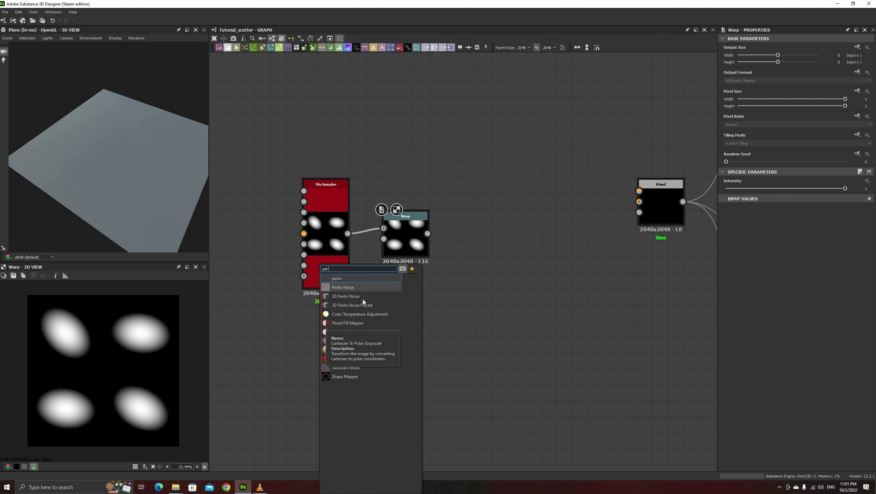
pyautogui.click(359, 289)
pyautogui.moveTo(347, 329); pyautogui.dragTo(383, 239)
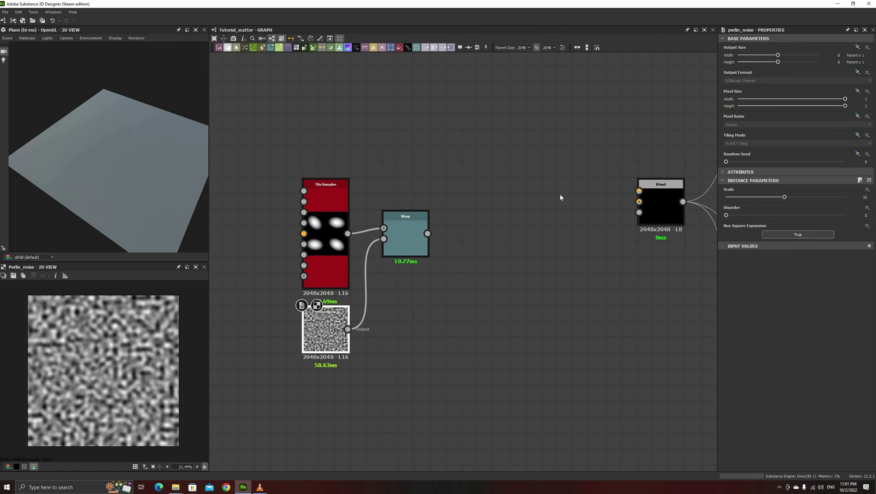
# - Preview the Warp node in the 2D view and set the Perlin Noise Scale to 7
pyautogui.doubleClick(406, 241)
pyautogui.click(328, 333)
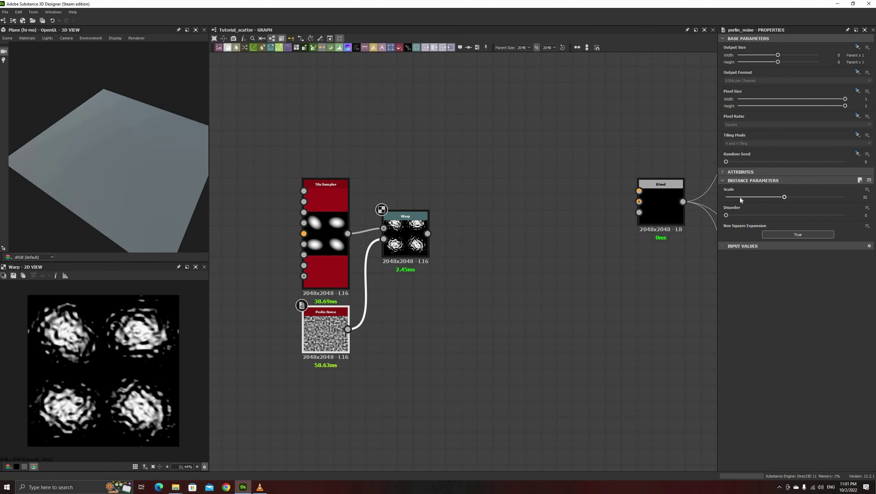
pyautogui.moveTo(740, 197); pyautogui.dragTo(738, 198)
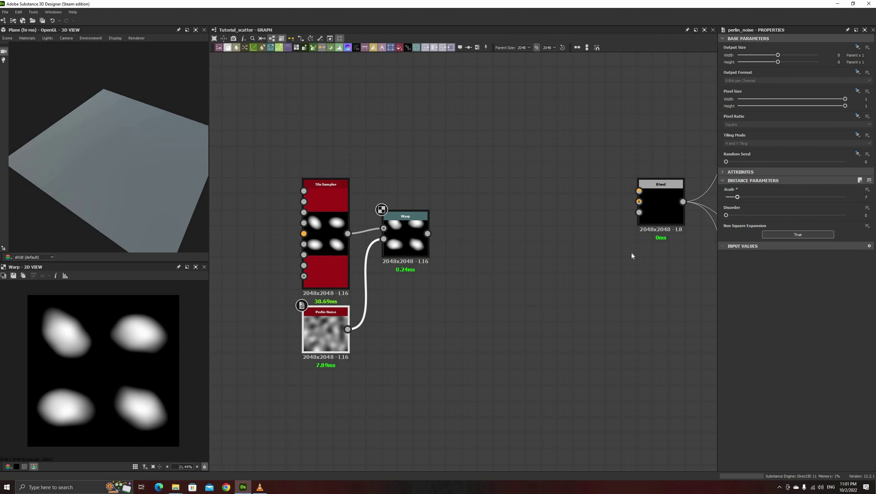
# - Move the three stone nodes away from Blend, connect Warp's output to Blend's background input, and inspect the shapes in 3D
pyautogui.moveTo(466, 401); pyautogui.dragTo(259, 163)
pyautogui.moveTo(393, 221); pyautogui.dragTo(449, 283, button='middle')
pyautogui.moveTo(449, 283); pyautogui.dragTo(695, 264)
pyautogui.moveTo(134, 218); pyautogui.dragTo(105, 239)
pyautogui.click(328, 155)
pyautogui.moveTo(328, 155); pyautogui.dragTo(318, 194, button='middle')
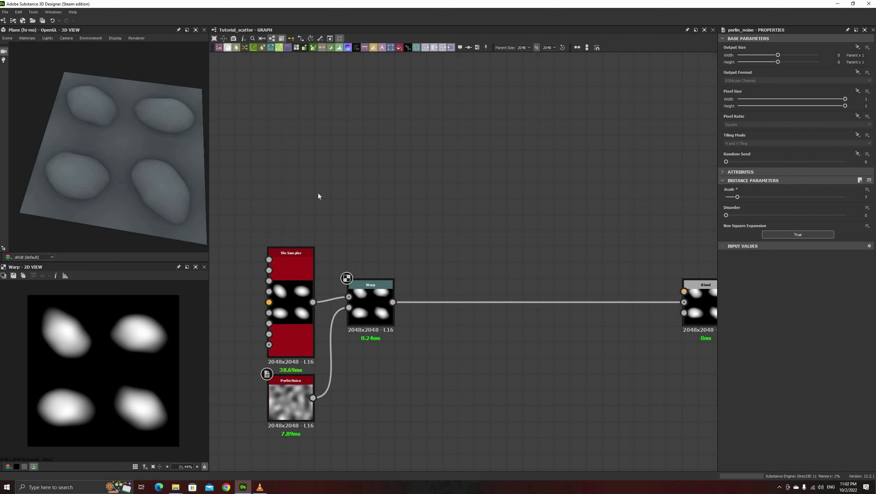
# - Add a Cells 1 node, place it above the Warp node, and set its Scale to 8
pyautogui.press('space')
pyautogui.write('cell')
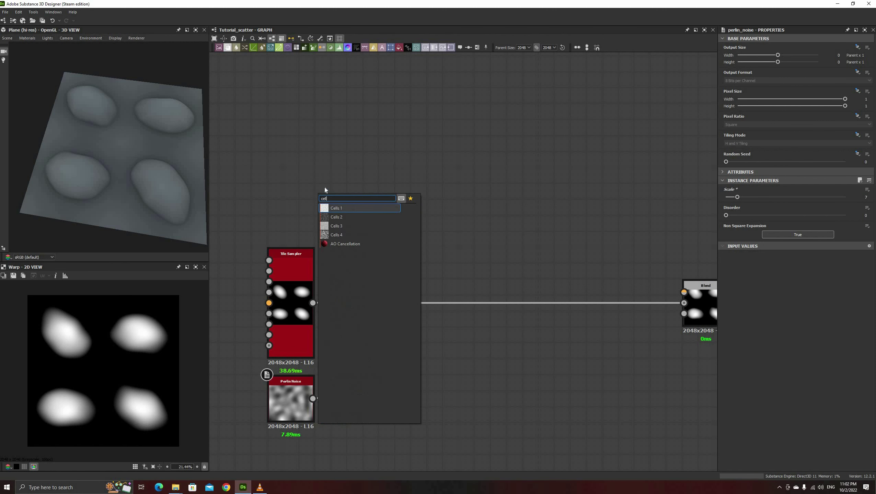
pyautogui.click(333, 209)
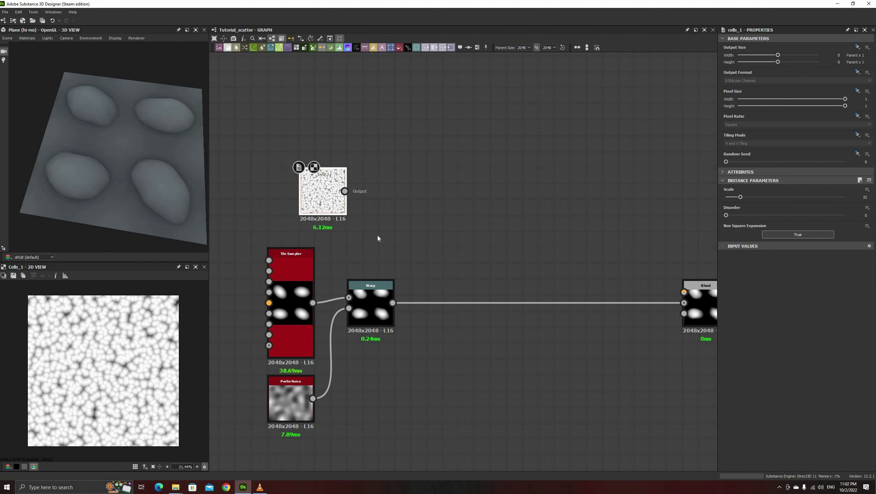
pyautogui.moveTo(323, 191); pyautogui.dragTo(373, 219)
pyautogui.moveTo(732, 198); pyautogui.dragTo(729, 198)
# - Insert a Blend node on the link after Warp, connect Cells 1 to its foreground, and place it beside Warp
pyautogui.click(464, 302)
pyautogui.press('space')
pyautogui.click(459, 287)
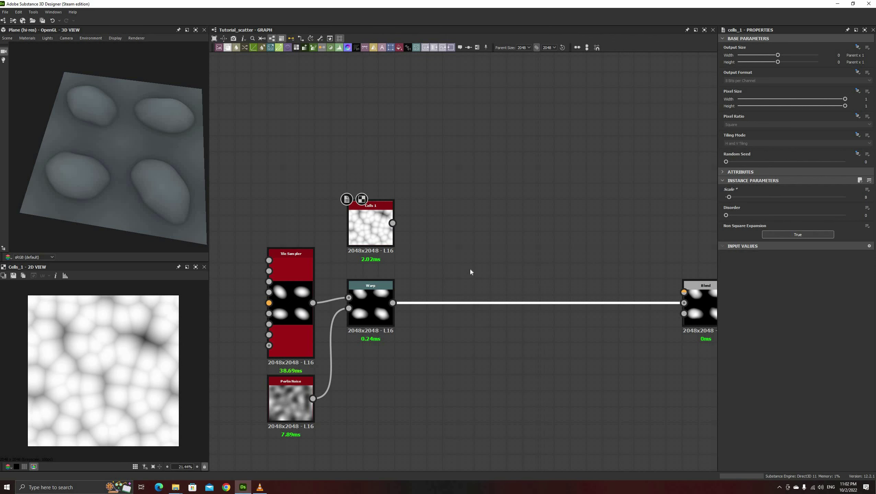
pyautogui.moveTo(392, 224); pyautogui.dragTo(431, 293)
pyautogui.moveTo(482, 286); pyautogui.dragTo(434, 286)
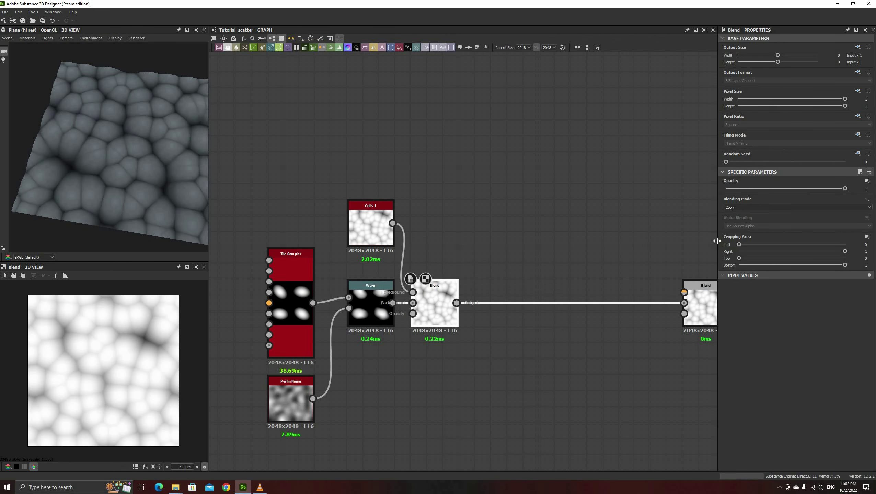
# - Set the new Blend's blending mode to Subtract and its opacity to 0.45
pyautogui.click(740, 207)
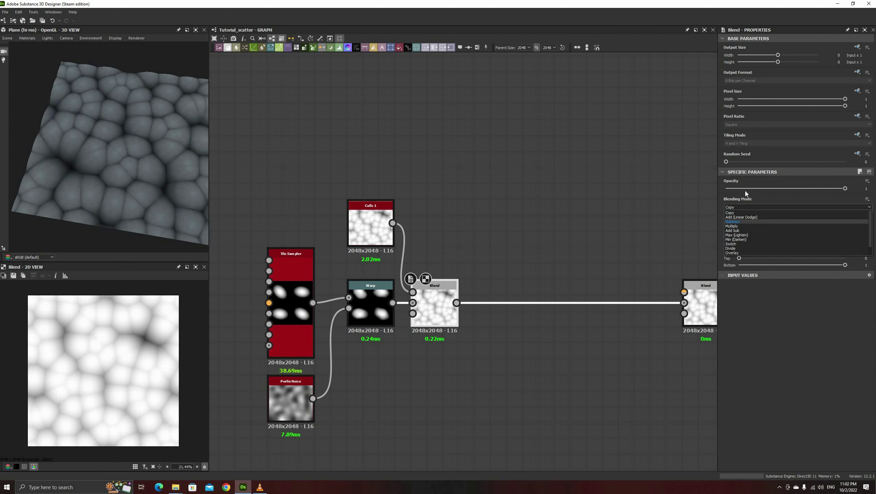
pyautogui.click(739, 222)
pyautogui.moveTo(769, 190); pyautogui.dragTo(779, 189)
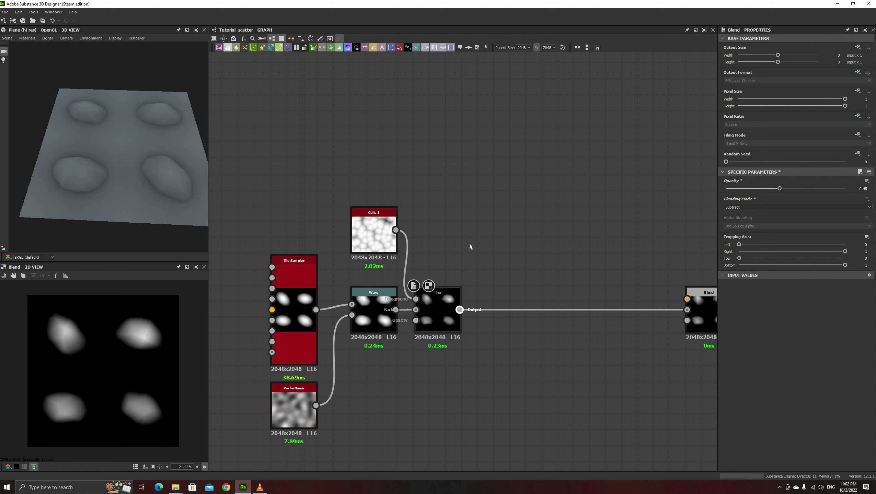
# - Add a Histogram Scan node fed by the Subtract Blend and set its Position and Contrast to 1
pyautogui.moveTo(459, 310); pyautogui.dragTo(469, 235)
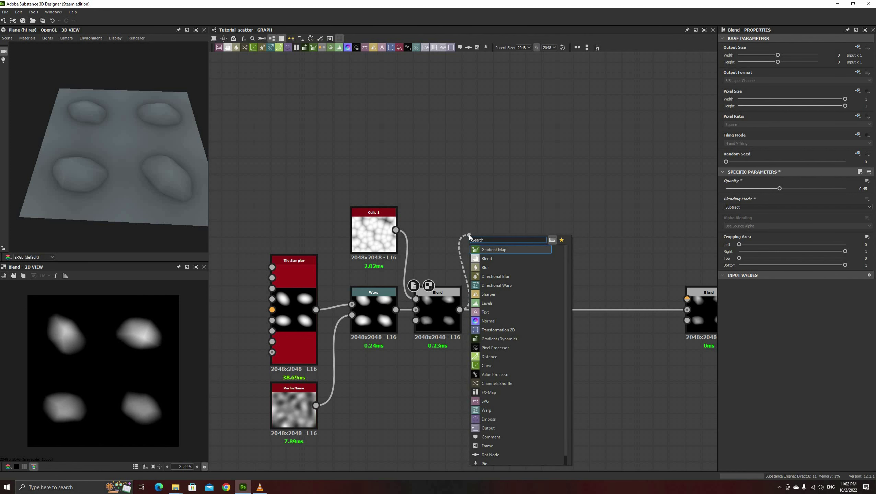
pyautogui.write('his')
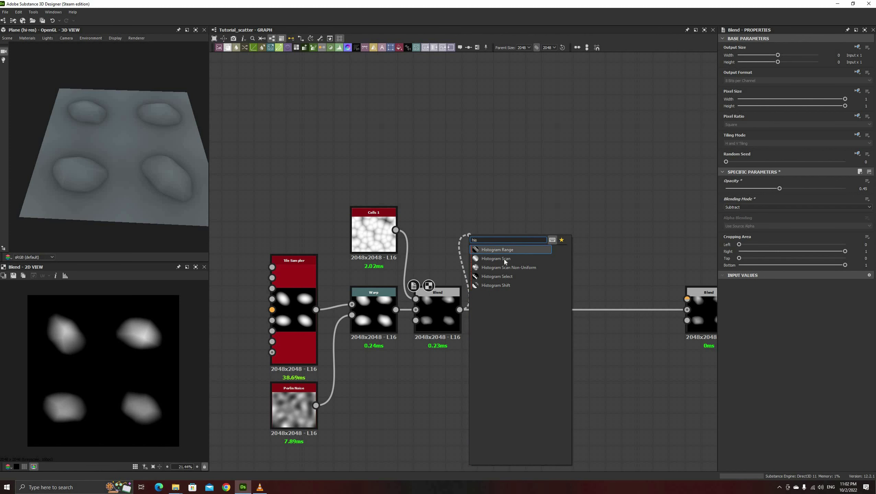
pyautogui.press('Return')
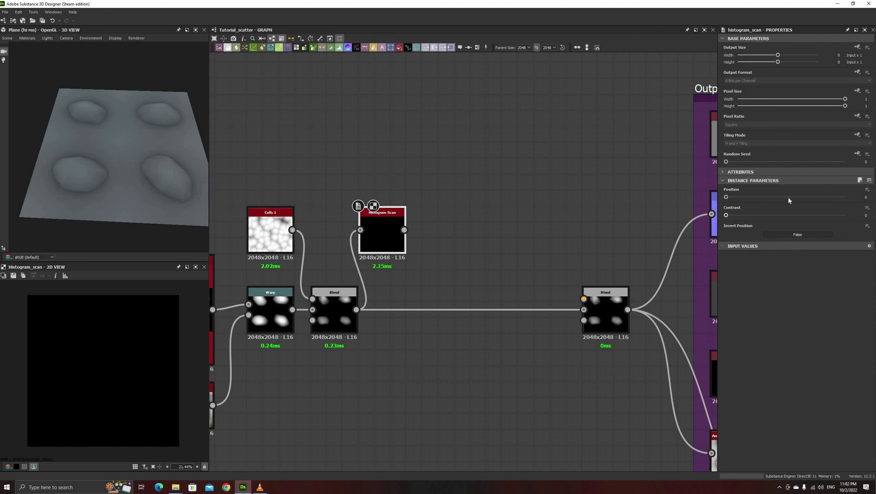
pyautogui.moveTo(789, 200); pyautogui.dragTo(860, 206)
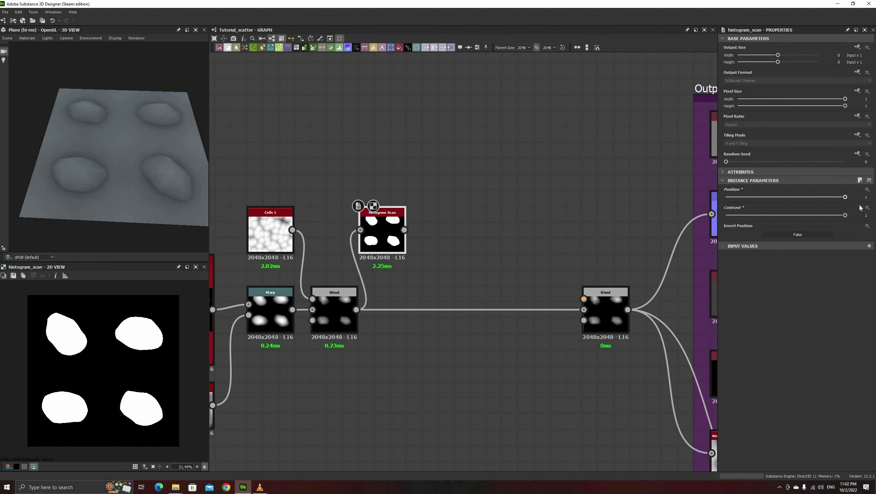
# - Add a Flood Fill node after Histogram Scan and feed its output into a new Flood Fill to Gradient node
pyautogui.press('space')
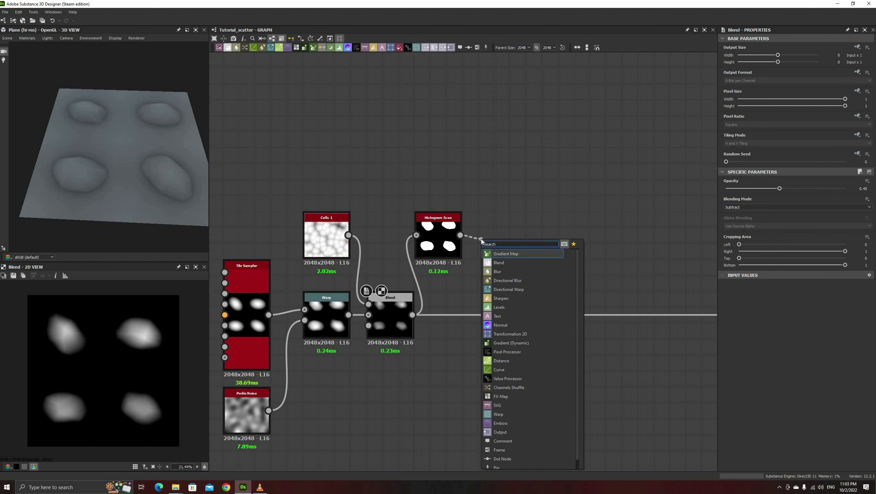
pyautogui.write('flood')
pyautogui.press('Return')
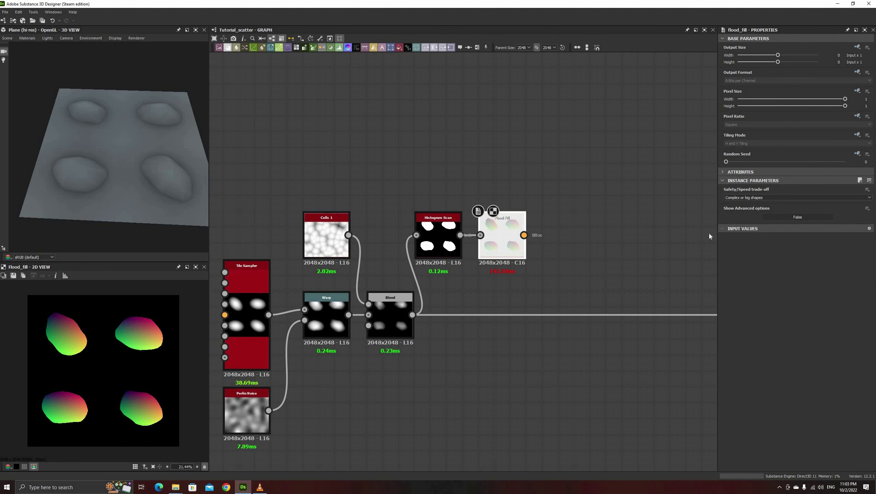
pyautogui.moveTo(524, 235); pyautogui.dragTo(563, 235)
pyautogui.write('grad')
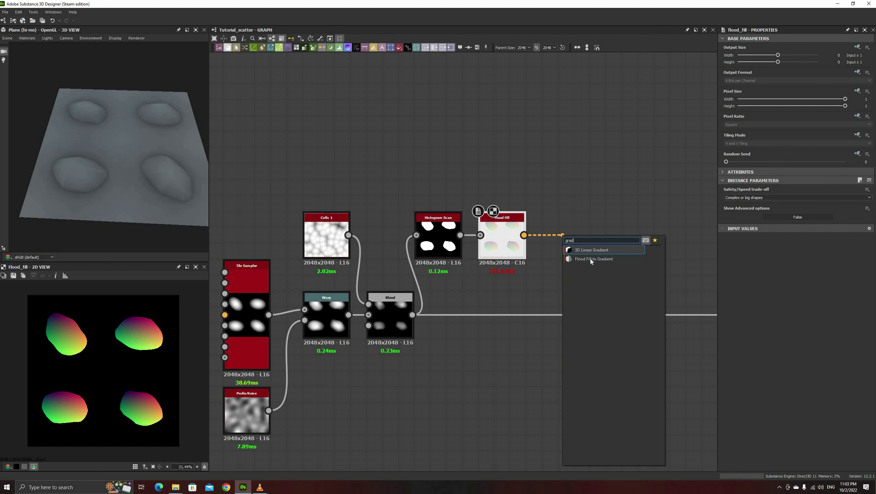
pyautogui.click(589, 259)
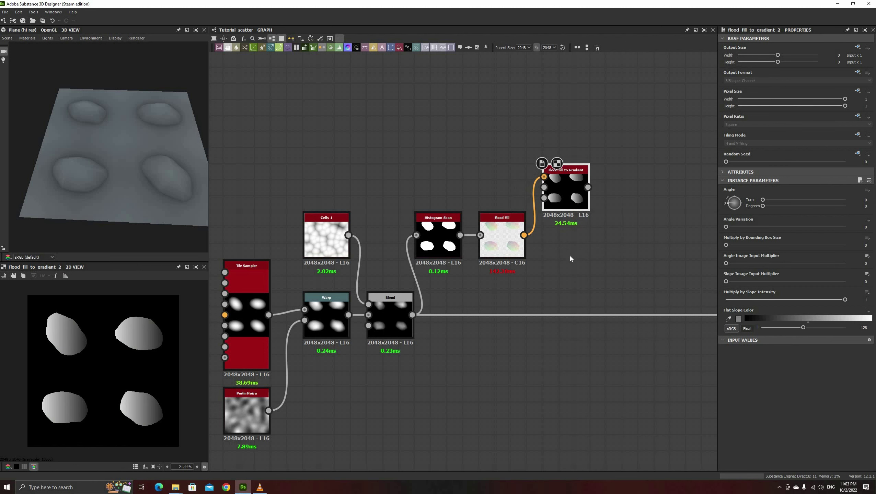
# - Duplicate Flood Fill to Gradient, place the copy below it, and set the original's Angle Variation to 1
pyautogui.hotkey('ctrl', 'd')
pyautogui.moveTo(462, 260); pyautogui.dragTo(566, 251)
pyautogui.click(566, 190)
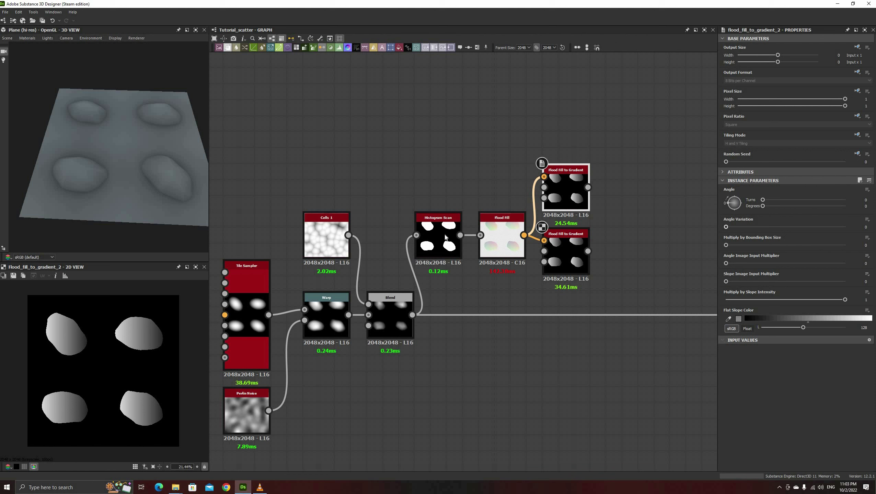
pyautogui.click(845, 227)
# - Set the lower Flood Fill to Gradient's Angle Variation to 1 and change its Random Seed
pyautogui.click(566, 252)
pyautogui.click(845, 227)
pyautogui.click(834, 162)
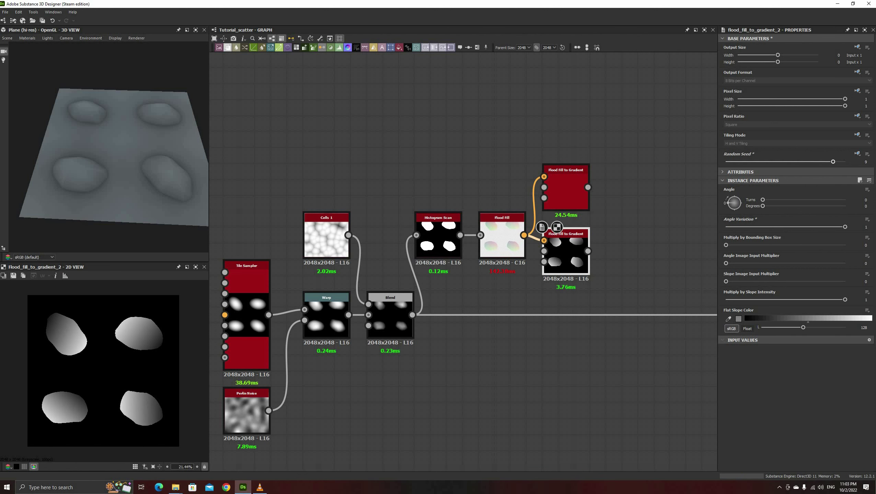
pyautogui.click(785, 162)
# - Insert a Blend after the Subtract Blend, connect the lower gradient to its foreground, and set the mode to Min (Darken)
pyautogui.scroll(-1, 422, 318)
pyautogui.moveTo(608, 332); pyautogui.dragTo(495, 332, button='middle')
pyautogui.click(494, 317)
pyautogui.press('space')
pyautogui.click(502, 292)
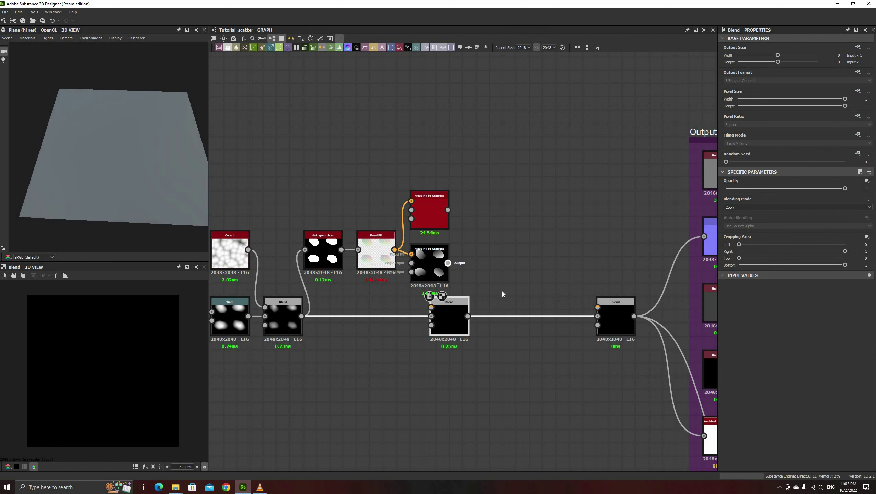
pyautogui.moveTo(448, 263); pyautogui.dragTo(432, 307)
pyautogui.click(743, 207)
pyautogui.click(738, 237)
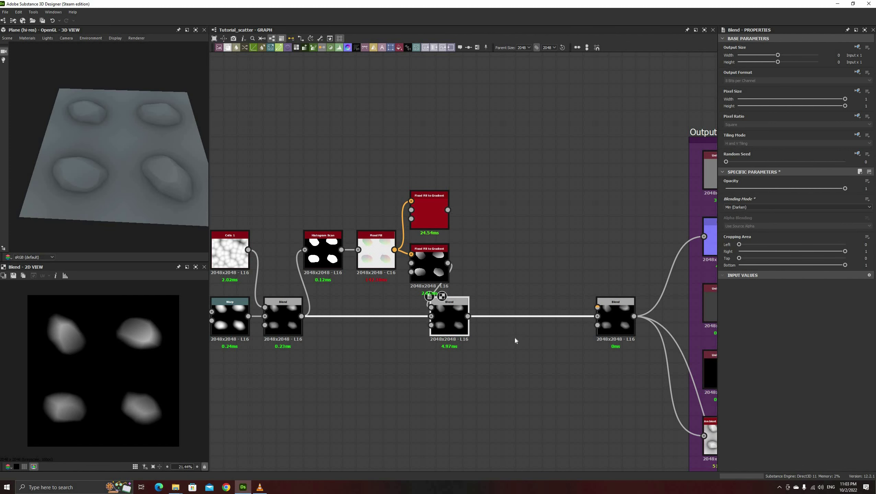
# - Insert another Blend after it with the upper gradient as foreground, using Min (Darken) and an opacity of 0.9
pyautogui.click(514, 316)
pyautogui.press('space')
pyautogui.click(522, 288)
pyautogui.moveTo(448, 210); pyautogui.dragTo(551, 307)
pyautogui.press('Escape')
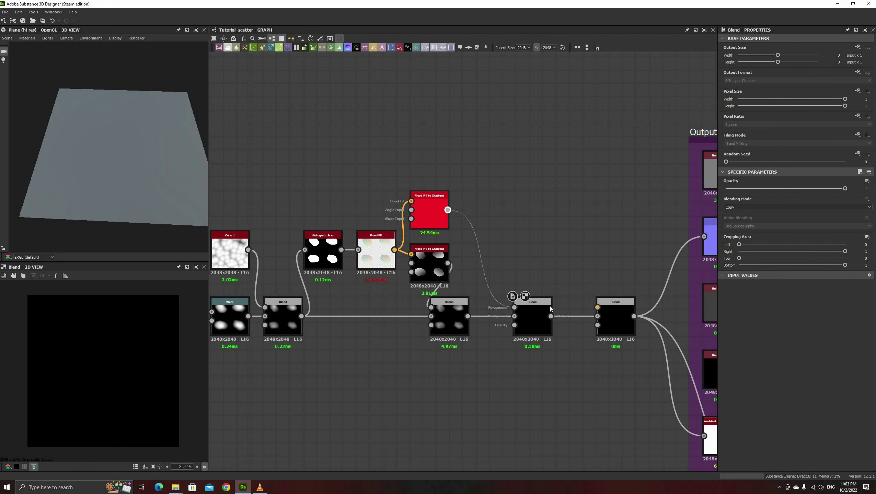
pyautogui.click(796, 207)
pyautogui.click(761, 238)
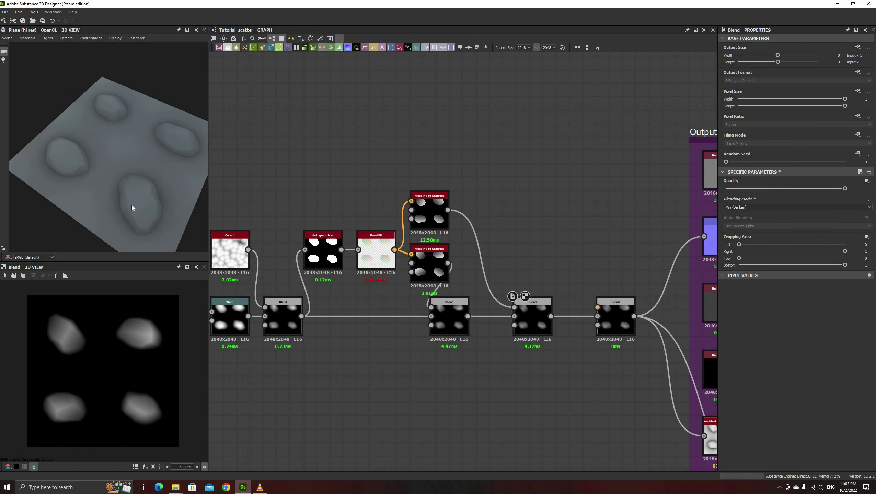
pyautogui.scroll(-3, 515, 300)
pyautogui.moveTo(845, 188); pyautogui.dragTo(835, 190)
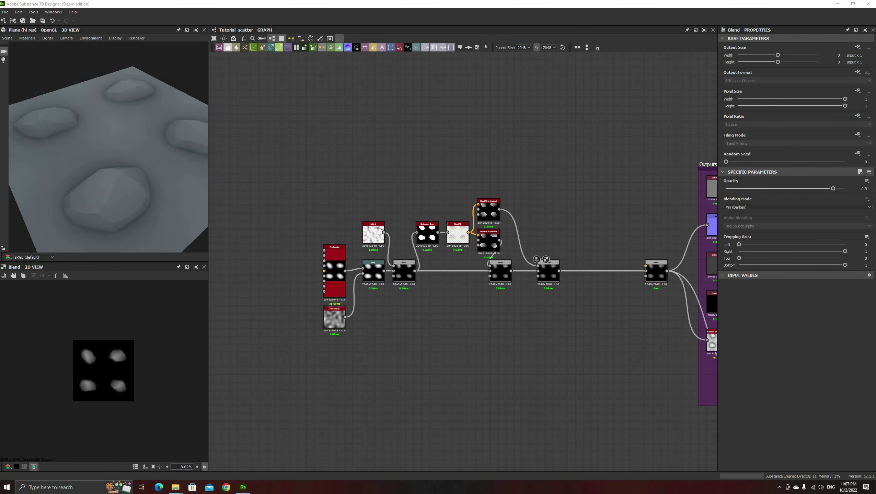
# - Shift the stone chain away from the final Blend and add a Transformation 2D node fed by the last Min (Darken) Blend
pyautogui.scroll(1, 548, 399)
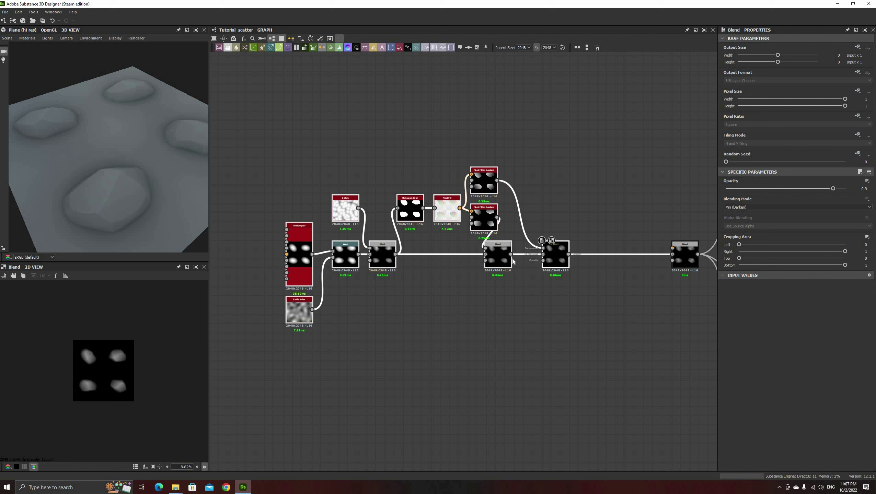
pyautogui.moveTo(551, 259); pyautogui.dragTo(502, 182)
pyautogui.click(503, 330)
pyautogui.scroll(2, 501, 325)
pyautogui.moveTo(479, 269); pyautogui.dragTo(503, 185)
pyautogui.write('tr')
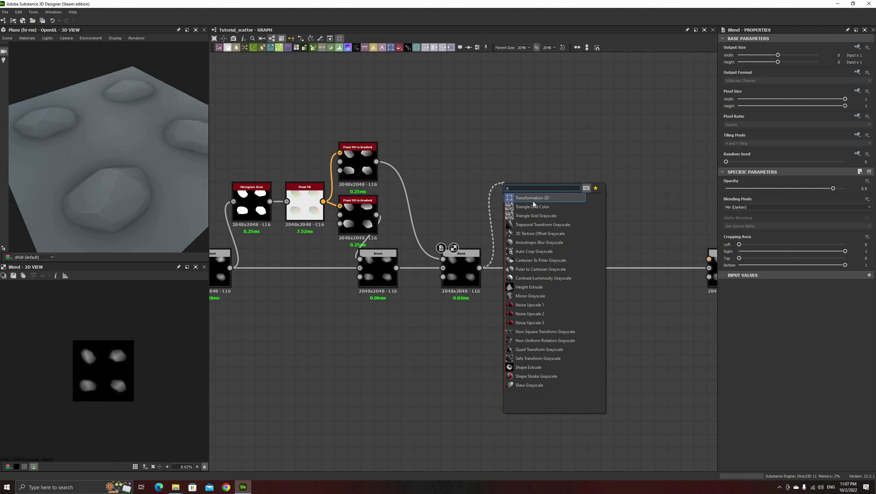
pyautogui.press('Return')
pyautogui.moveTo(533, 198); pyautogui.dragTo(534, 211)
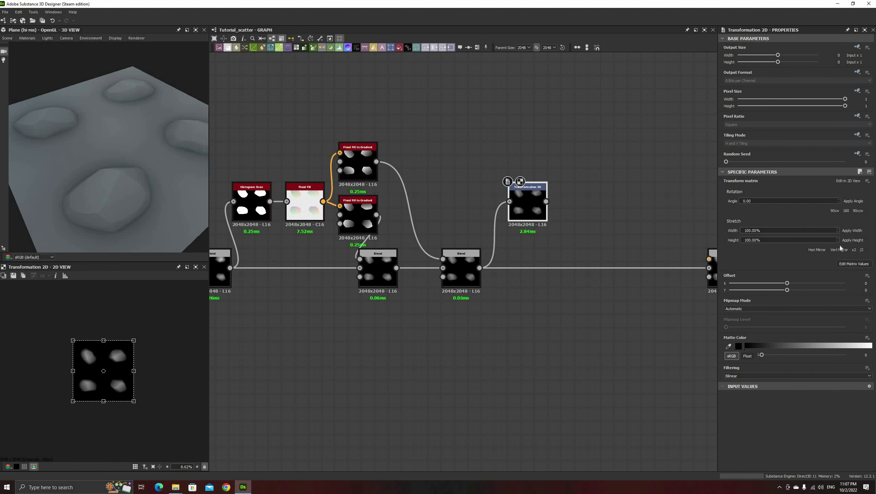
# - Set the Transformation 2D matrix values X1 and Y2 to 0.5
pyautogui.click(850, 265)
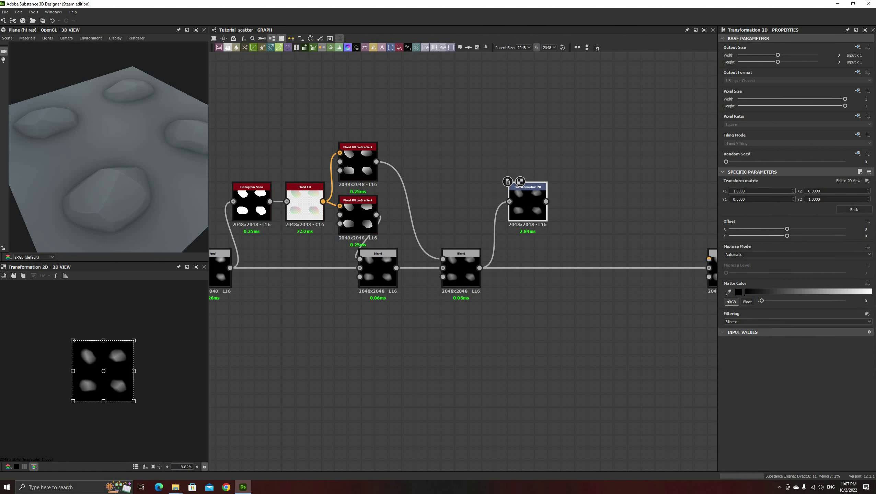
pyautogui.moveTo(752, 191); pyautogui.dragTo(706, 193)
pyautogui.write('0.5')
pyautogui.press('Tab')
pyautogui.press('Tab')
pyautogui.press('Tab')
pyautogui.write('0.5')
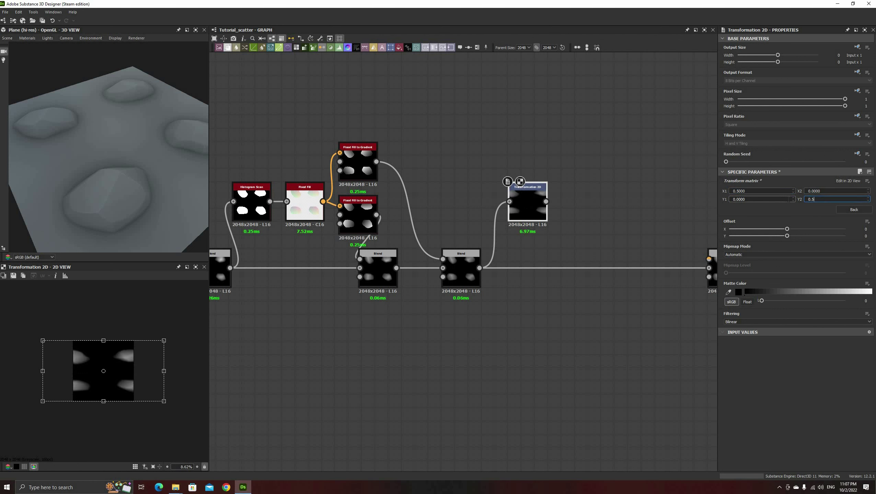
pyautogui.press('Return')
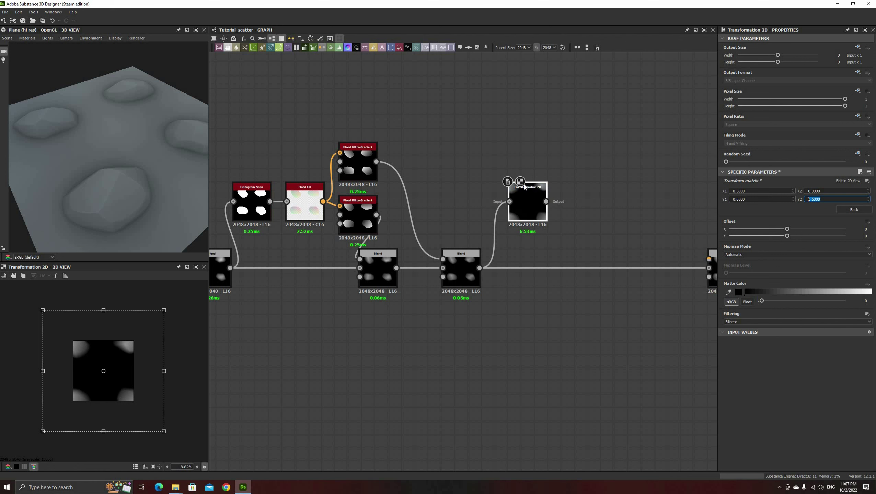
# - Move the Transformation 2D node up and set its Offset X and Y to -0.25 to isolate one stone
pyautogui.moveTo(526, 198); pyautogui.dragTo(526, 159)
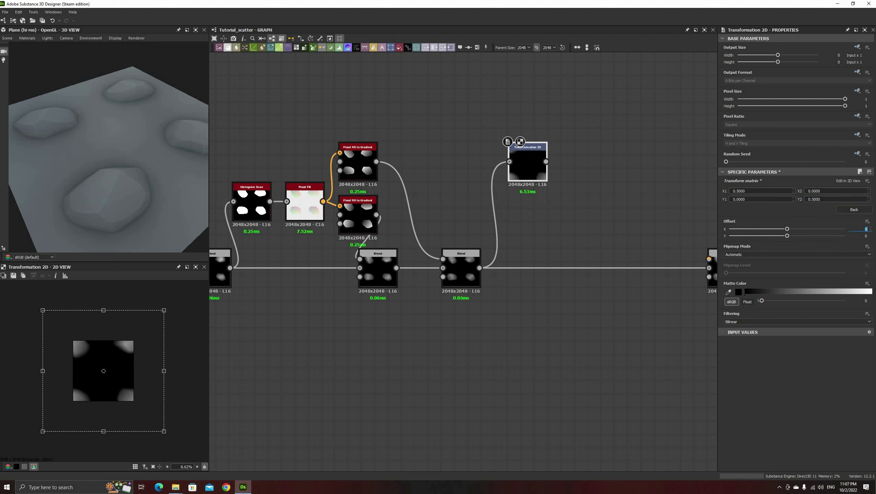
pyautogui.write('-0.25')
pyautogui.press('Tab')
pyautogui.write('-')
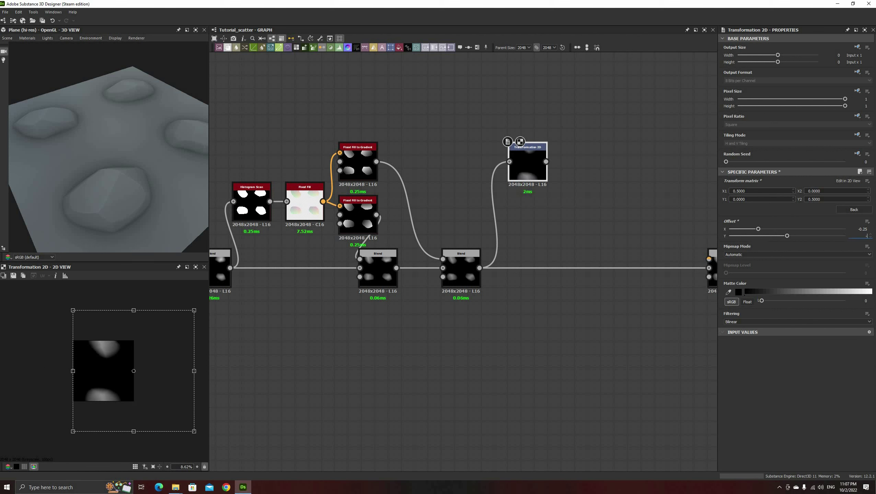
pyautogui.write('0.25')
pyautogui.press('Tab')
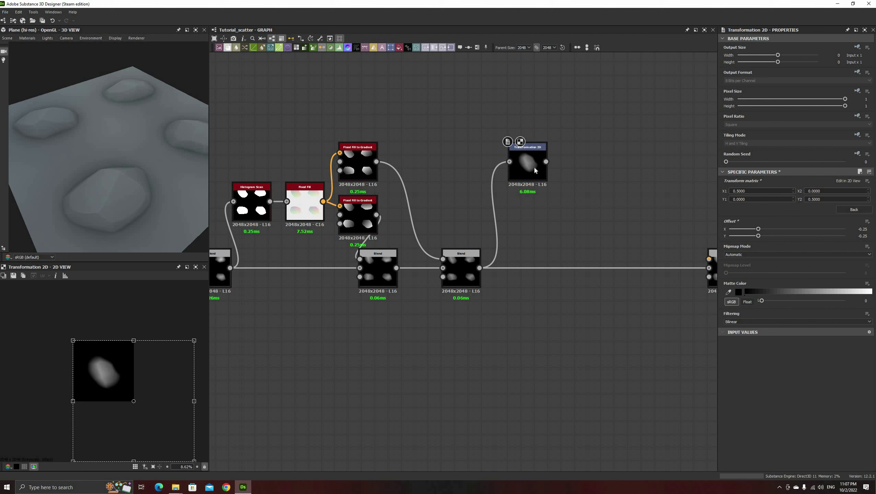
# - Duplicate the Transformation 2D node, place the copy below it, and set the copy's Offset X to 0.25
pyautogui.hotkey('ctrl', 'd')
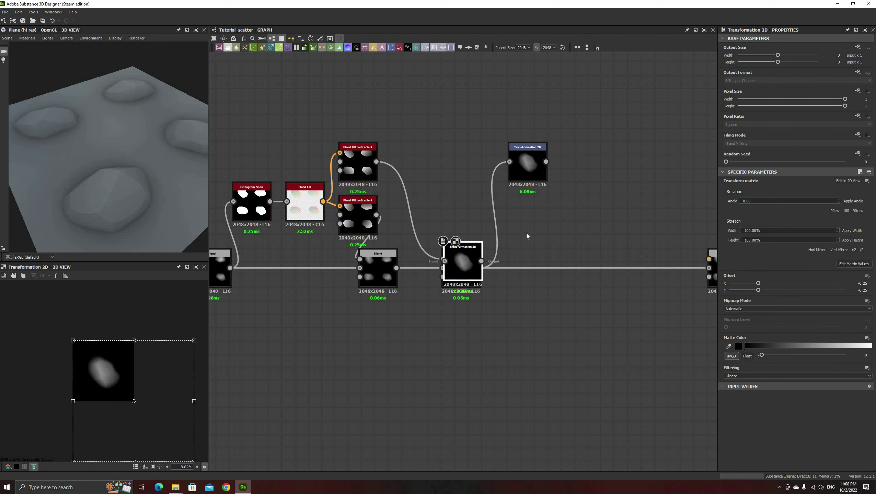
pyautogui.click(853, 264)
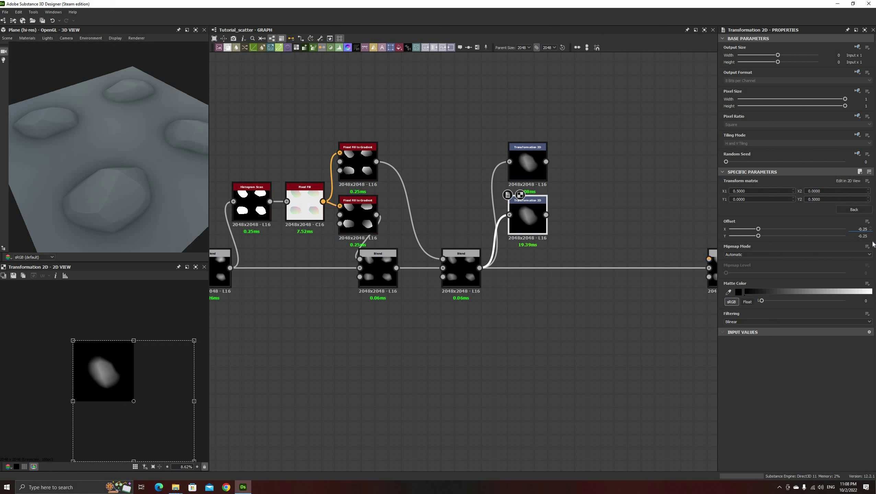
pyautogui.press('Return')
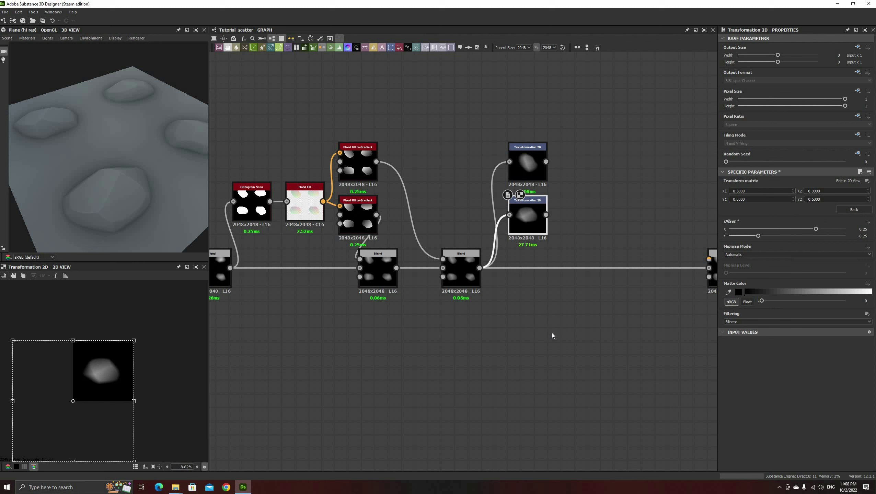
# - Add a third Transformation 2D copy below the main link and set its Offset X to -0.25 and Y to 0.25
pyautogui.hotkey('ctrl', 'd')
pyautogui.moveTo(472, 268); pyautogui.dragTo(537, 302)
pyautogui.click(861, 240)
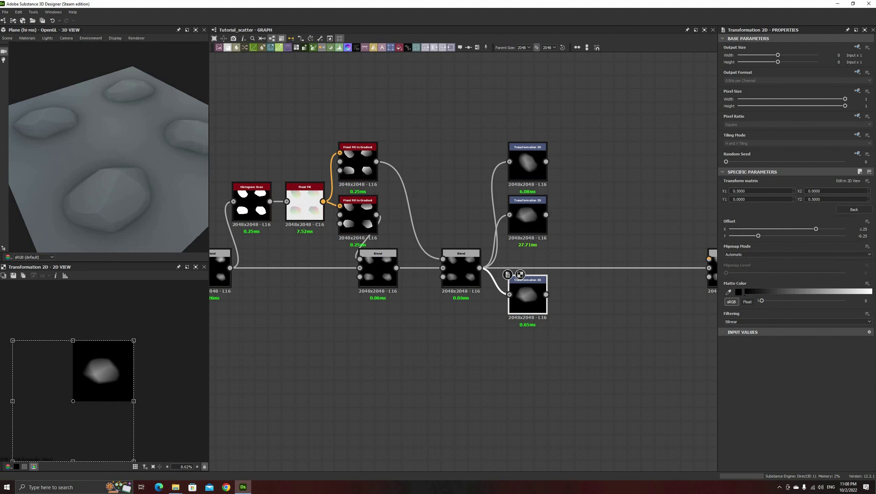
pyautogui.click(861, 229)
pyautogui.write('-')
pyautogui.click(861, 236)
pyautogui.press('BackSpace')
pyautogui.press('Return')
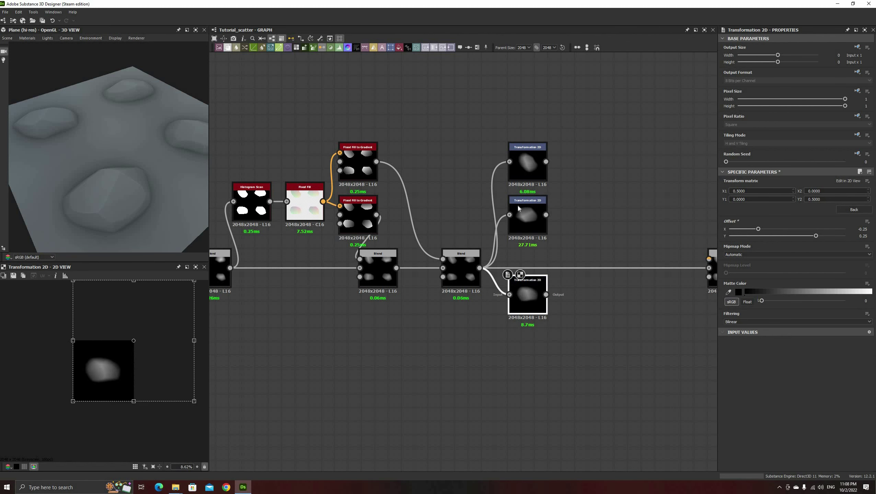
# - Add a fourth Transformation 2D copy and set its Offset X and Y to 0.25 to isolate the remaining stone
pyautogui.hotkey('ctrl', 'd')
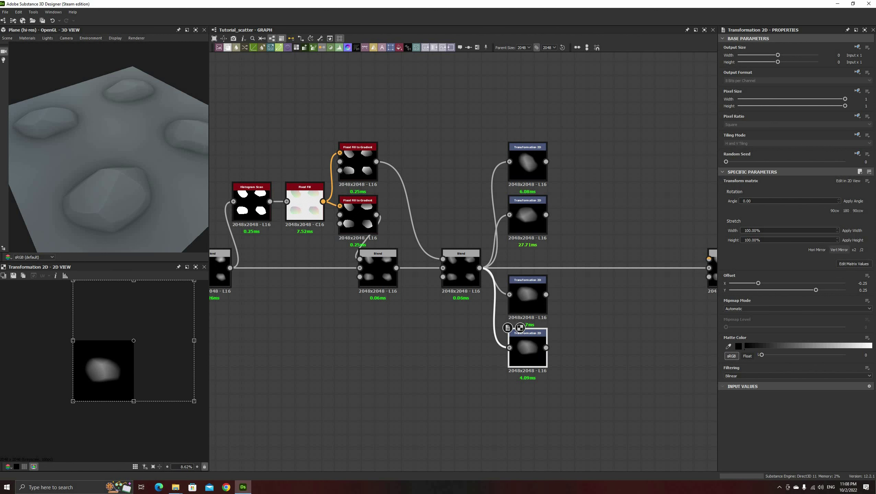
pyautogui.click(854, 264)
pyautogui.click(859, 229)
pyautogui.press('Tab')
pyautogui.press('Home')
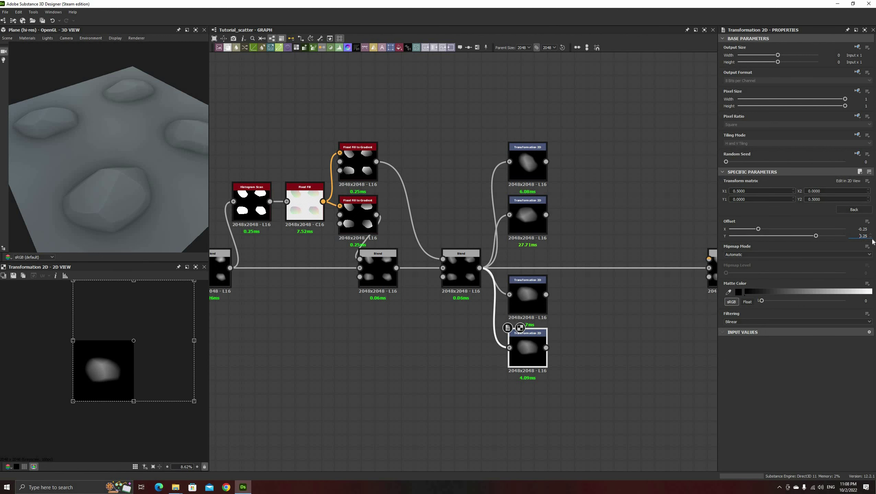
pyautogui.write('-')
pyautogui.press('Return')
pyautogui.click(859, 229)
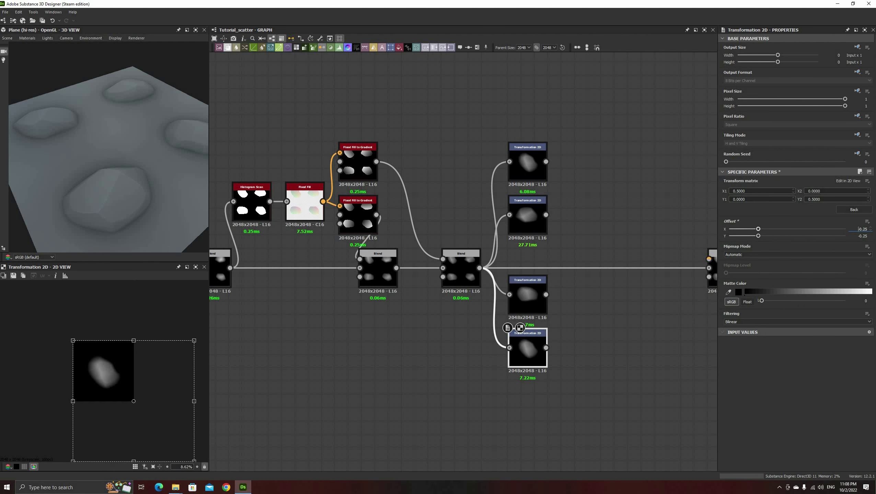
pyautogui.press('Delete')
pyautogui.press('Tab')
pyautogui.press('Home')
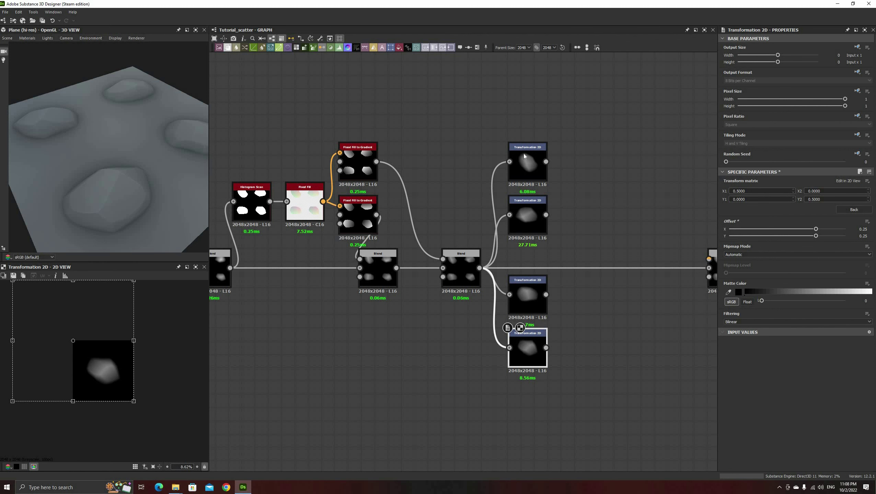
pyautogui.doubleClick(527, 162)
pyautogui.doubleClick(530, 297)
pyautogui.doubleClick(528, 350)
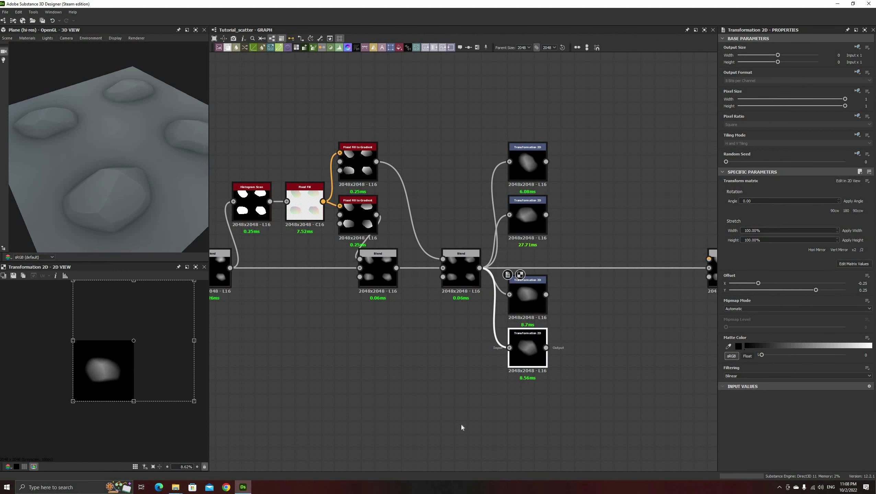
# - Add an Output node to the first Transformation 2D and a duplicate Output to the second one
pyautogui.click(461, 428)
pyautogui.scroll(-1, 574, 165)
pyautogui.moveTo(575, 164); pyautogui.dragTo(523, 195, button='middle')
pyautogui.moveTo(498, 194); pyautogui.dragTo(527, 199)
pyautogui.write('out')
pyautogui.press('Return')
pyautogui.hotkey('ctrl', 'd')
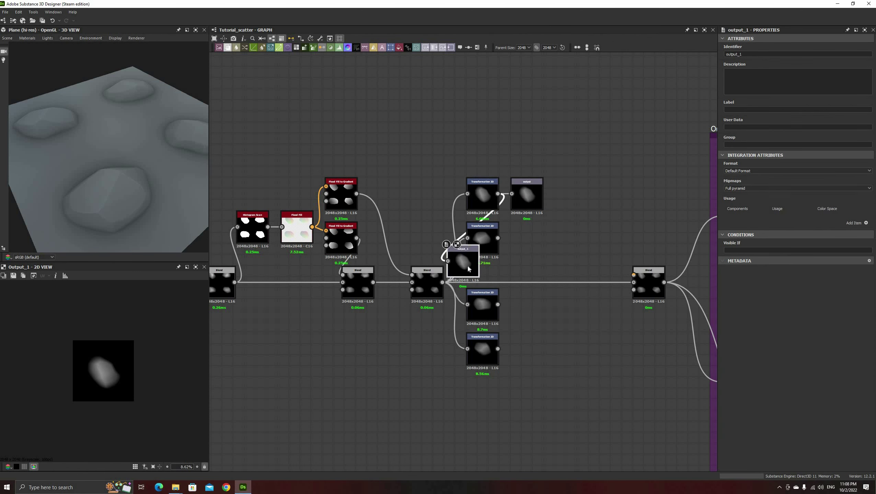
pyautogui.moveTo(468, 266); pyautogui.dragTo(512, 239)
pyautogui.moveTo(551, 187); pyautogui.dragTo(524, 248)
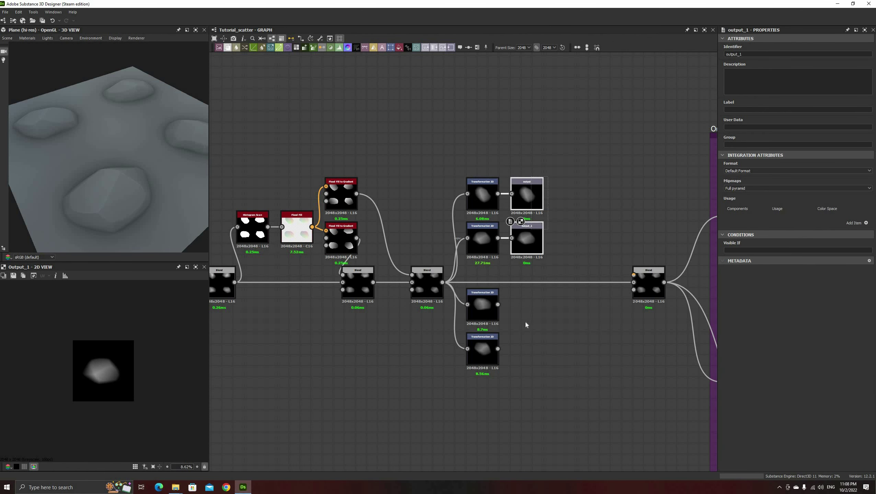
# - Duplicate the two Output nodes and link the copies to the third and fourth Transformation 2D nodes
pyautogui.hotkey('ctrl', 'd')
pyautogui.moveTo(462, 241); pyautogui.dragTo(514, 305)
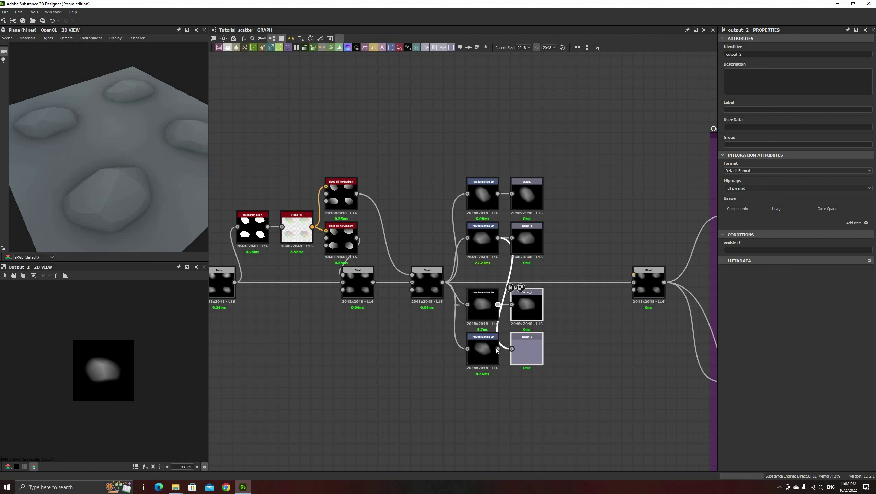
pyautogui.moveTo(498, 349); pyautogui.dragTo(511, 348)
pyautogui.click(435, 408)
pyautogui.moveTo(480, 394); pyautogui.dragTo(582, 375, button='middle')
pyautogui.doubleClick(584, 341)
# - Select all the stone-building nodes with their four outputs and create a new graph from them named Simple_rock
pyautogui.scroll(-1, 512, 391)
pyautogui.hotkey('ctrl', 'a')
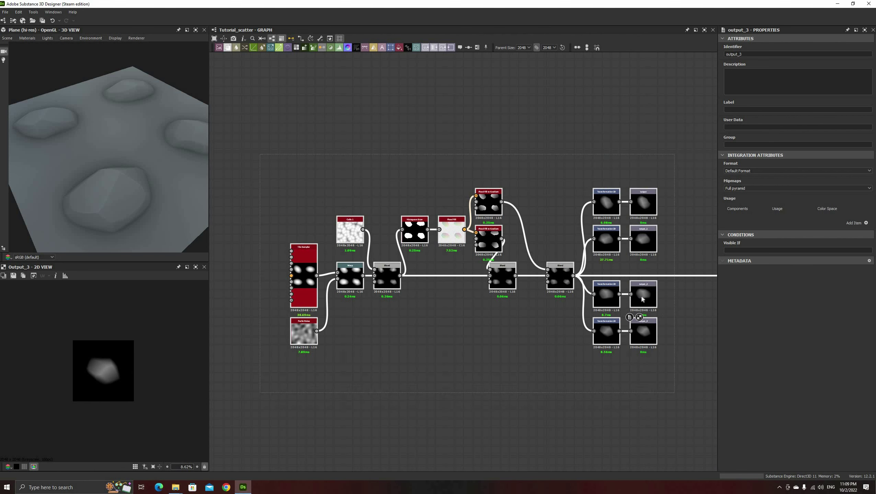
pyautogui.rightClick(625, 340)
pyautogui.click(661, 368)
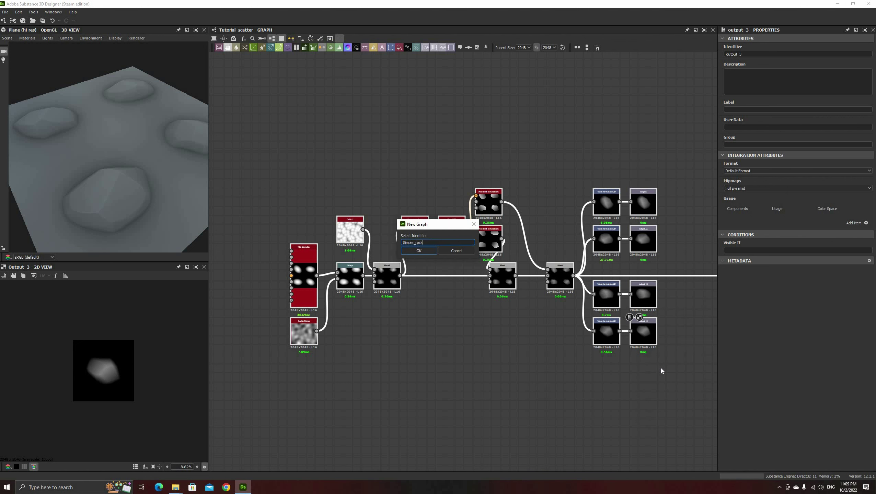
pyautogui.click(423, 251)
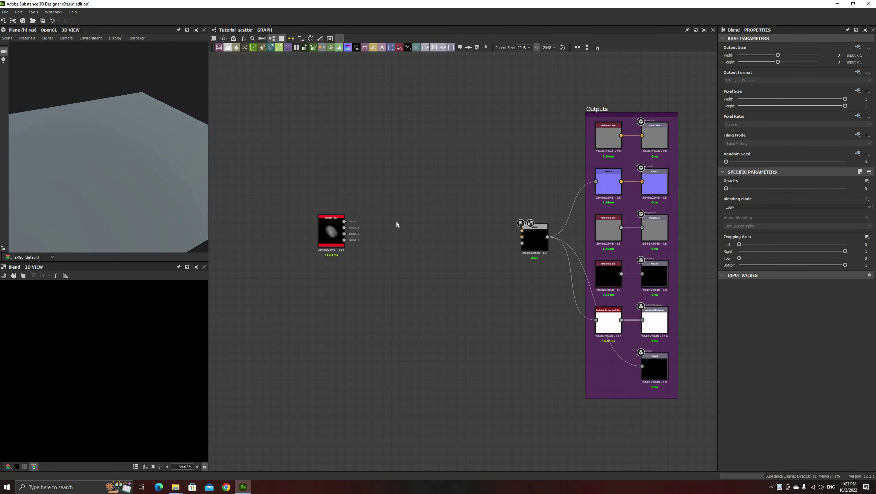
# - Add a Tile Sampler node beside the Simple rock node in the Tutorial_scatter graph
pyautogui.scroll(2, 397, 222)
pyautogui.press('space')
pyautogui.write('tile sam')
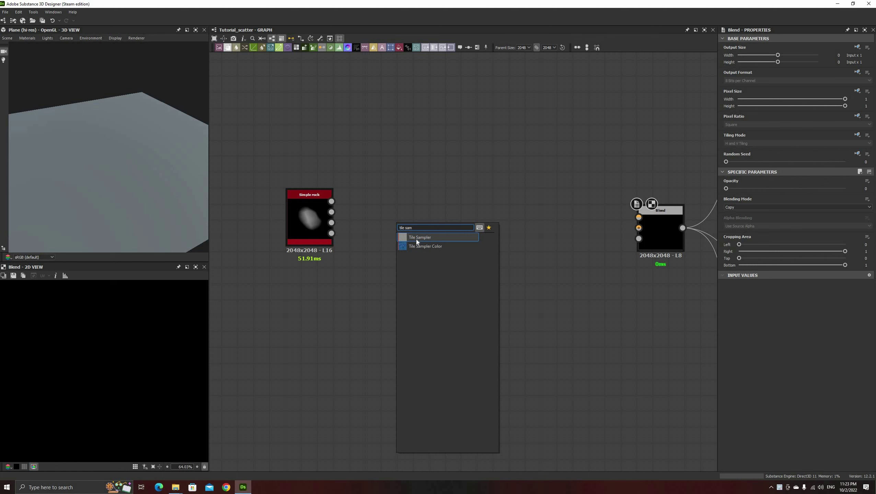
pyautogui.click(416, 239)
pyautogui.scroll(2, 394, 221)
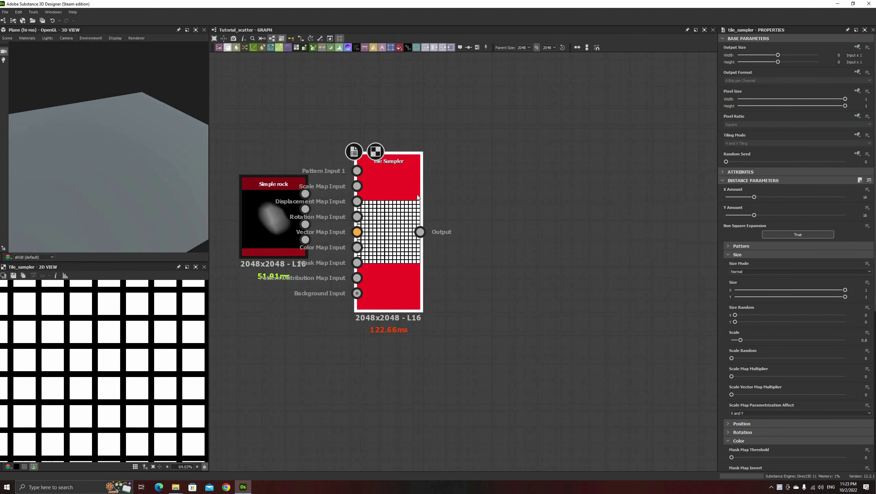
# - Set the Tile Sampler's Pattern to Pattern Input and its Pattern Input Number to 4
pyautogui.click(743, 253)
pyautogui.click(742, 283)
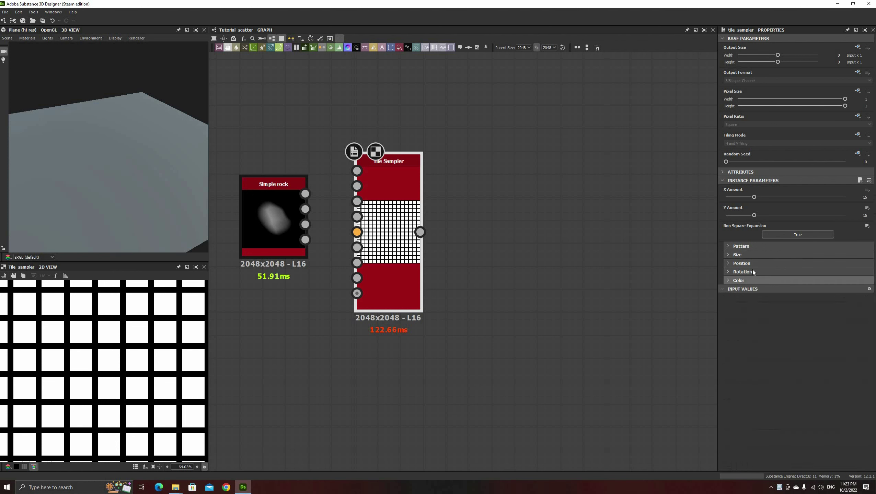
pyautogui.click(742, 246)
pyautogui.click(744, 263)
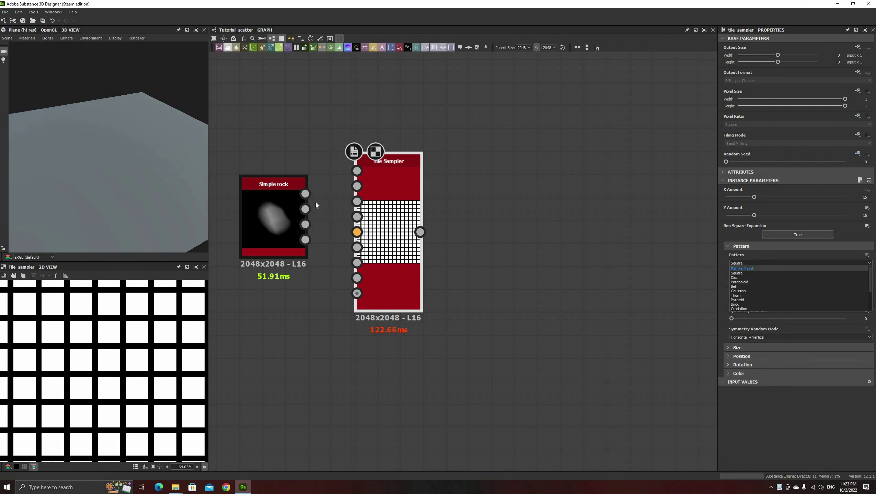
pyautogui.click(740, 270)
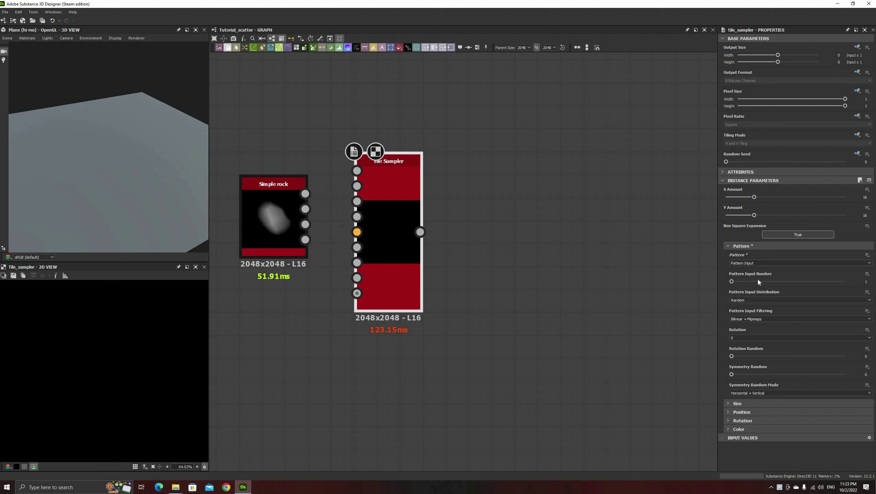
pyautogui.click(777, 281)
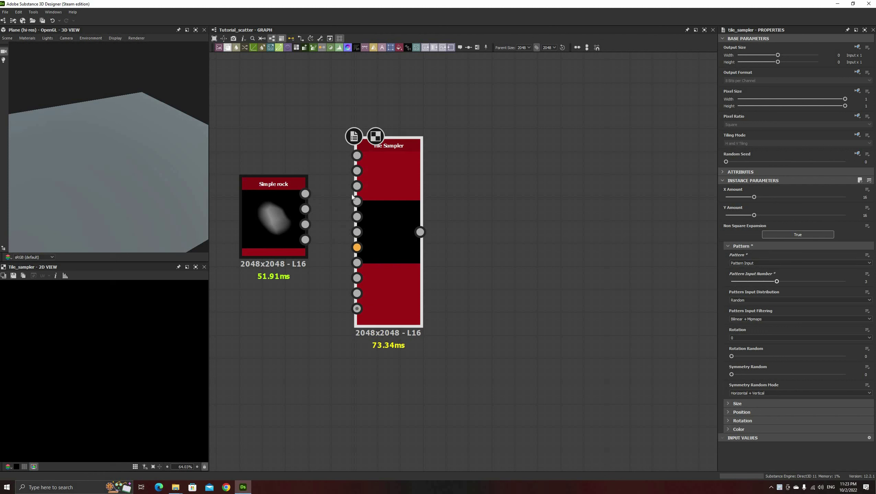
# - Connect the four Simple rock outputs to Pattern Inputs 1 to 4 and the Tile Sampler output to the Blend's Background
pyautogui.moveTo(359, 167); pyautogui.dragTo(359, 196)
pyautogui.moveTo(305, 224); pyautogui.dragTo(357, 178)
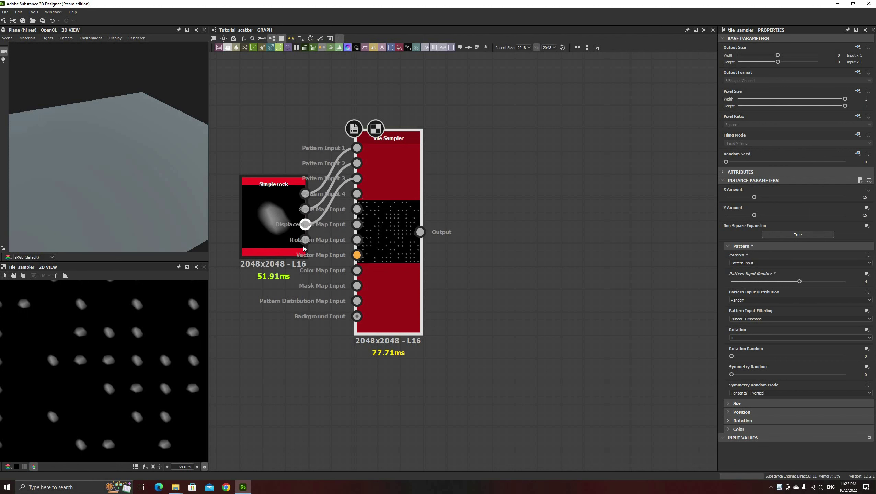
pyautogui.moveTo(305, 240); pyautogui.dragTo(357, 194)
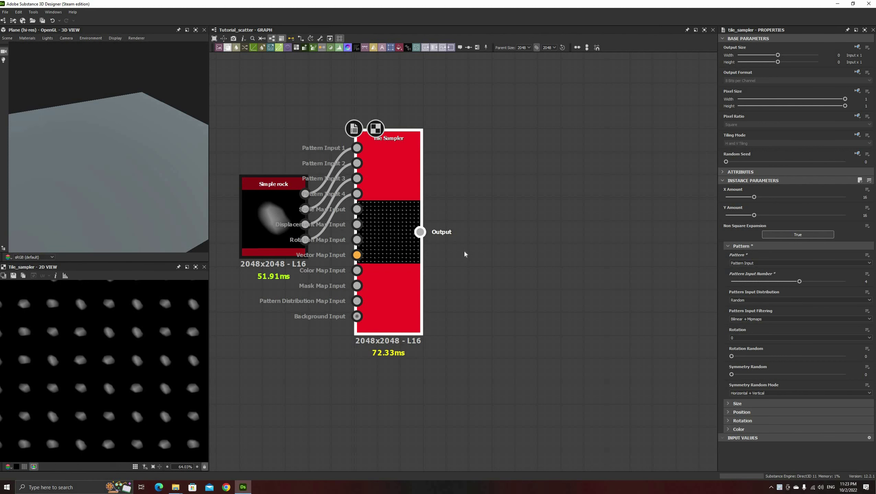
pyautogui.scroll(-3, 426, 236)
pyautogui.moveTo(614, 240); pyautogui.dragTo(661, 238)
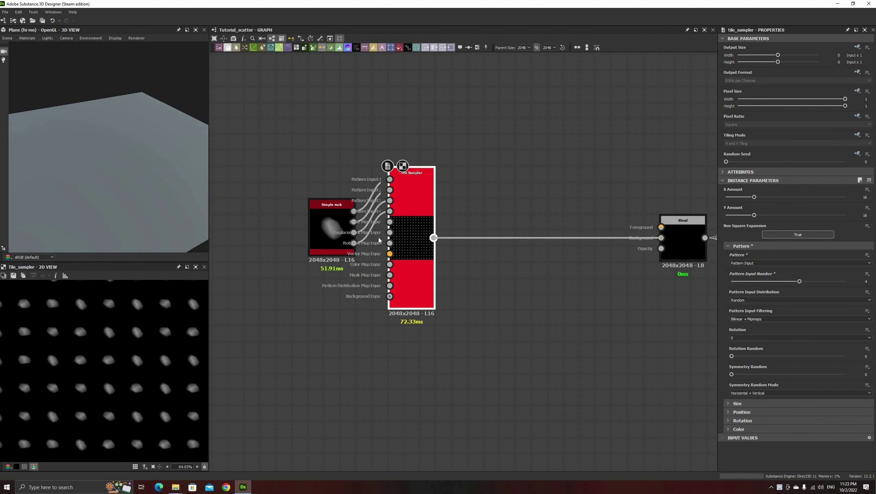
pyautogui.scroll(3, 379, 238)
pyautogui.moveTo(123, 206); pyautogui.dragTo(166, 219)
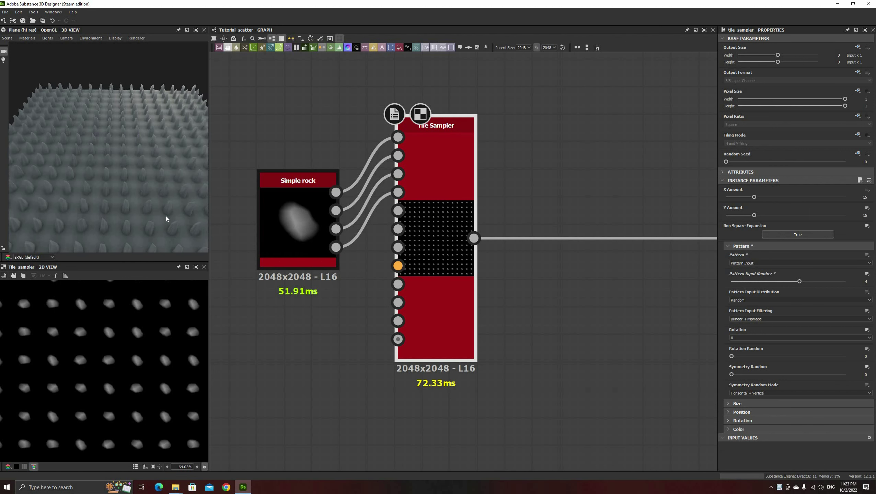
# - Set the Tile Sampler's position Offset to 0.5, X and Y Amount to 30, and Position Random to 0.27
pyautogui.click(730, 245)
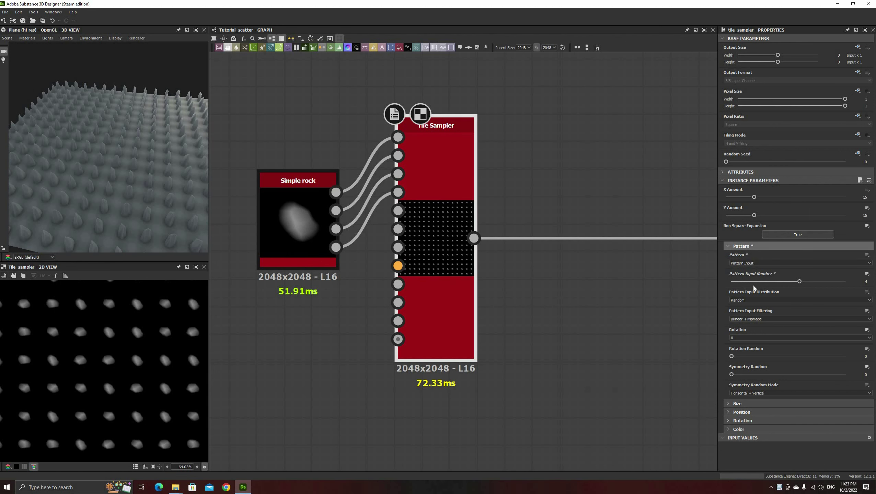
pyautogui.click(754, 263)
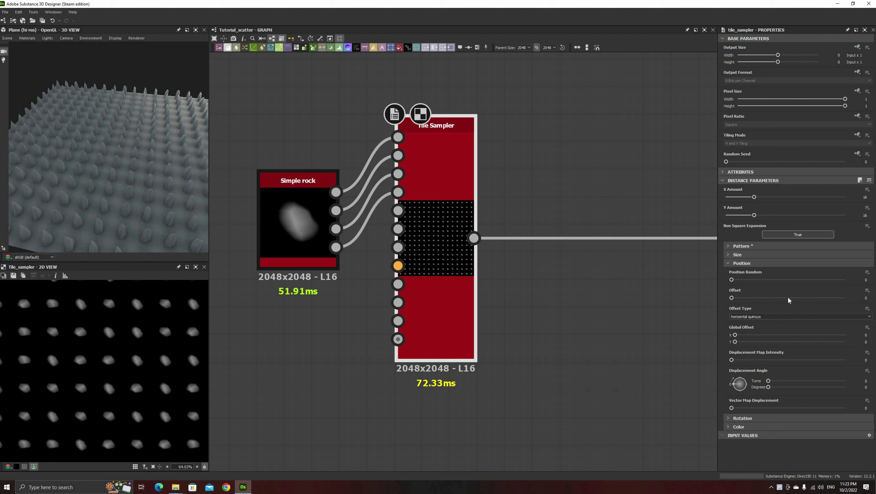
pyautogui.click(789, 298)
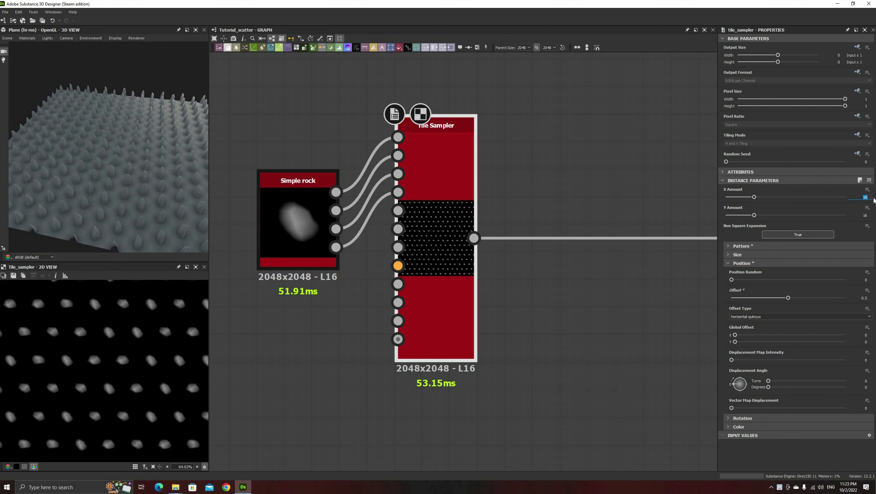
pyautogui.press('Return')
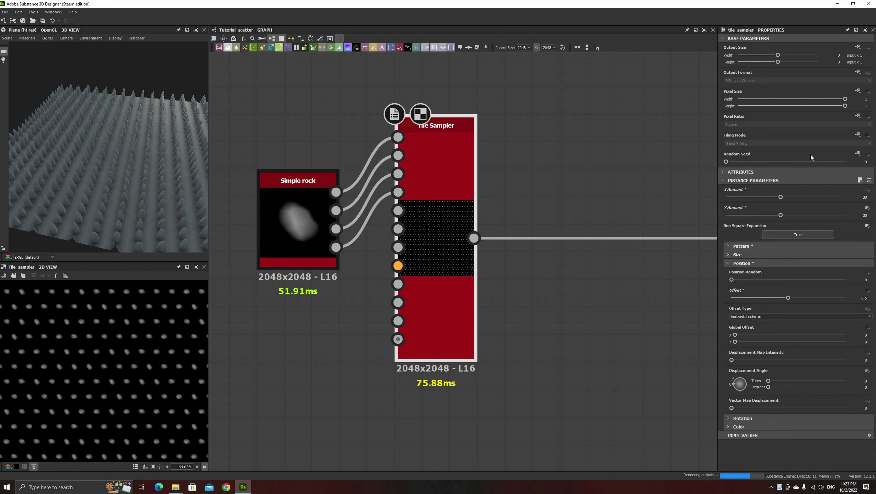
pyautogui.moveTo(171, 211); pyautogui.dragTo(193, 173)
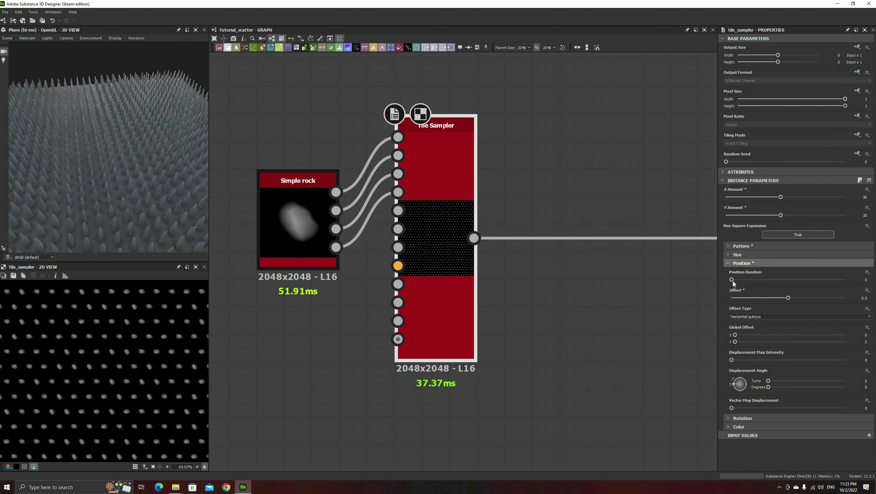
pyautogui.moveTo(739, 280); pyautogui.dragTo(734, 279)
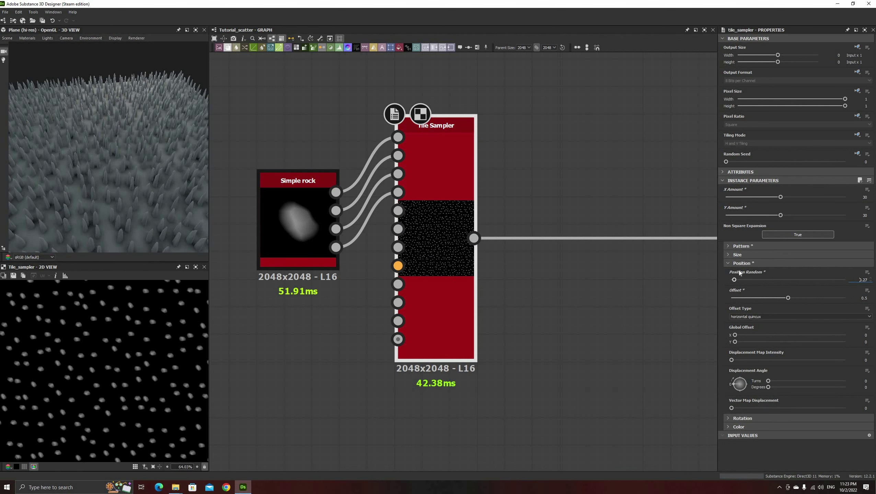
pyautogui.click(742, 263)
# - Set the Tile Sampler's Scale to 6, Size Random Y to 0.24, and Scale Random to 0.09
pyautogui.click(737, 255)
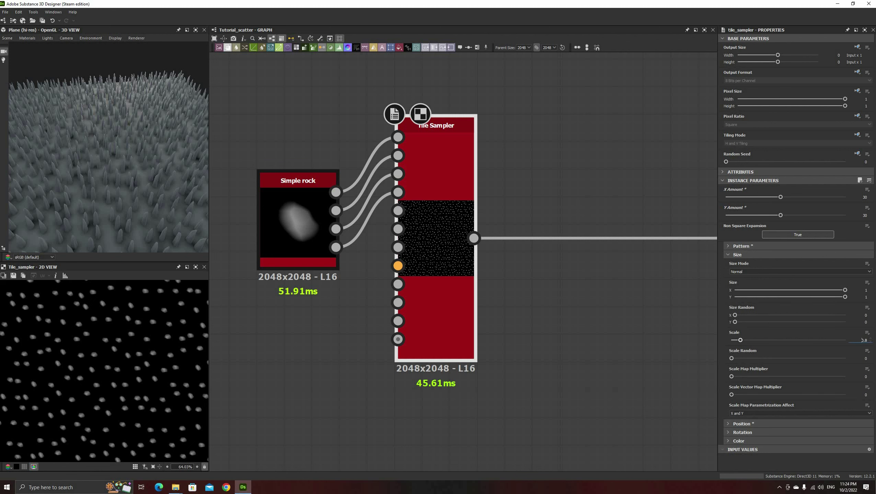
pyautogui.write('6')
pyautogui.press('Return')
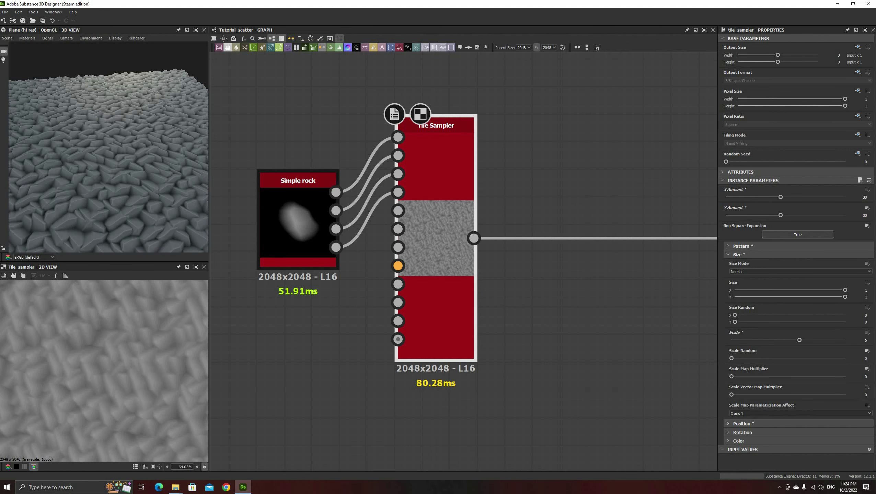
pyautogui.moveTo(140, 212); pyautogui.dragTo(185, 229)
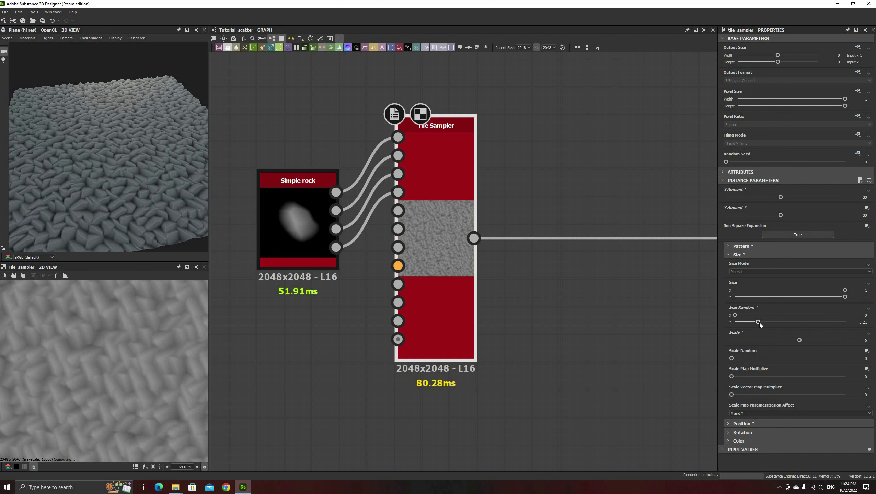
pyautogui.moveTo(759, 323); pyautogui.dragTo(761, 324)
pyautogui.moveTo(733, 358); pyautogui.dragTo(740, 356)
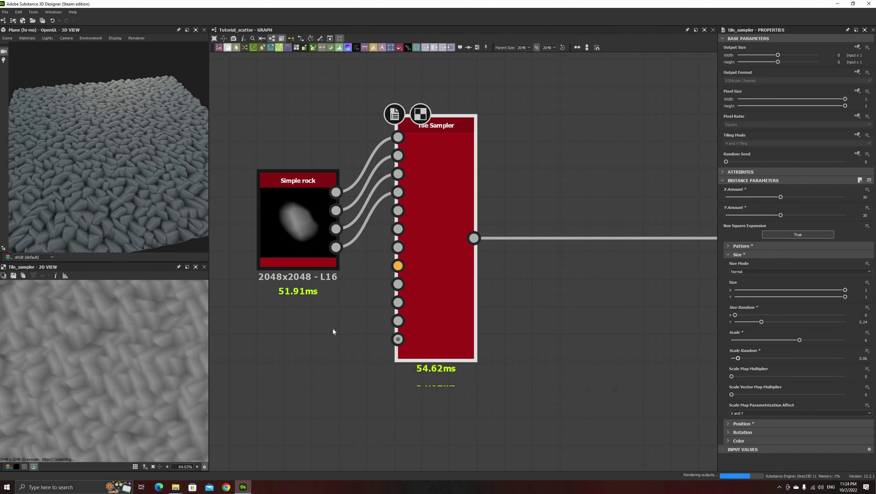
# - Add a Gaussian Noise node, set its Scale to 6, and change its Random Seed
pyautogui.press('space')
pyautogui.write('ga')
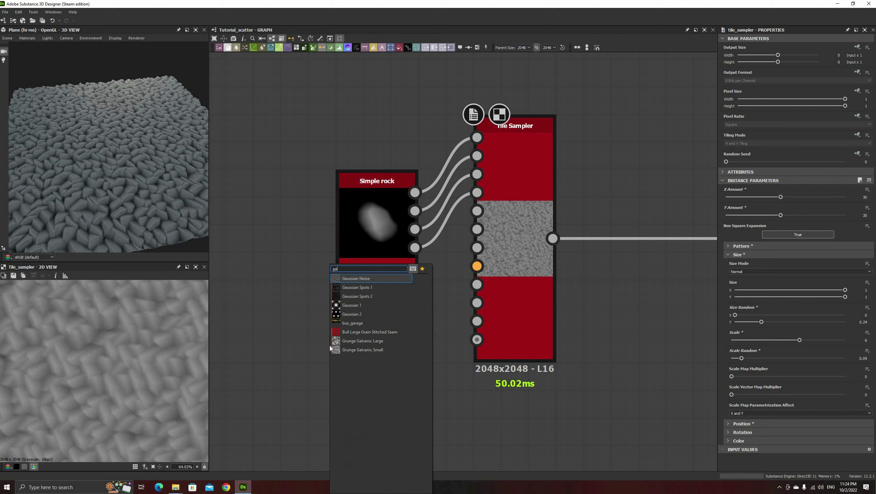
pyautogui.write('u')
pyautogui.press('Return')
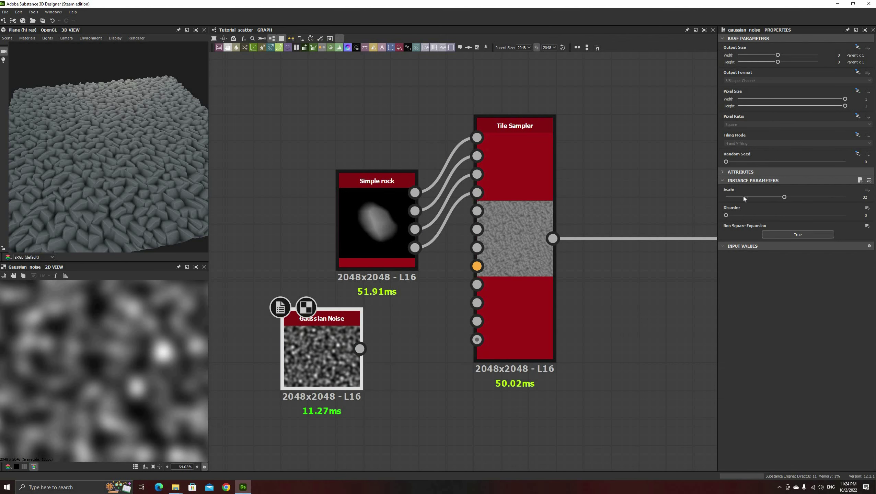
pyautogui.moveTo(743, 197); pyautogui.dragTo(735, 197)
pyautogui.scroll(-5, 103, 393)
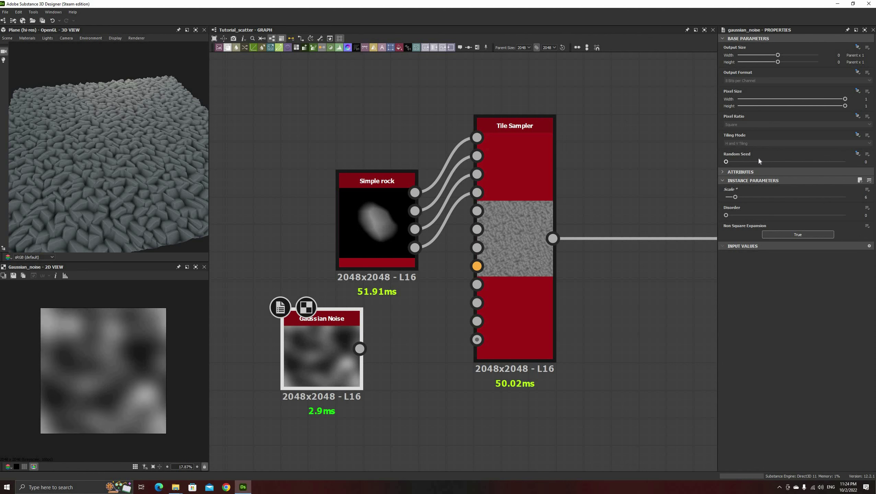
pyautogui.moveTo(759, 162); pyautogui.dragTo(772, 160)
# - Connect the Gaussian Noise to the Tile Sampler's Scale Map Input, place it below Simple rock, and open the Tile Sampler's properties
pyautogui.moveTo(360, 348); pyautogui.dragTo(477, 210)
pyautogui.moveTo(333, 341); pyautogui.dragTo(388, 339)
pyautogui.doubleClick(516, 305)
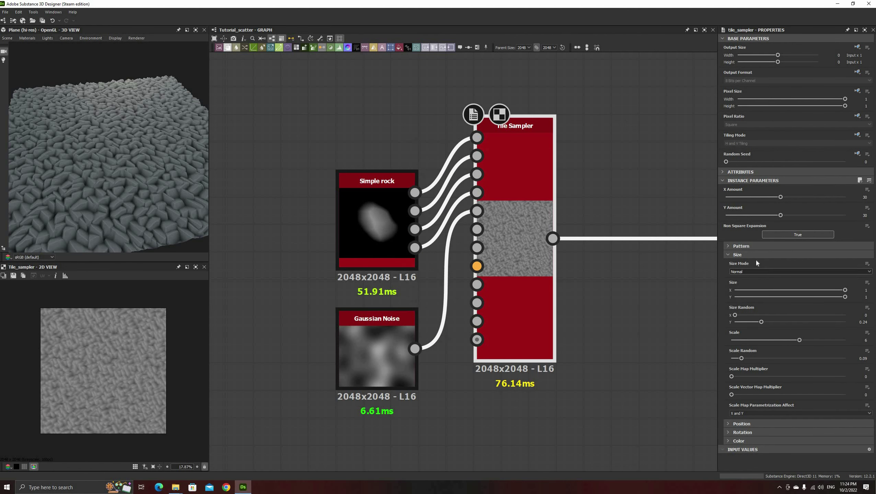
# - Set the Tile Sampler's Scale Map Multiplier to 1 so the noise controls the rock sizes
pyautogui.moveTo(737, 376); pyautogui.dragTo(850, 375)
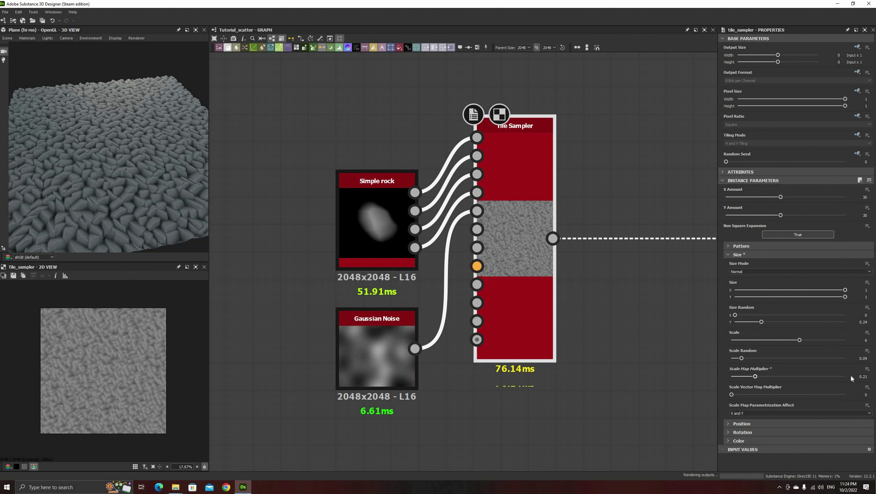
pyautogui.scroll(-2, 115, 219)
pyautogui.moveTo(115, 219)
pyautogui.mouseDown()
pyautogui.moveTo(132, 190)
pyautogui.moveTo(121, 212)
pyautogui.mouseUp()
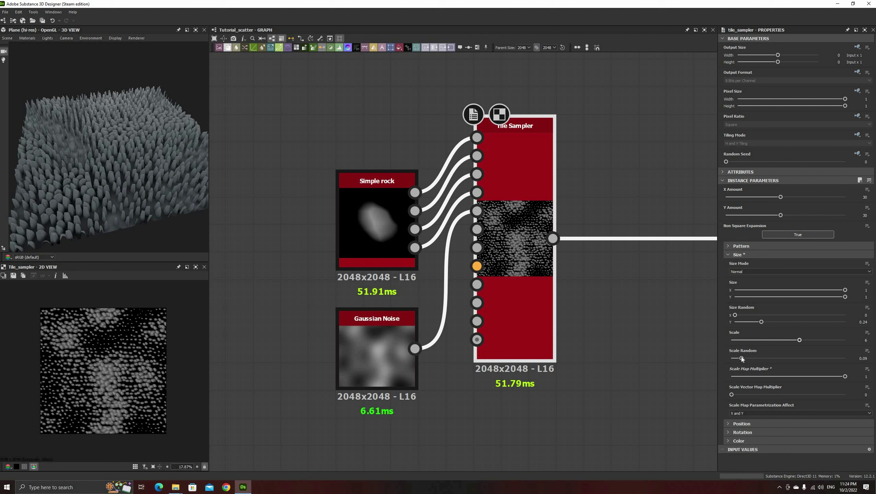
pyautogui.click(736, 255)
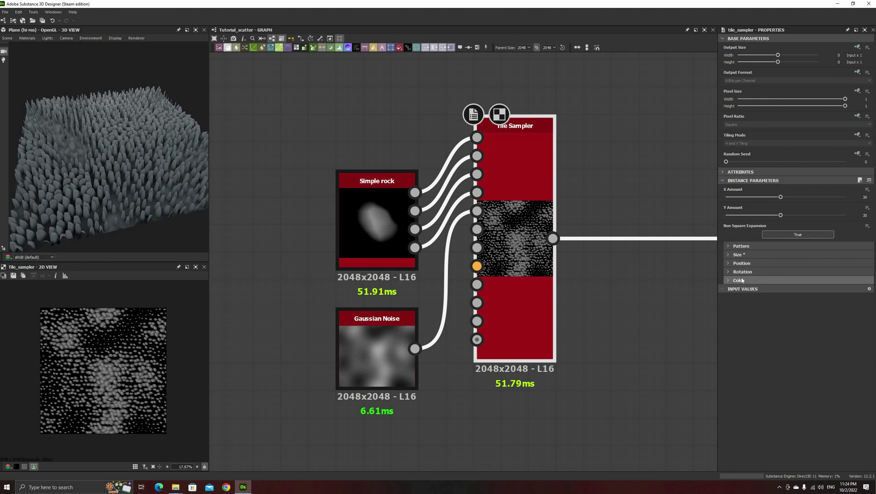
# - Set the Tile Sampler's Rotation Random to 1
pyautogui.click(742, 272)
pyautogui.moveTo(732, 318); pyautogui.dragTo(852, 319)
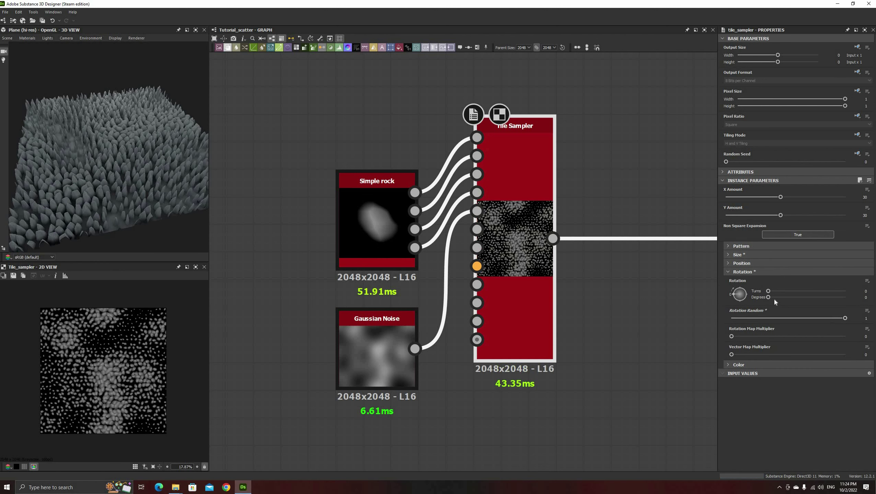
pyautogui.click(738, 273)
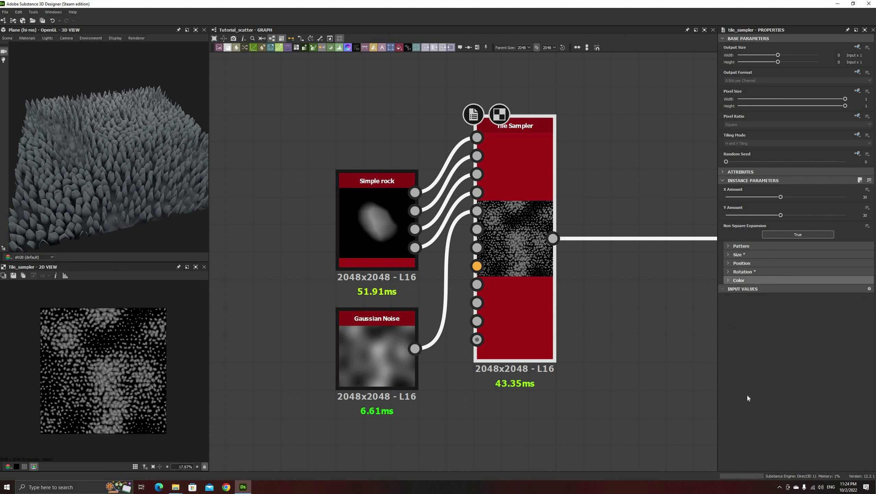
# - Set the Tile Sampler's Color Parametrization Mode to Scale and its Color Parametrization Multiplier to 1
pyautogui.click(737, 280)
pyautogui.scroll(-5, 722, 353)
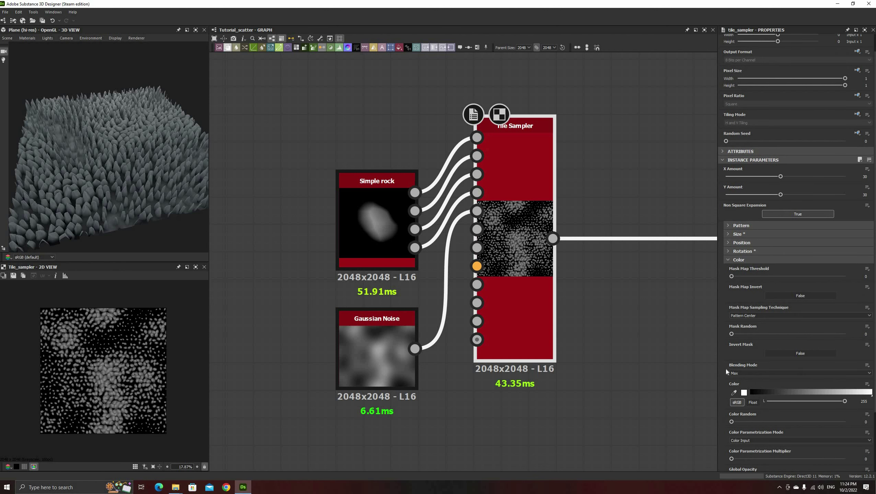
pyautogui.click(741, 370)
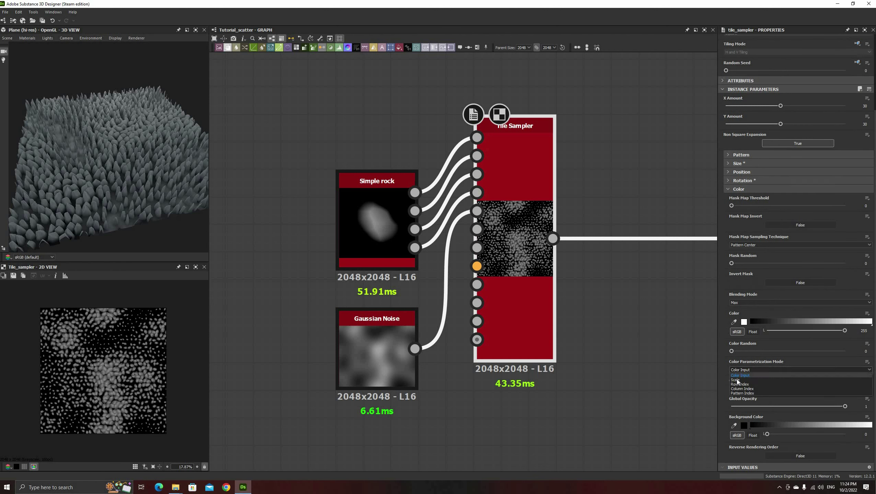
pyautogui.click(736, 384)
pyautogui.moveTo(731, 389); pyautogui.dragTo(848, 394)
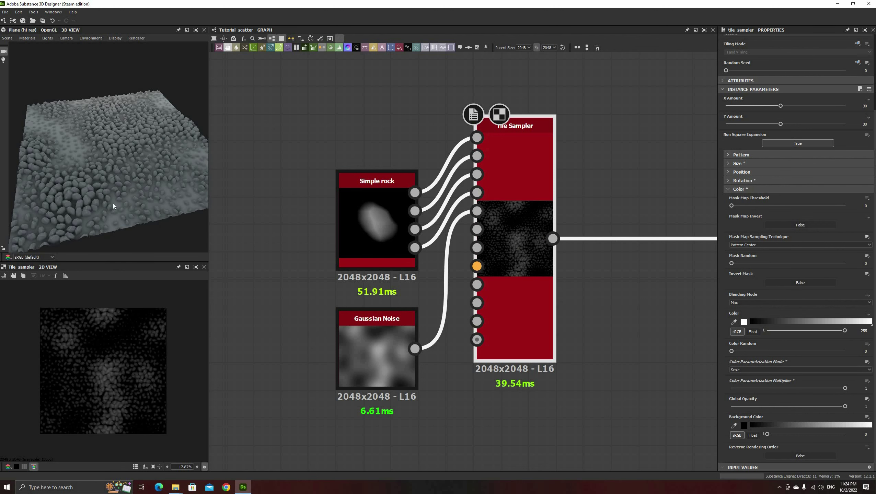
pyautogui.scroll(3, 128, 233)
pyautogui.moveTo(115, 236); pyautogui.dragTo(160, 218)
pyautogui.scroll(-3, 161, 221)
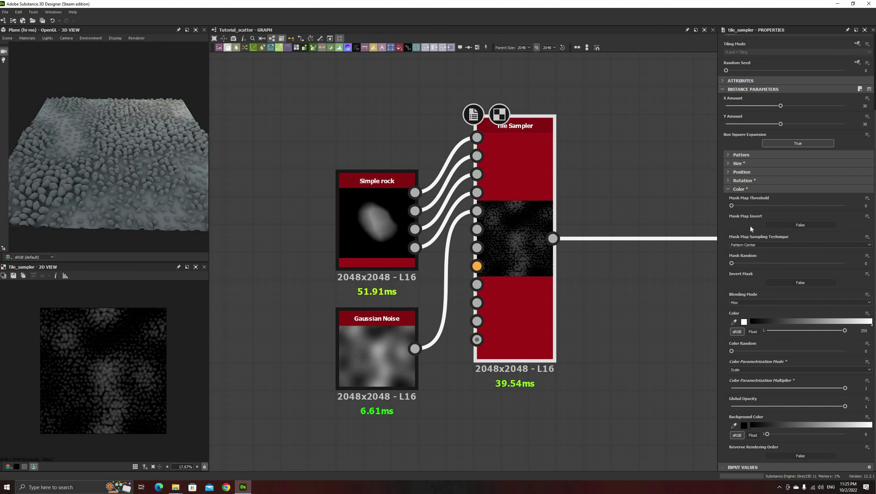
# - Set the Tile Sampler's Mask Random to 0.46 to thin out the scattered rocks
pyautogui.click(763, 264)
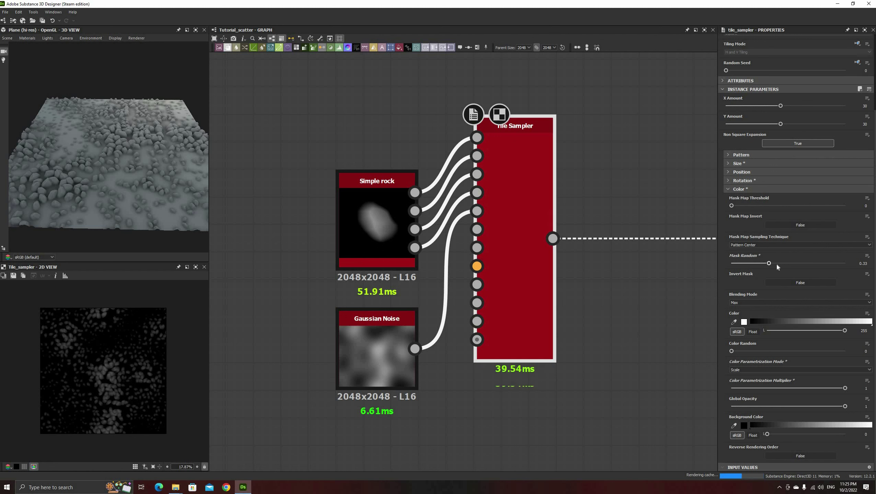
pyautogui.click(781, 264)
pyautogui.moveTo(781, 264); pyautogui.dragTo(781, 264)
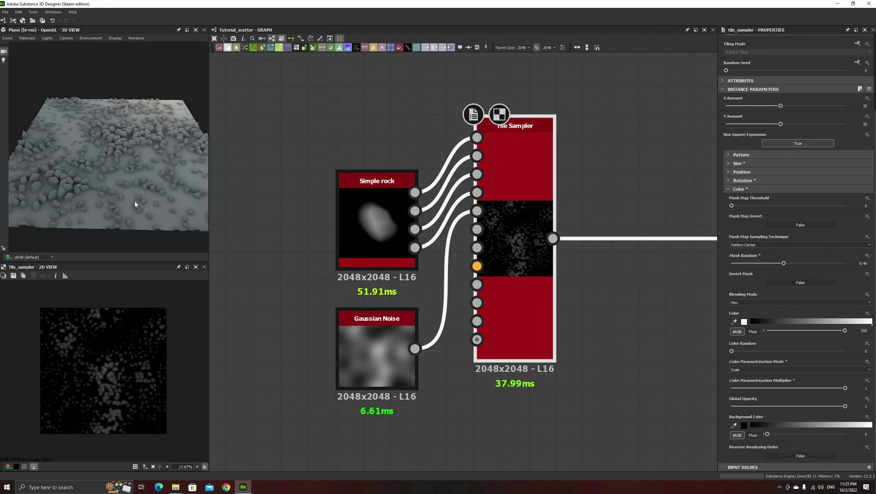
pyautogui.moveTo(135, 202); pyautogui.dragTo(167, 189)
pyautogui.scroll(3, 147, 189)
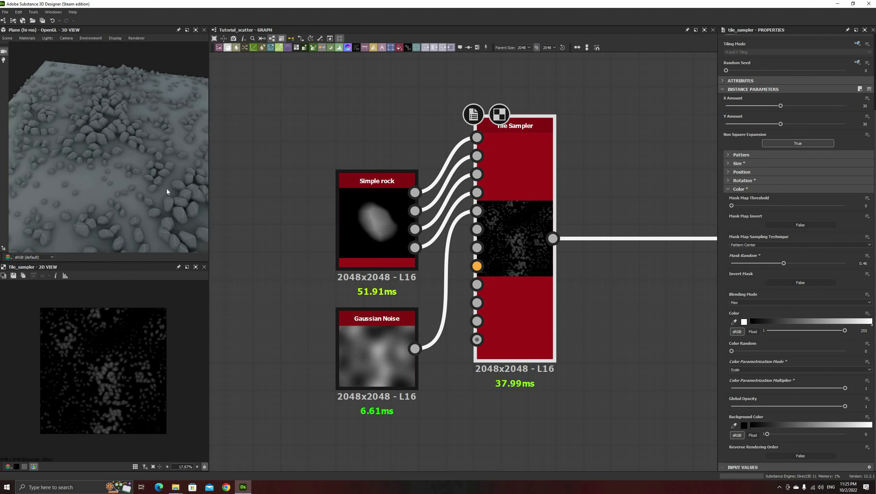
pyautogui.scroll(-5, 167, 191)
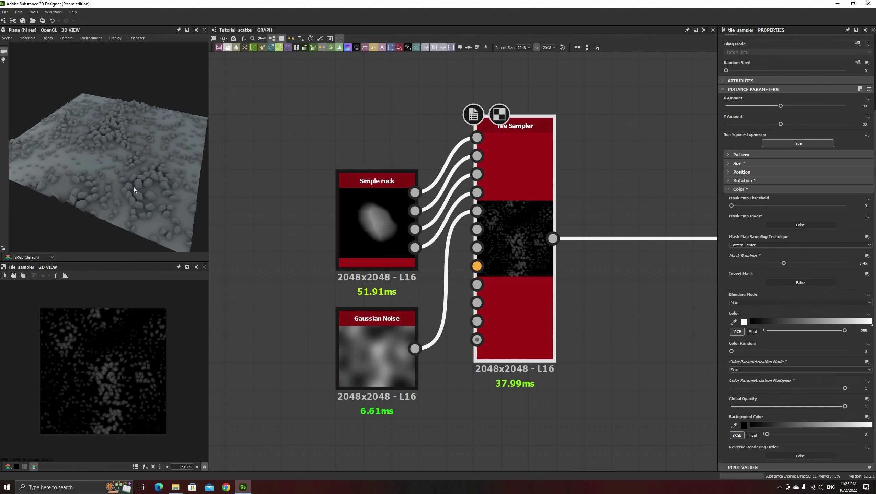
pyautogui.scroll(2, 136, 190)
pyautogui.click(767, 163)
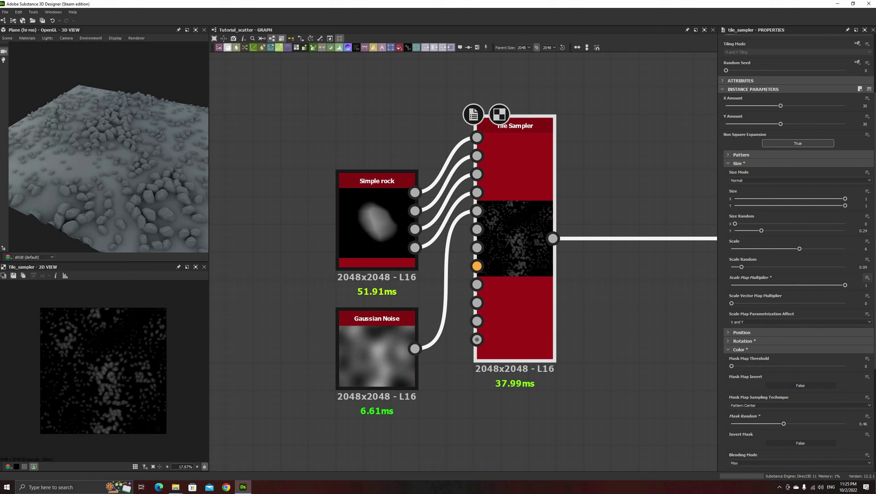
pyautogui.click(740, 163)
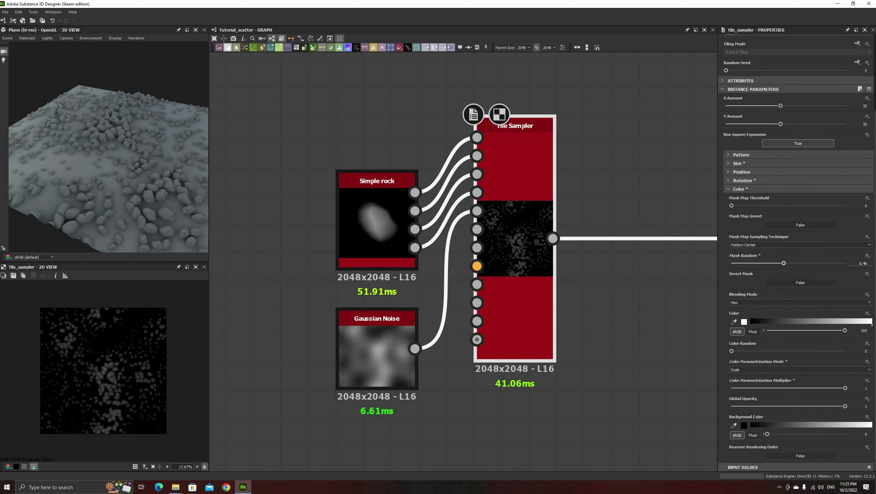
pyautogui.scroll(-3, 148, 183)
pyautogui.moveTo(148, 180); pyautogui.dragTo(138, 203)
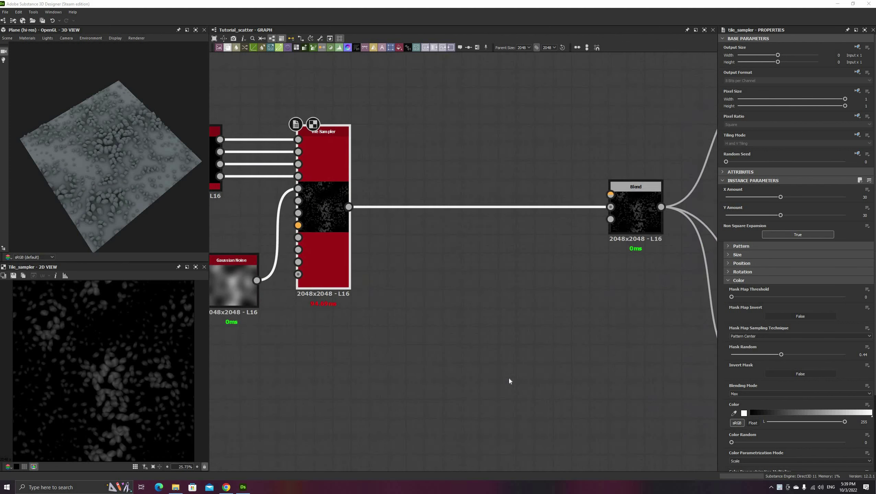
# - Set the Tile Sampler's Random Seed to 4
pyautogui.scroll(3, 484, 239)
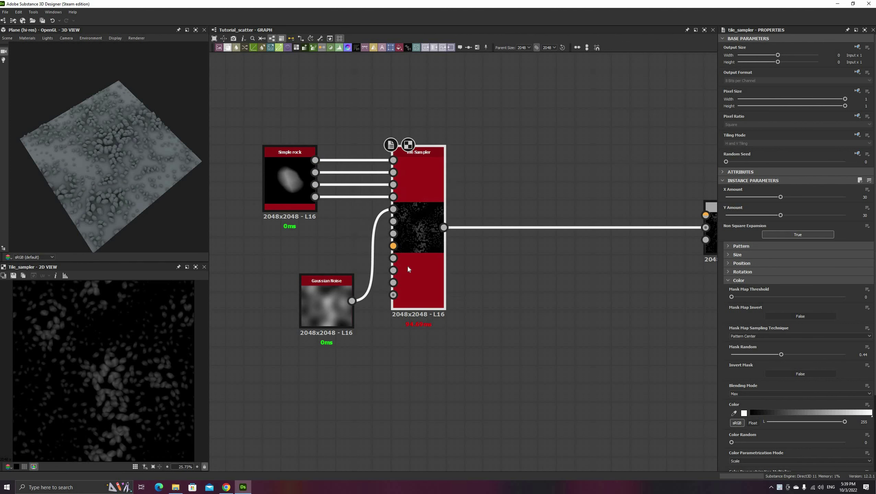
pyautogui.click(762, 162)
pyautogui.click(774, 160)
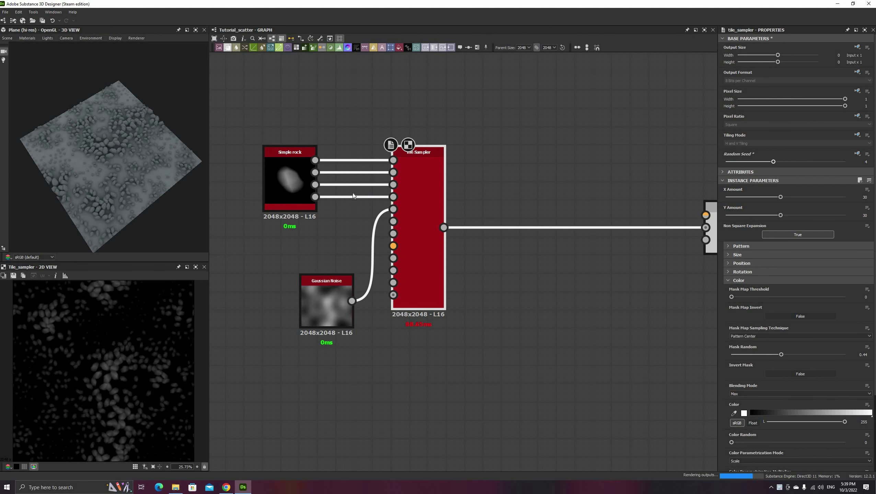
# - Set the Simple rock node's Random Seed to 5 and inspect the rocks in the 3D view
pyautogui.click(292, 194)
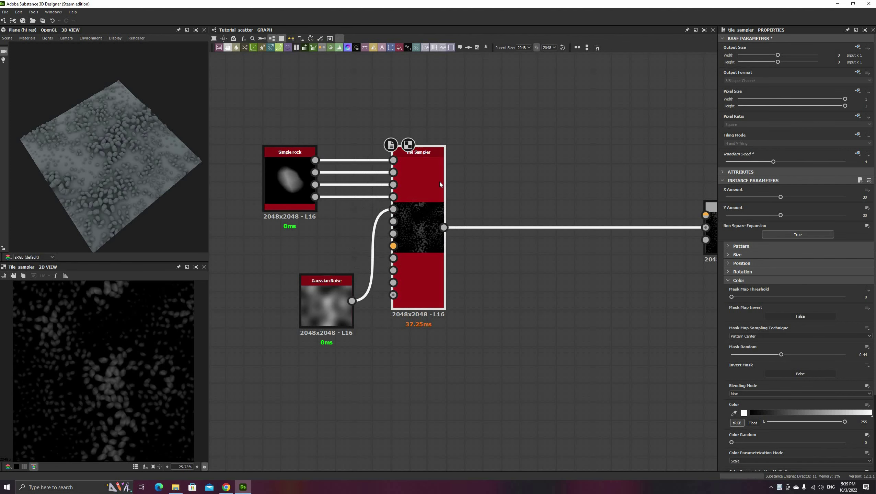
pyautogui.click(785, 162)
pyautogui.scroll(3, 104, 201)
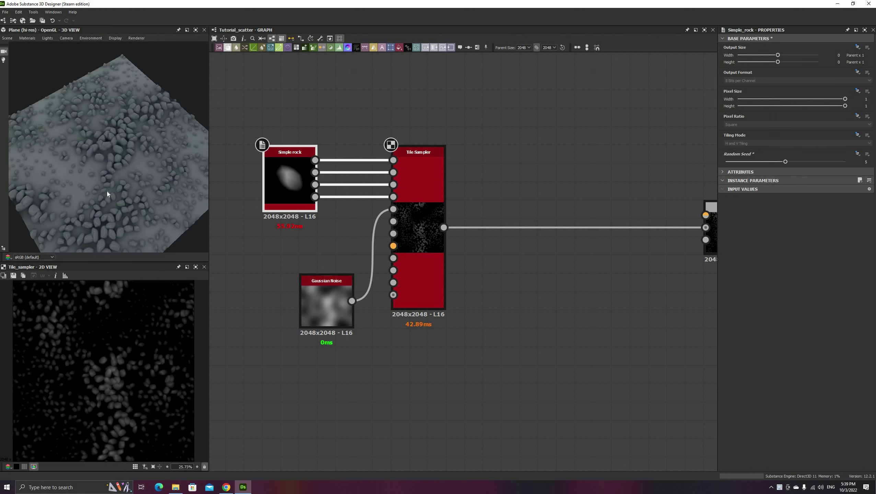
pyautogui.moveTo(107, 192); pyautogui.dragTo(120, 168)
pyautogui.scroll(-1, 278, 297)
# - Add a Shape node below the Gaussian Noise and set its Pattern to Paraboloid
pyautogui.moveTo(251, 358); pyautogui.dragTo(310, 316, button='middle')
pyautogui.scroll(2, 312, 317)
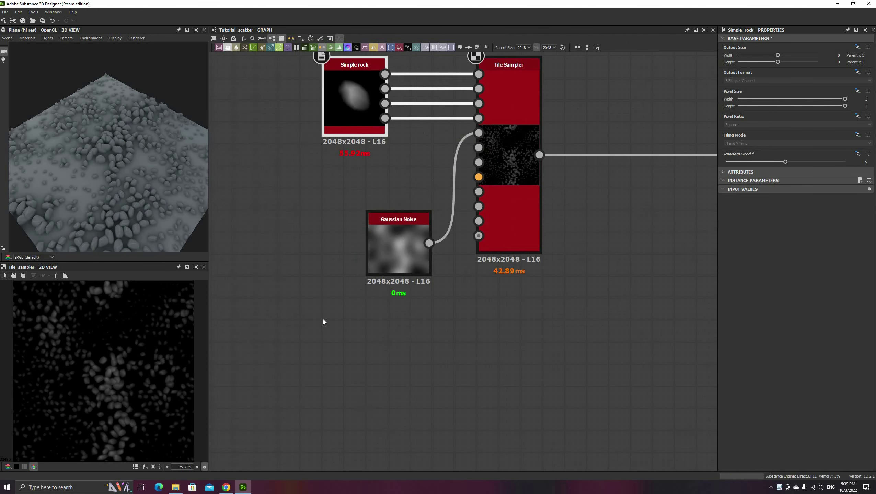
pyautogui.press('space')
pyautogui.write('shape')
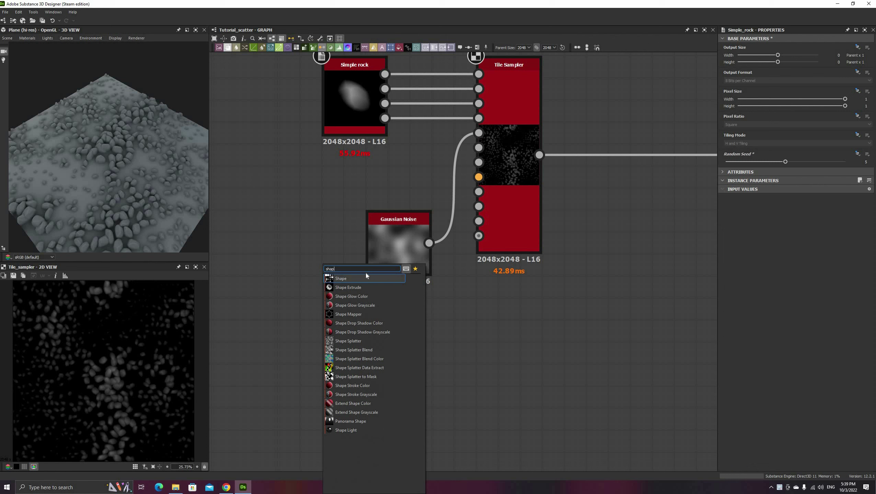
pyautogui.press('Return')
pyautogui.click(750, 217)
pyautogui.click(749, 231)
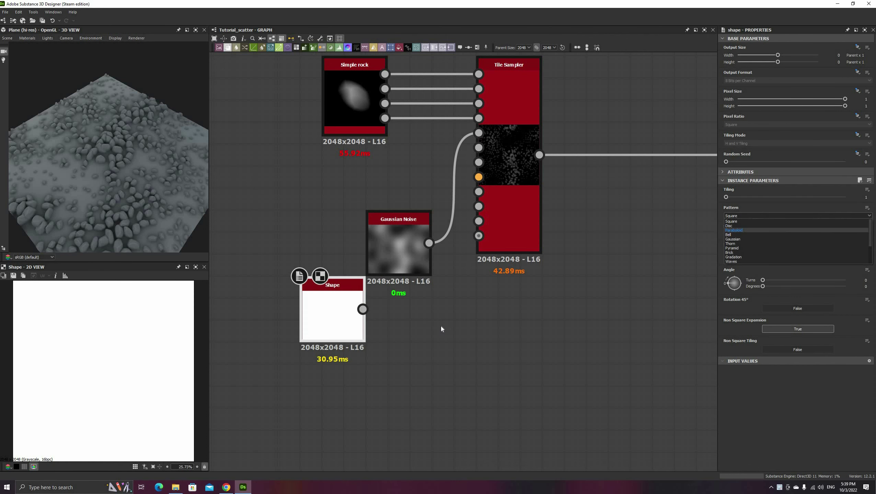
# - Connect the Shape to the Tile Sampler's Scale Map Input in place of the Gaussian Noise and align the two source nodes
pyautogui.scroll(-1, 441, 326)
pyautogui.moveTo(477, 260); pyautogui.dragTo(554, 262, button='middle')
pyautogui.moveTo(483, 260); pyautogui.dragTo(410, 223)
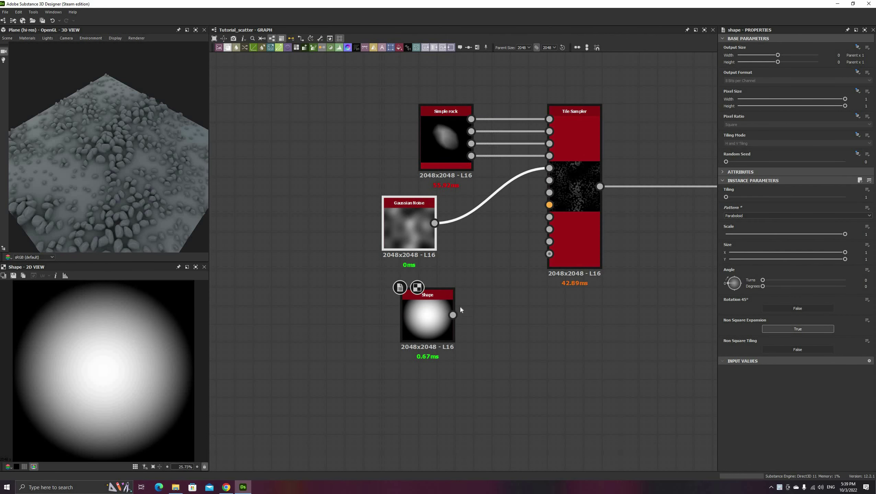
pyautogui.moveTo(453, 315); pyautogui.dragTo(550, 168)
pyautogui.moveTo(429, 327); pyautogui.dragTo(411, 327)
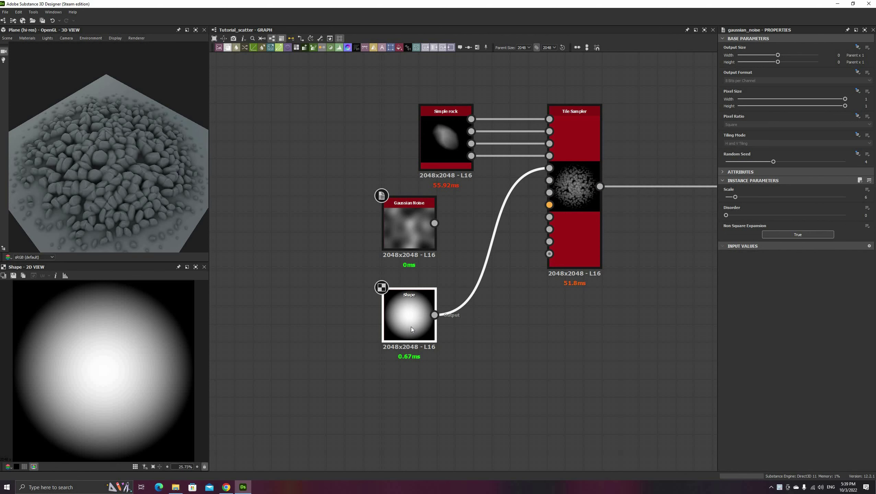
# - Insert a Levels node between the Shape and the Tile Sampler and shift its midtone to darken the paraboloid's falloff
pyautogui.press('space')
pyautogui.write('lle')
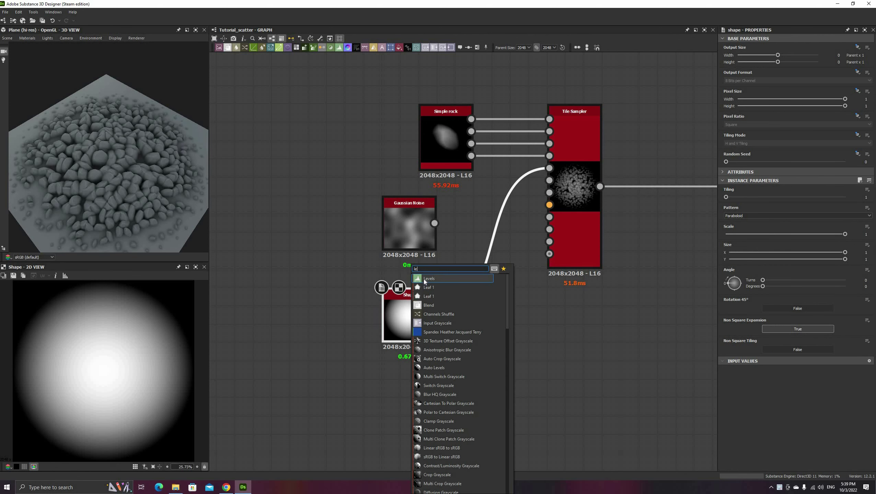
pyautogui.press('Return')
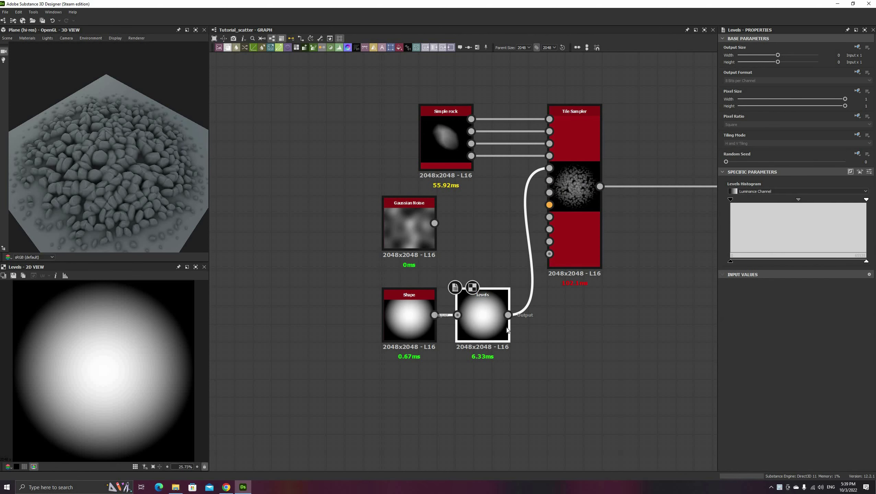
pyautogui.moveTo(811, 200); pyautogui.dragTo(814, 202)
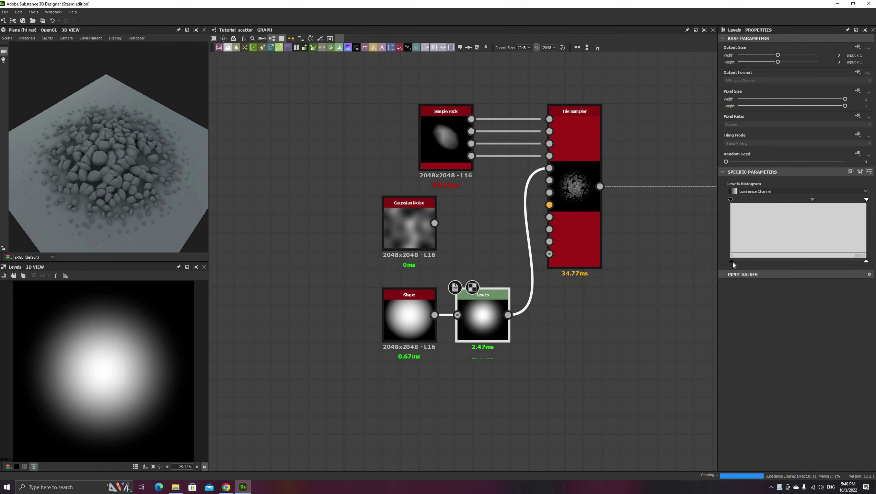
pyautogui.moveTo(49, 201); pyautogui.dragTo(109, 198)
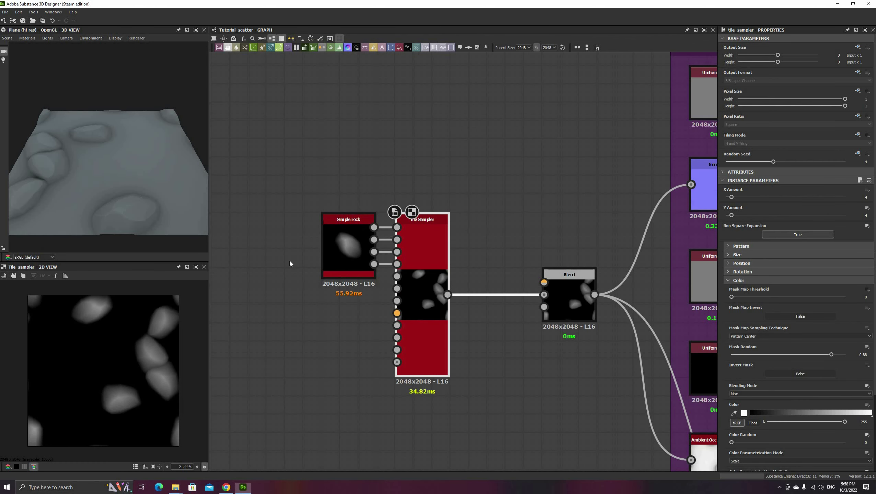
# - Set the Tile Sampler's Color Random to 0.31 and move it with the Simple rock node farther from the Blend node
pyautogui.moveTo(83, 189); pyautogui.dragTo(119, 197)
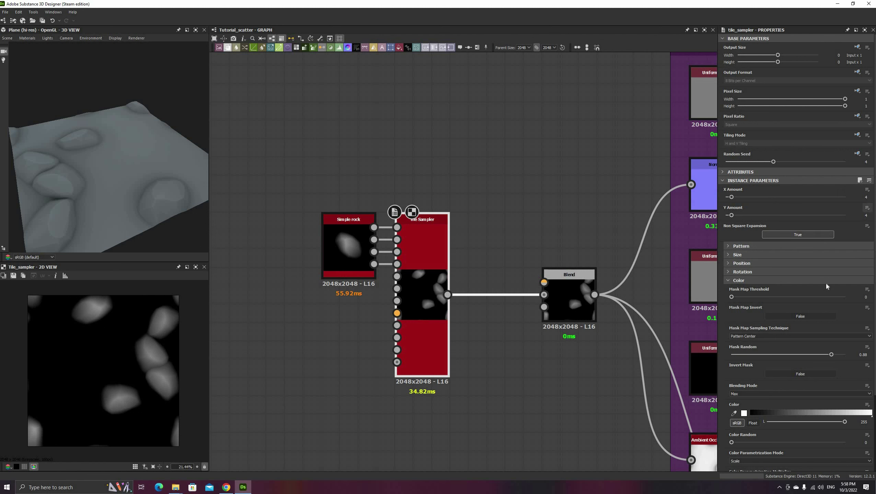
pyautogui.scroll(-3, 761, 243)
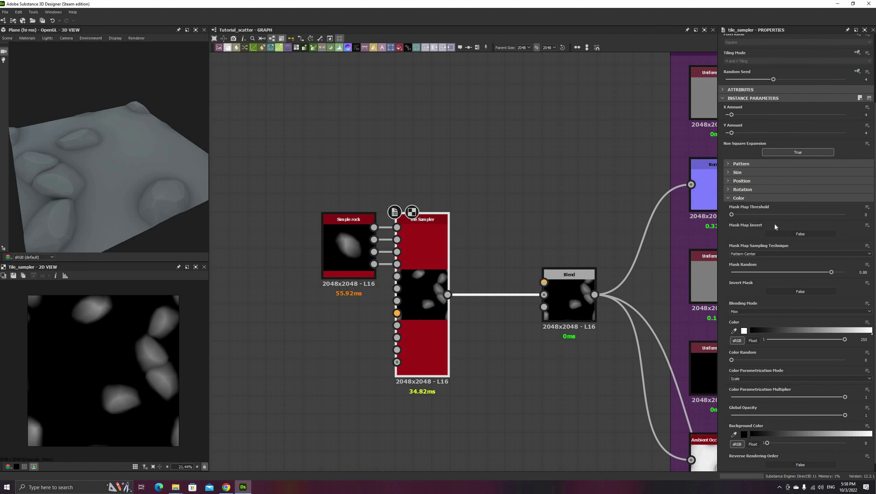
pyautogui.click(760, 173)
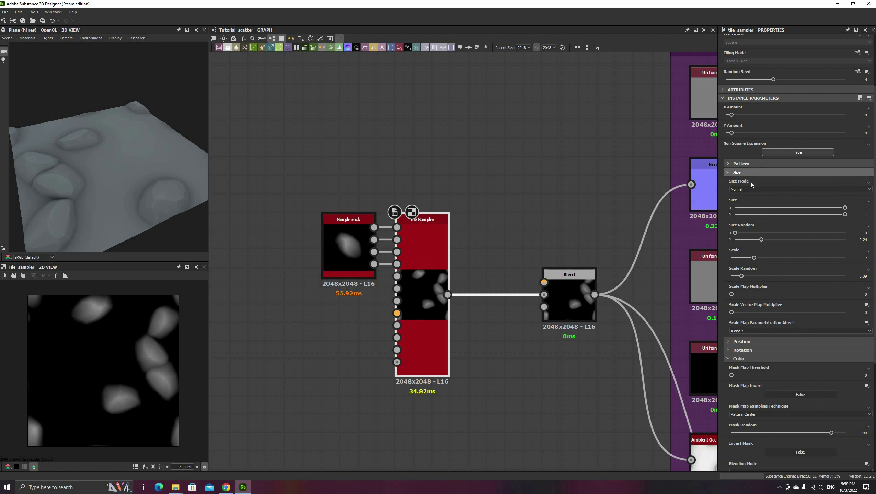
pyautogui.click(759, 172)
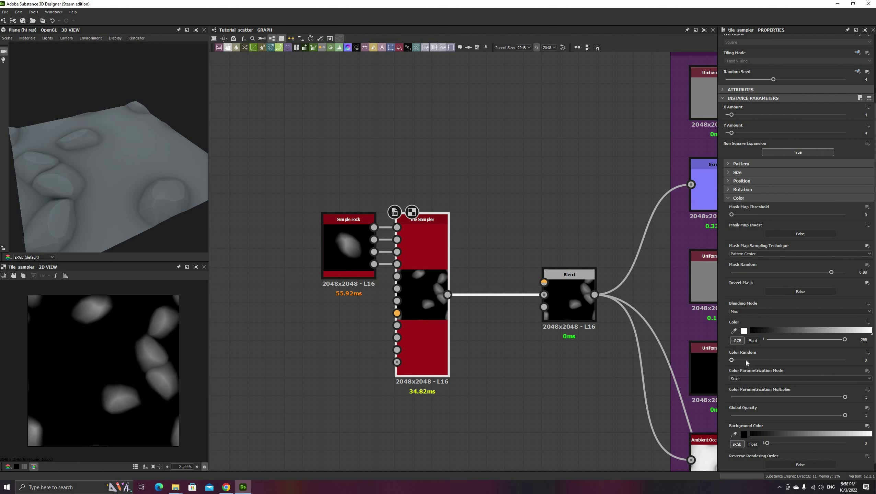
pyautogui.moveTo(746, 363); pyautogui.dragTo(767, 361)
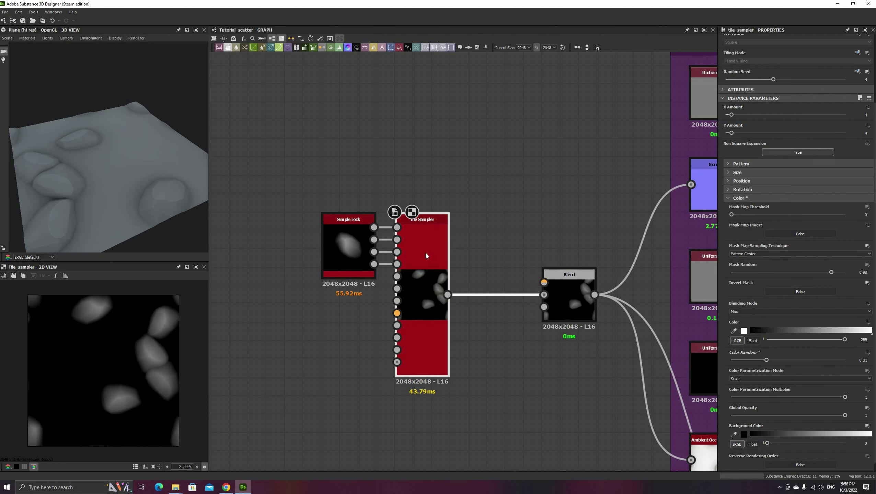
pyautogui.moveTo(437, 332); pyautogui.dragTo(345, 333)
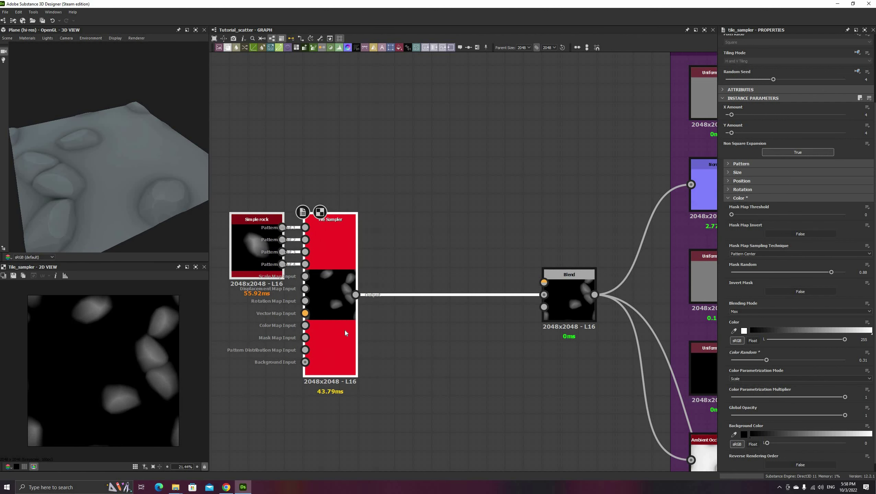
# - Insert an Auto Levels node between the Tile Sampler and the Blend node and place it beside the Blend
pyautogui.click(345, 333)
pyautogui.press('space')
pyautogui.write('auto')
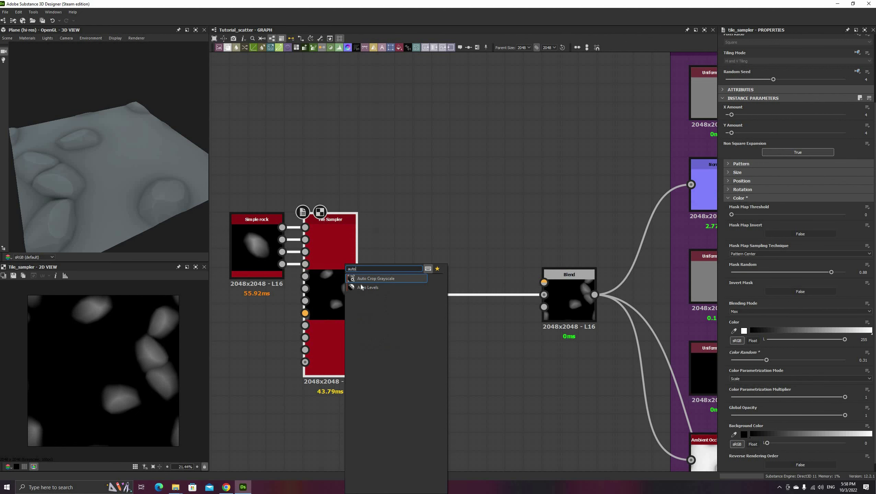
pyautogui.press('Down')
pyautogui.press('Return')
pyautogui.moveTo(428, 306); pyautogui.dragTo(501, 300)
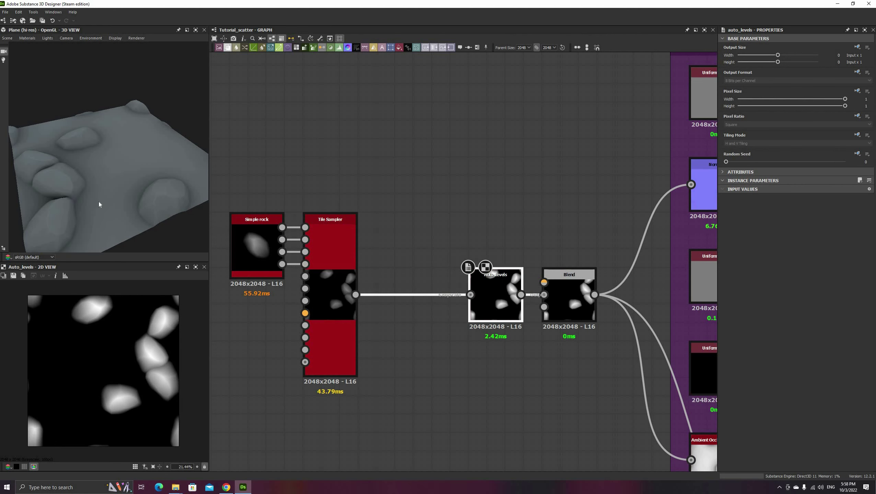
pyautogui.moveTo(101, 181); pyautogui.dragTo(106, 163)
# - Raise the Tile Sampler's Color Random to 0.52
pyautogui.click(334, 282)
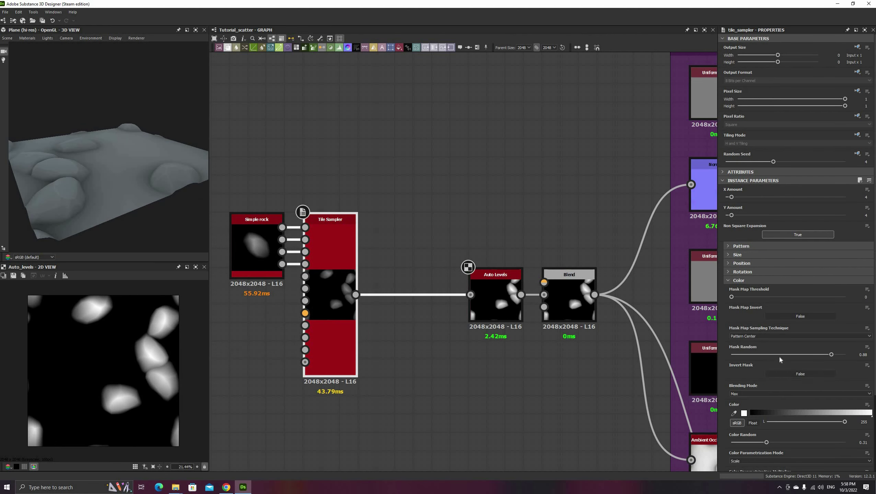
pyautogui.scroll(-2, 769, 377)
pyautogui.moveTo(766, 380); pyautogui.dragTo(790, 380)
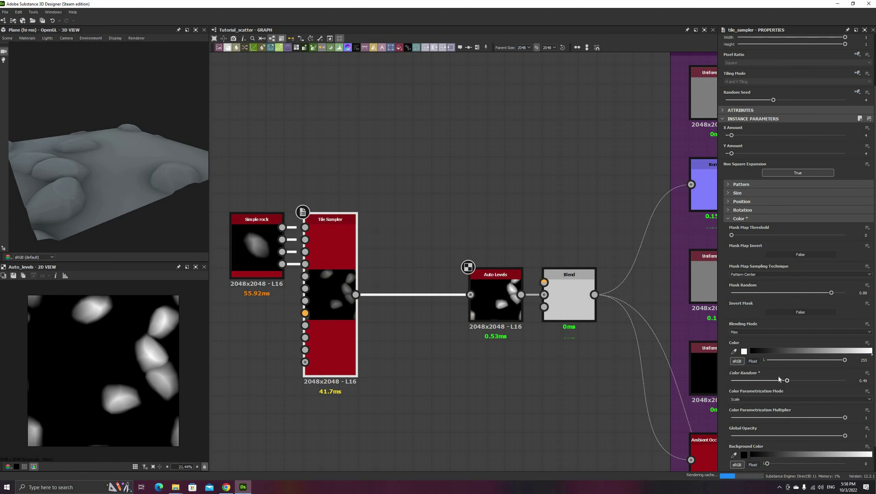
pyautogui.moveTo(148, 179); pyautogui.dragTo(142, 194)
# - Move the Simple rock and Tile Sampler nodes together farther away from Auto Levels to free up graph space
pyautogui.scroll(-1, 374, 207)
pyautogui.moveTo(376, 211); pyautogui.dragTo(526, 225, button='middle')
pyautogui.scroll(-1, 526, 225)
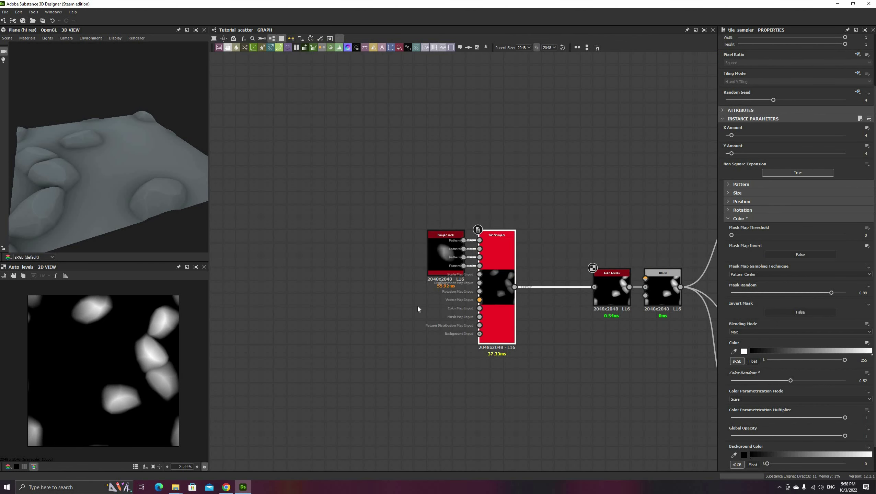
pyautogui.moveTo(405, 312); pyautogui.dragTo(494, 249)
pyautogui.moveTo(498, 289); pyautogui.dragTo(358, 289)
pyautogui.moveTo(428, 231); pyautogui.dragTo(471, 260, button='middle')
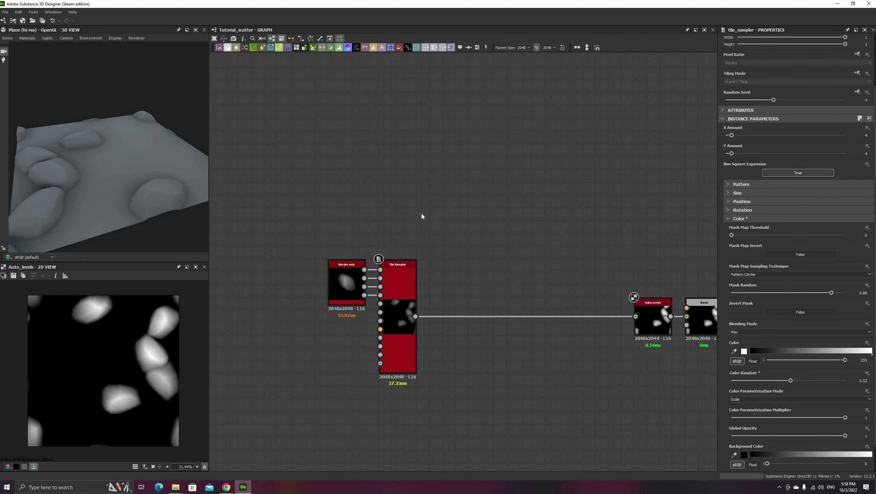
# - Duplicate the Simple rock and Tile Sampler pair, place the copy above the link, and shift the original pair farther from Auto Levels
pyautogui.scroll(1, 424, 218)
pyautogui.moveTo(424, 218); pyautogui.dragTo(318, 294)
pyautogui.hotkey('ctrl', 'd')
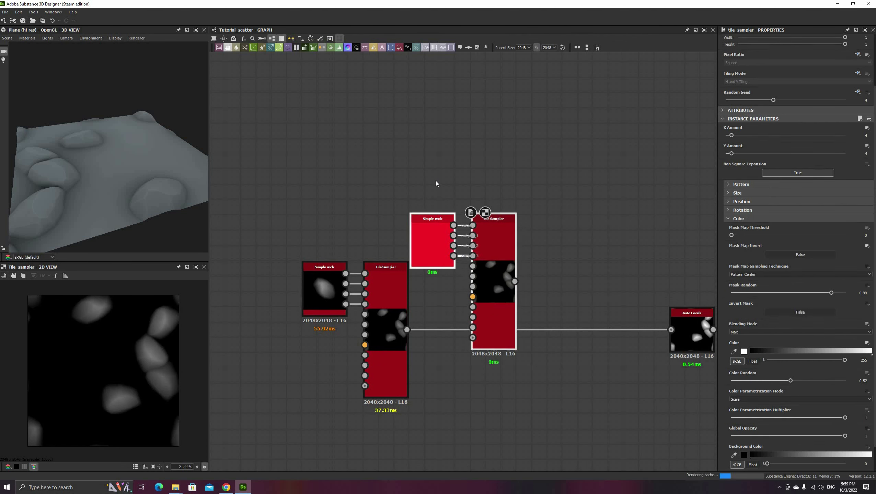
pyautogui.moveTo(496, 213); pyautogui.dragTo(527, 157)
pyautogui.moveTo(379, 348); pyautogui.dragTo(302, 347)
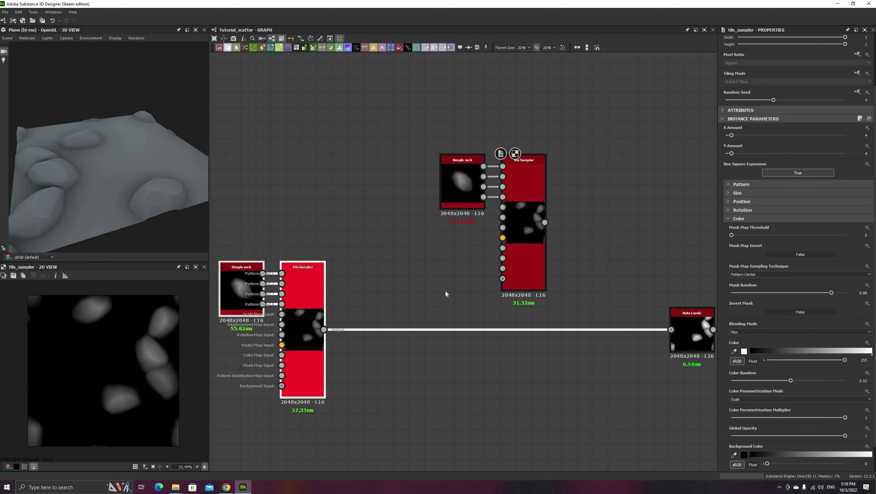
# - Insert a Blend node before Auto Levels, feed the duplicated Tile Sampler into its foreground input, and change its blending mode
pyautogui.click(533, 252)
pyautogui.moveTo(530, 264); pyautogui.dragTo(486, 216, button='middle')
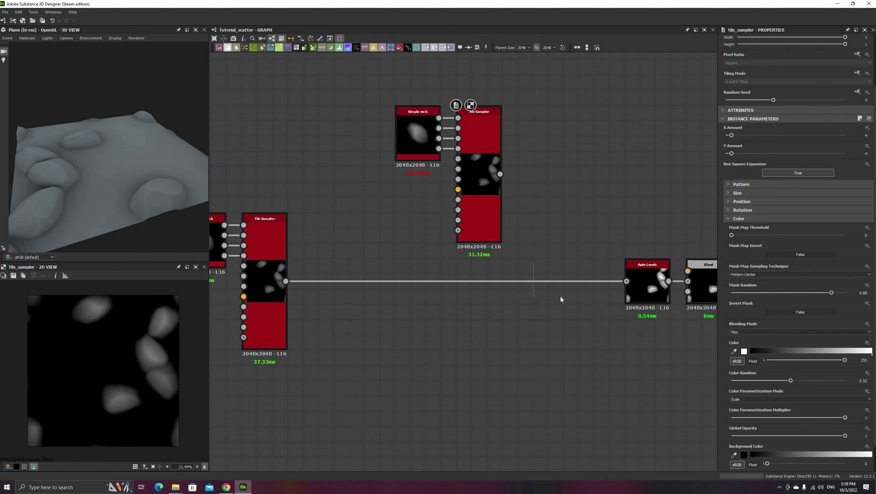
pyautogui.click(537, 282)
pyautogui.press('space')
pyautogui.click(563, 288)
pyautogui.moveTo(500, 174)
pyautogui.mouseDown()
pyautogui.moveTo(435, 271)
pyautogui.moveTo(586, 287)
pyautogui.mouseUp()
pyautogui.click(796, 207)
pyautogui.click(737, 221)
# - Change the duplicated Simple rock's Random Seed and set the duplicated Tile Sampler's Random Seed to 8
pyautogui.click(416, 142)
pyautogui.moveTo(785, 162); pyautogui.dragTo(821, 162)
pyautogui.click(479, 146)
pyautogui.click(821, 162)
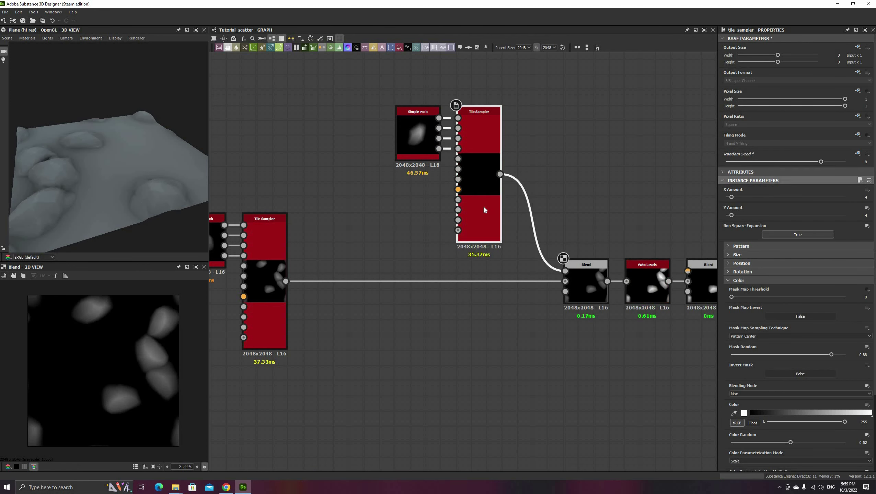
# - Preview the duplicated Tile Sampler and set its X Amount and Y Amount to 30
pyautogui.doubleClick(484, 209)
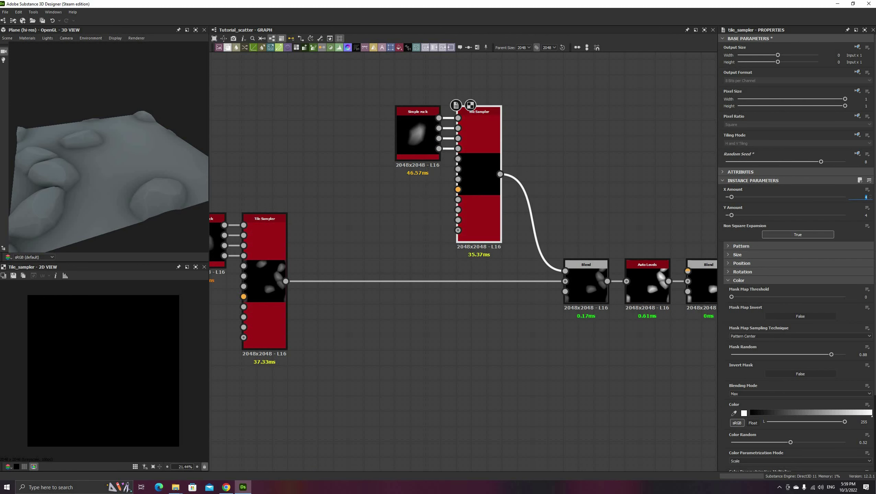
pyautogui.write('30')
pyautogui.press('Tab')
pyautogui.write('30')
pyautogui.press('Return')
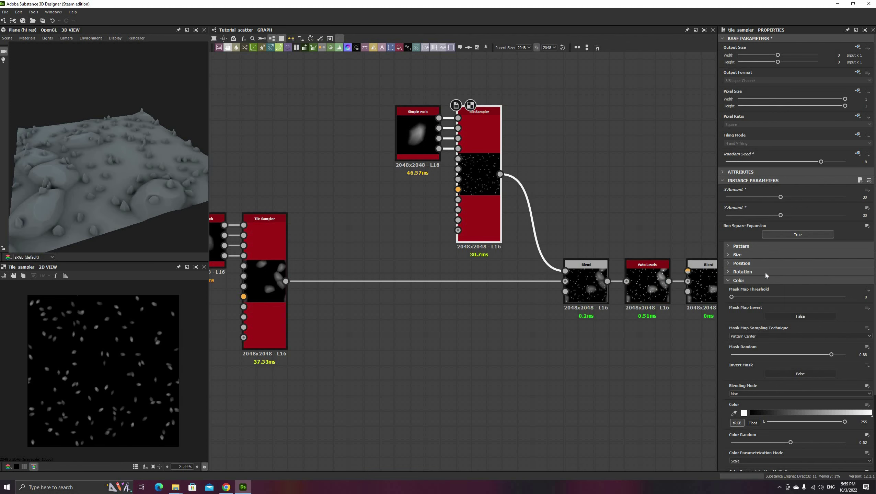
# - Set the duplicated Tile Sampler's Scale to 6
pyautogui.click(737, 255)
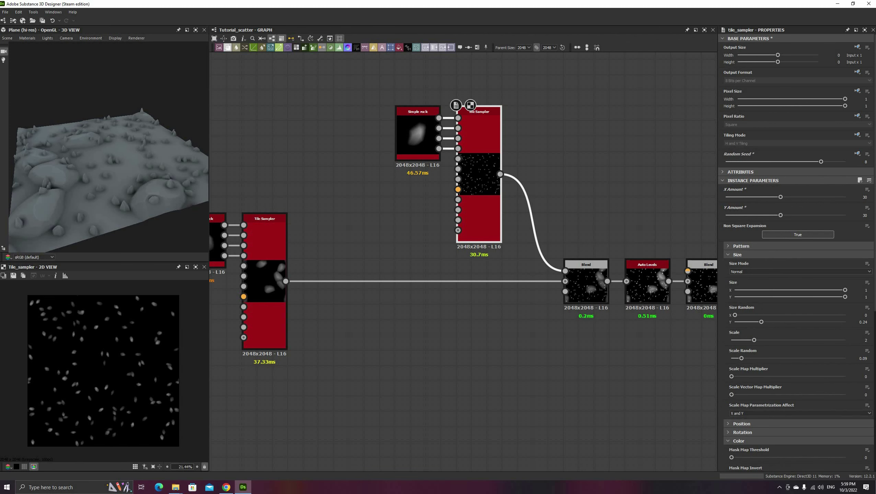
pyautogui.write('6')
pyautogui.press('Return')
pyautogui.click(747, 255)
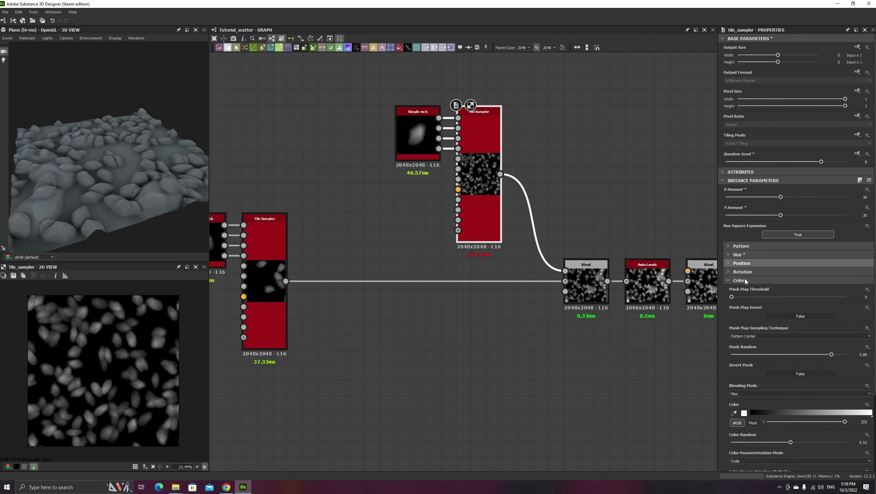
# - Lower the duplicated Tile Sampler's Mask Random to 0.29 and inspect the denser small rocks in 3D
pyautogui.click(755, 281)
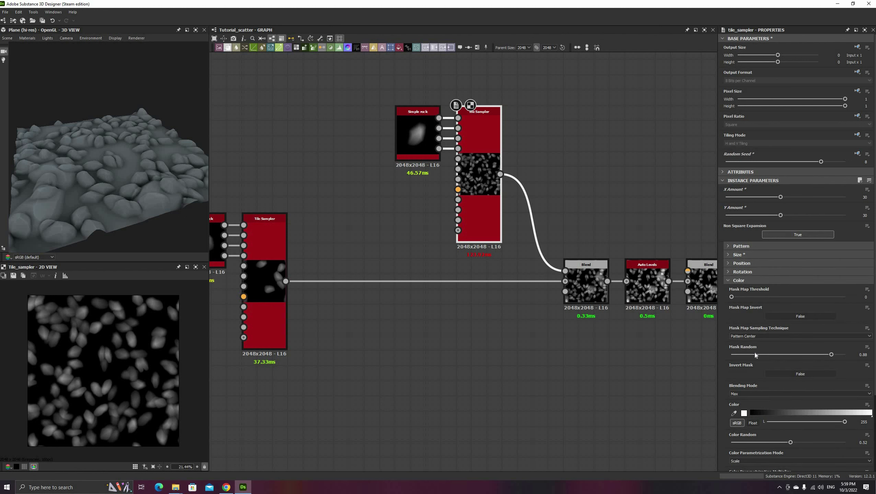
pyautogui.moveTo(755, 356); pyautogui.dragTo(764, 355)
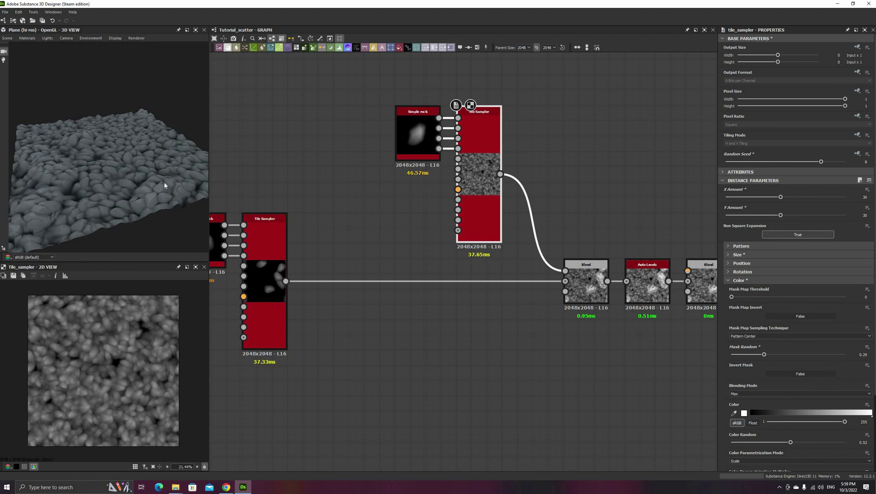
pyautogui.moveTo(143, 186); pyautogui.dragTo(131, 204)
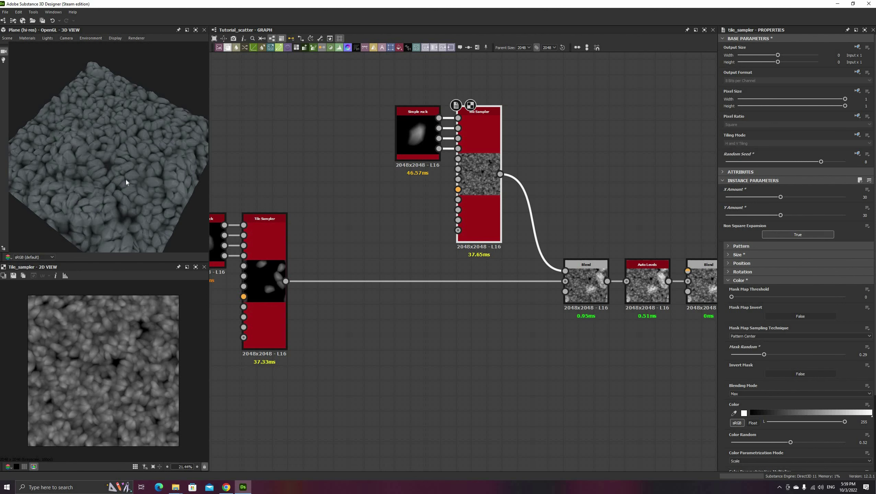
pyautogui.moveTo(151, 131); pyautogui.dragTo(141, 173)
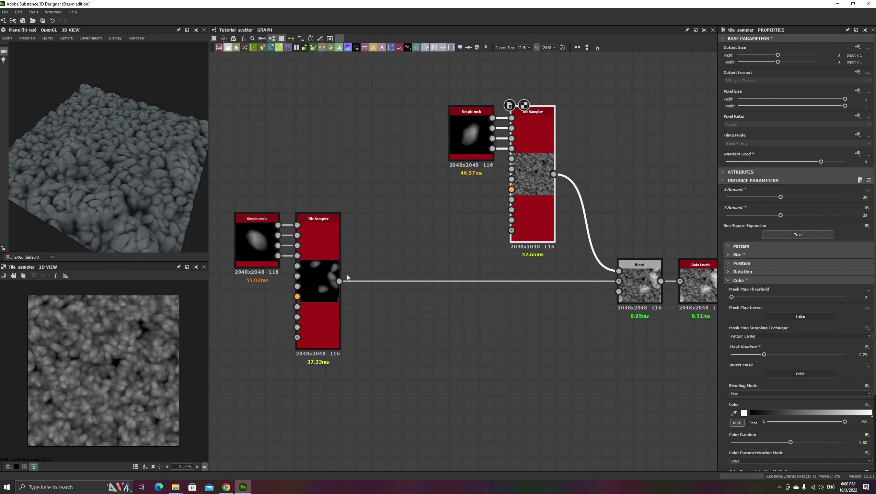
# - Add a Histogram Scan fed by the original Tile Sampler and set its Position and Contrast to 1
pyautogui.moveTo(339, 282); pyautogui.dragTo(383, 240)
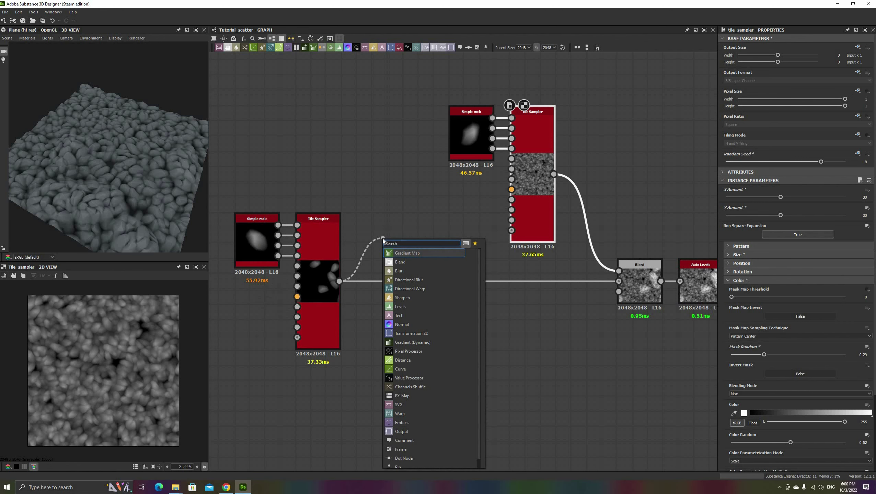
pyautogui.write('his')
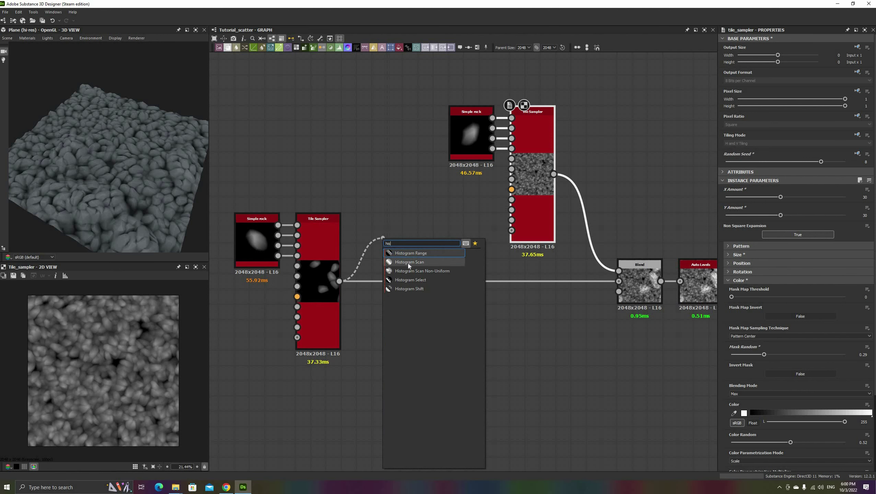
pyautogui.click(407, 264)
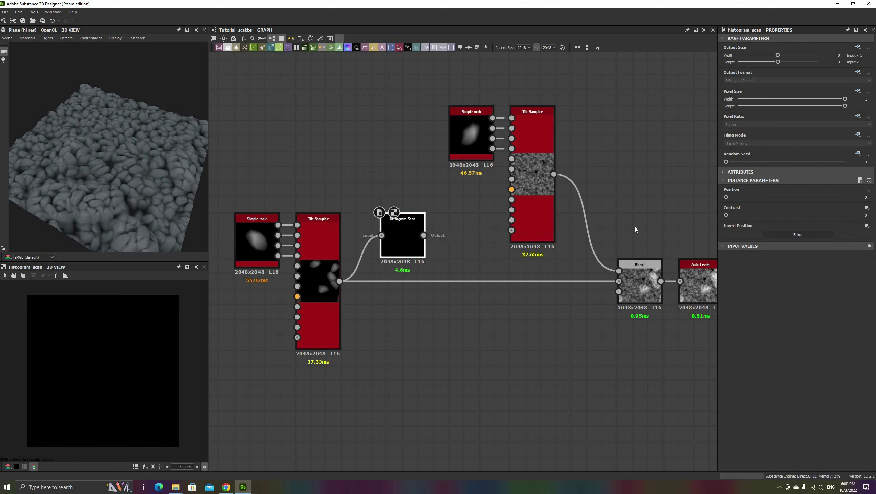
pyautogui.moveTo(381, 219); pyautogui.dragTo(358, 219)
pyautogui.moveTo(727, 198); pyautogui.dragTo(855, 202)
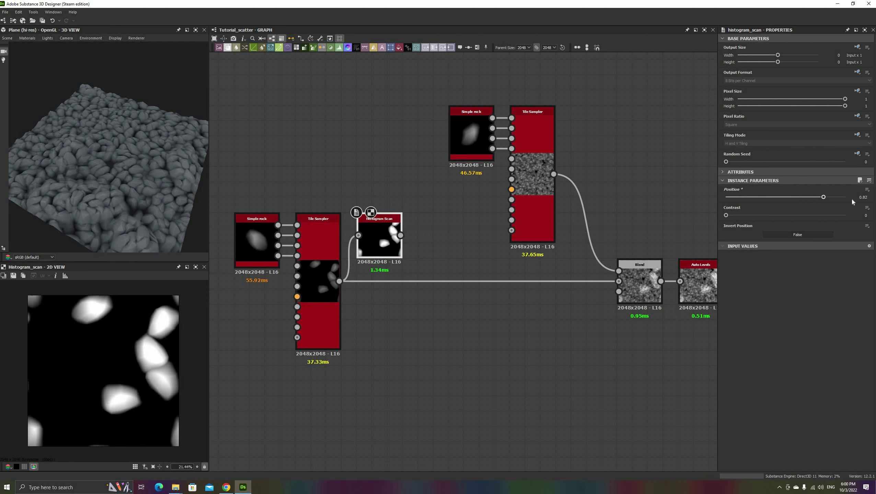
pyautogui.moveTo(794, 198); pyautogui.dragTo(790, 197)
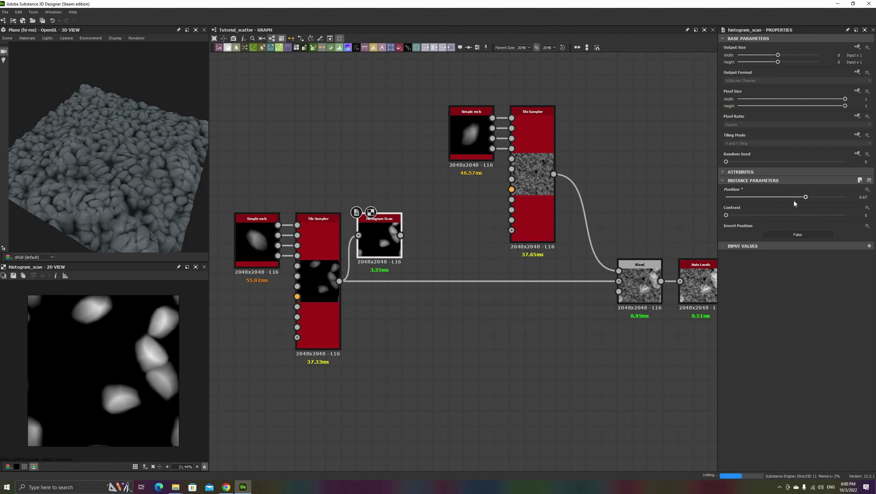
pyautogui.moveTo(727, 215); pyautogui.dragTo(857, 200)
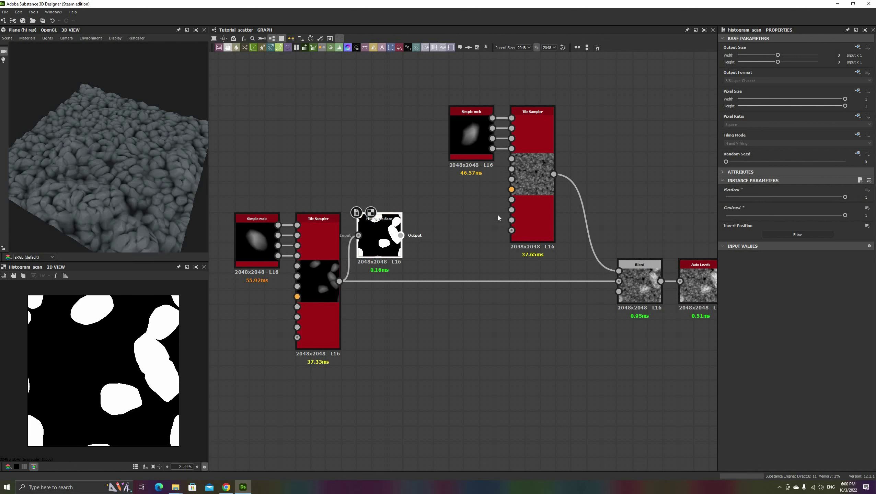
# - Connect the Histogram Scan to the second Tile Sampler's Mask Map Input, with Mask Map Threshold 0.65 and Mask Map Invert True
pyautogui.moveTo(401, 235); pyautogui.dragTo(531, 214)
pyautogui.click(532, 214)
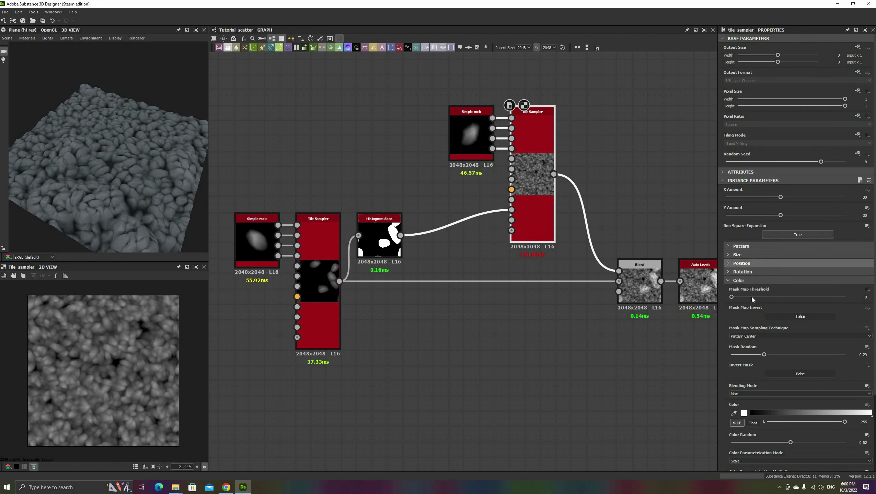
pyautogui.click(806, 298)
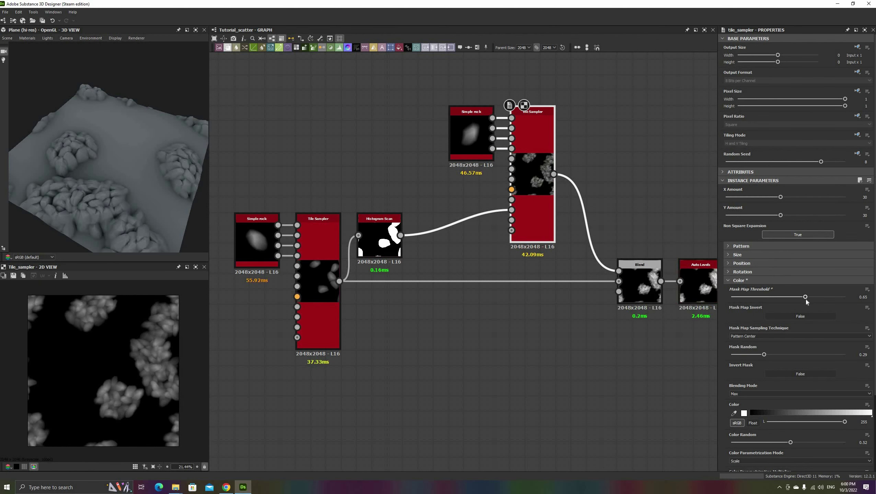
pyautogui.click(795, 316)
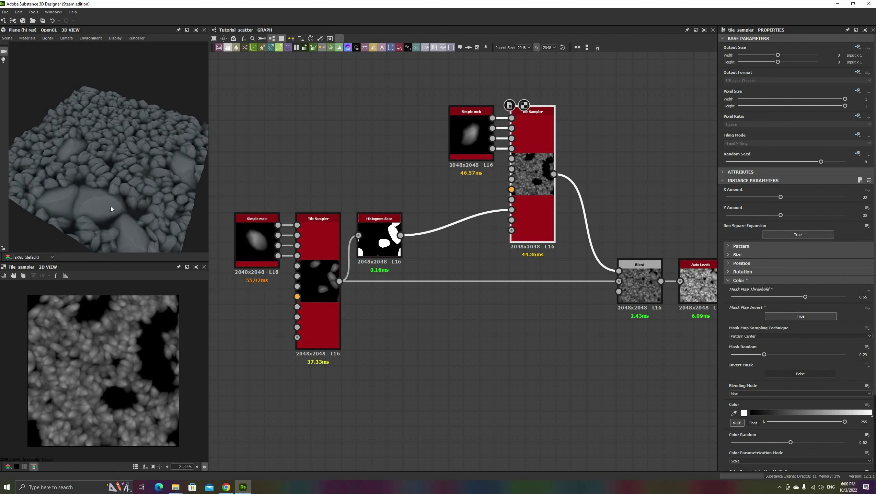
pyautogui.moveTo(114, 203); pyautogui.dragTo(81, 160)
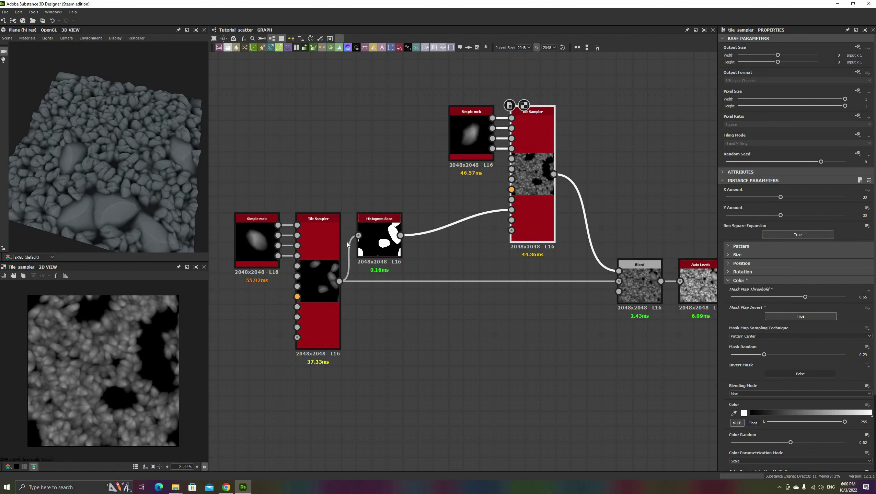
# - Set the Mask Map Sampling Technique to Pattern Bounding Box (slower) and lower the Histogram Scan's Position to 0.88
pyautogui.click(749, 336)
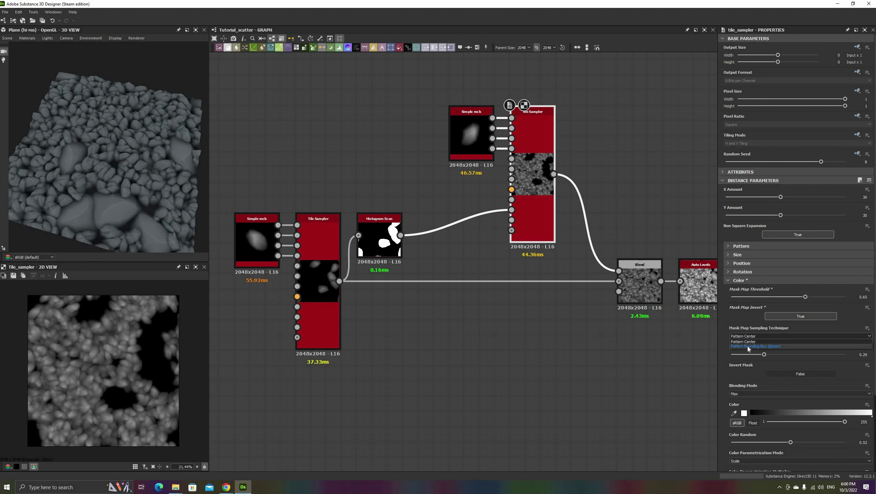
pyautogui.click(748, 346)
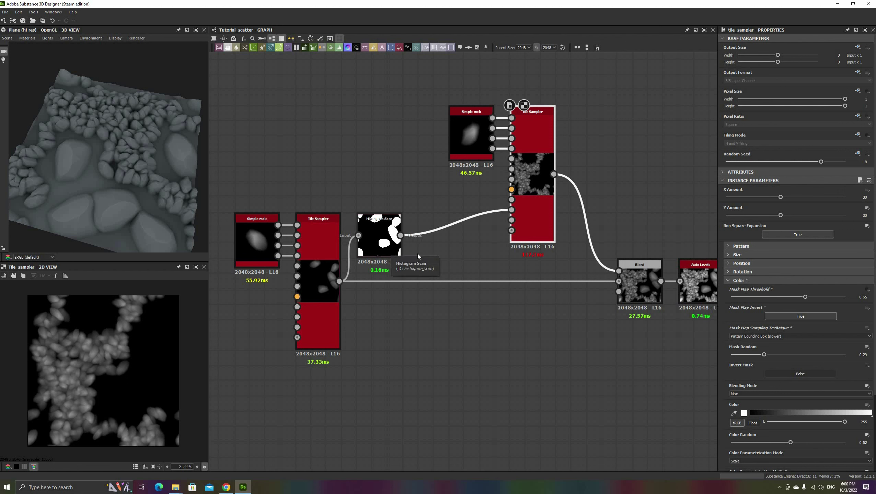
pyautogui.click(391, 253)
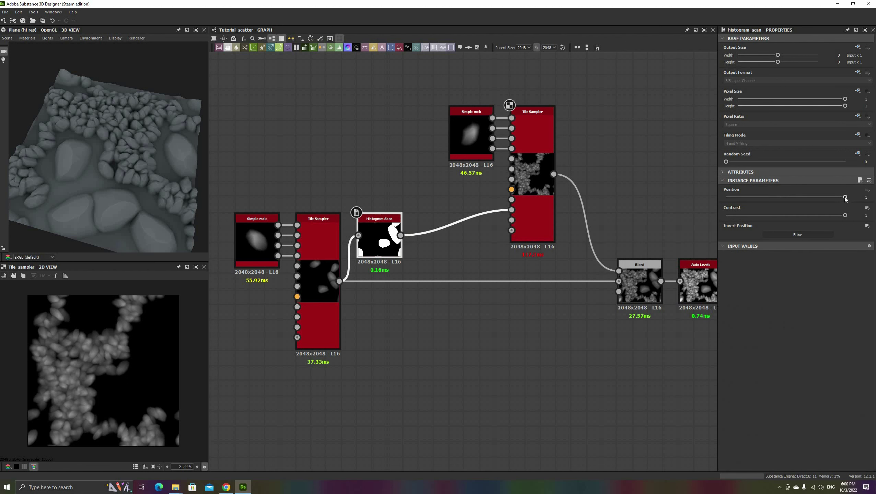
pyautogui.moveTo(842, 198)
pyautogui.mouseDown()
pyautogui.moveTo(824, 197)
pyautogui.moveTo(835, 198)
pyautogui.mouseUp()
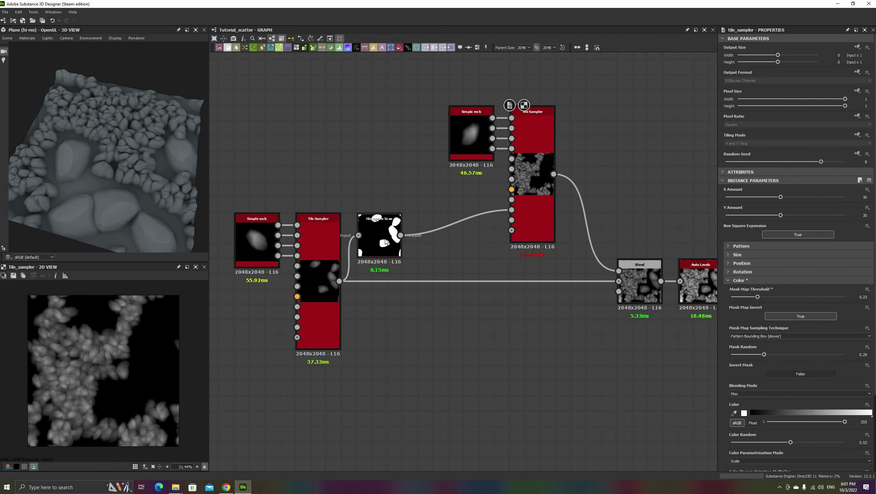
# - Insert an Ambient Occlusion (HBAO) node between the Histogram Scan and the Tile Sampler's mask input
pyautogui.click(385, 239)
pyautogui.press('space')
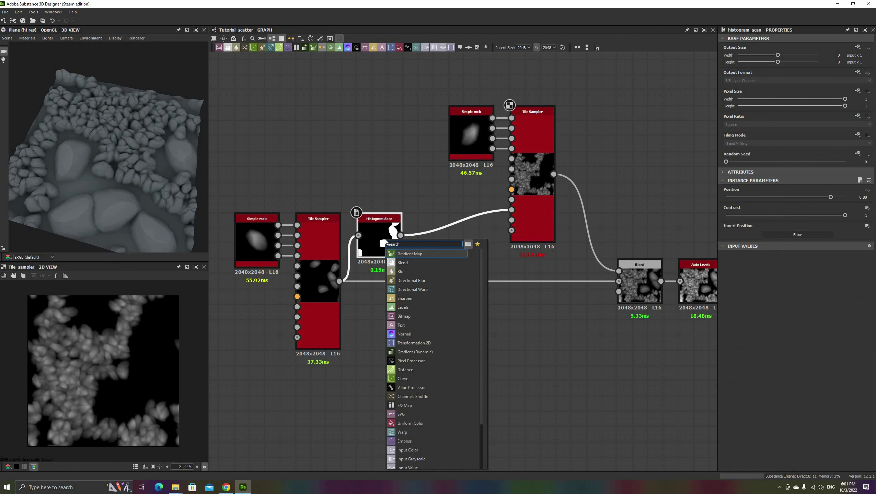
pyautogui.write('ambie')
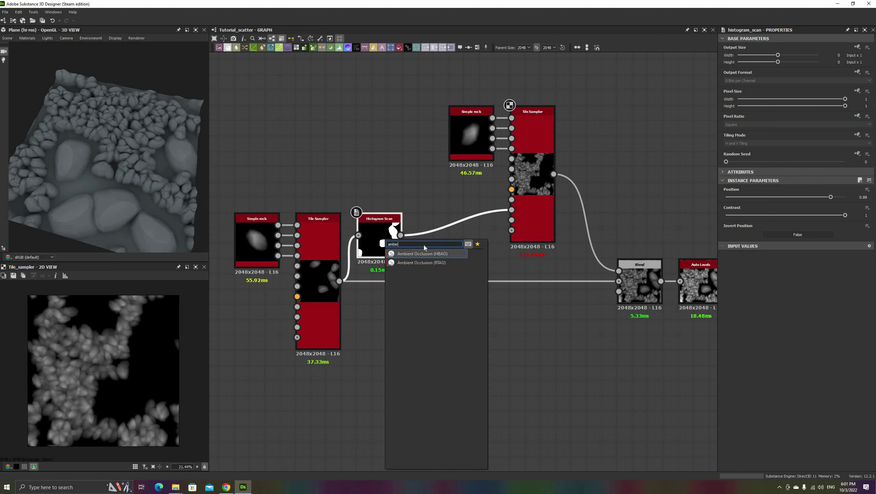
pyautogui.click(410, 254)
pyautogui.scroll(5, 145, 352)
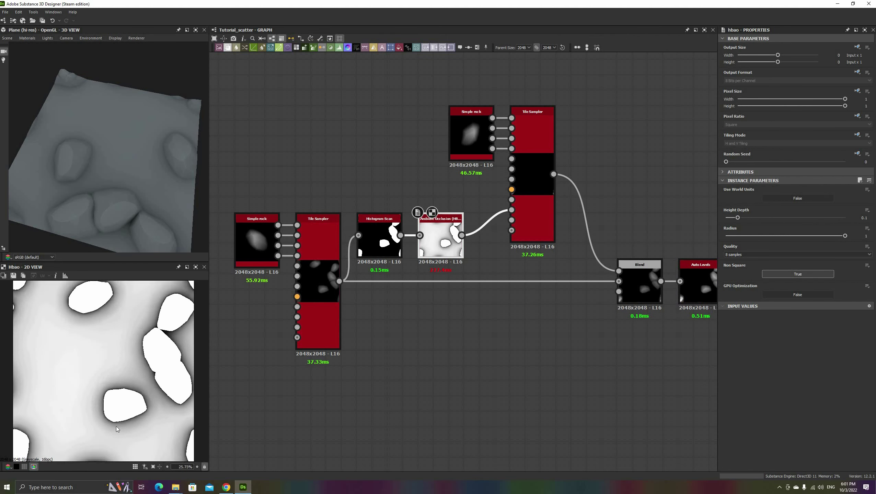
# - Feed the Histogram Scan directly into the second Tile Sampler's mask input and connect the Ambient Occlusion output to its Scale Map Input
pyautogui.scroll(-5, 145, 367)
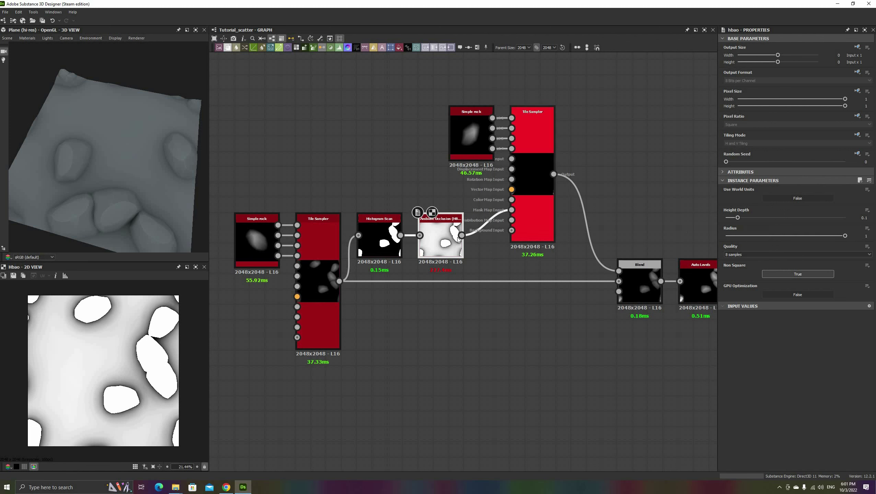
pyautogui.click(532, 214)
pyautogui.moveTo(442, 214); pyautogui.dragTo(441, 183)
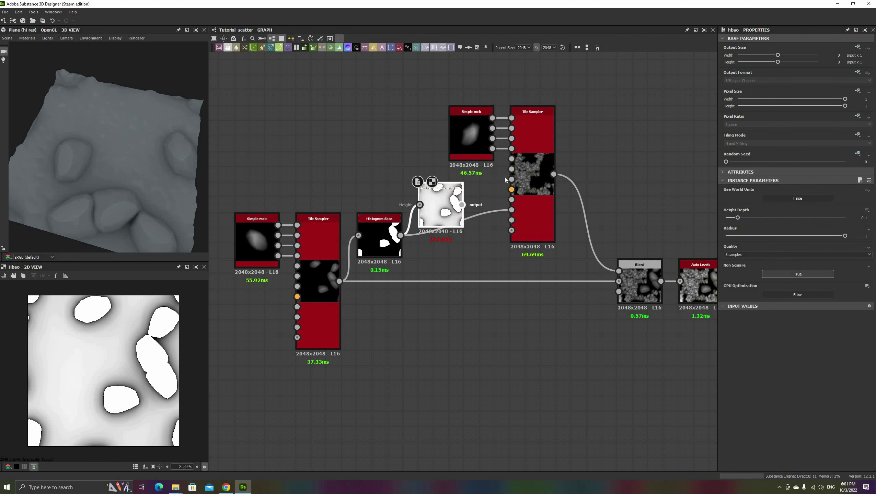
pyautogui.moveTo(460, 138); pyautogui.dragTo(367, 141)
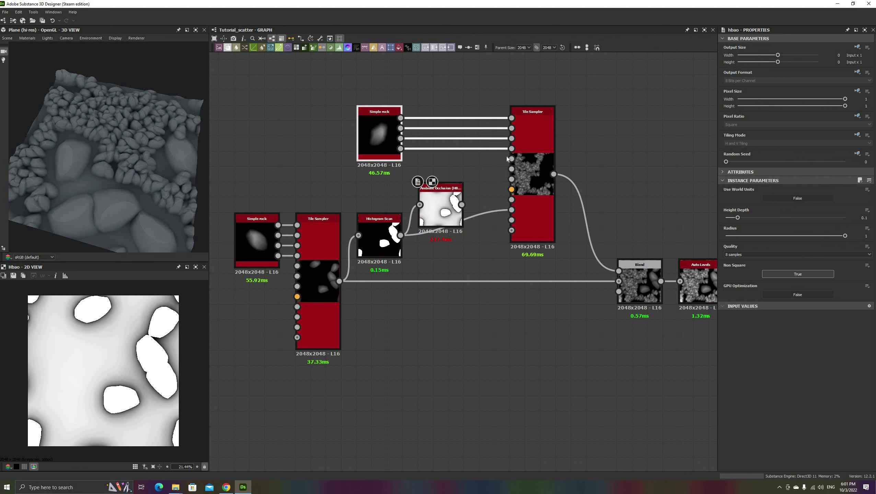
pyautogui.moveTo(462, 205); pyautogui.dragTo(512, 159)
# - Set the second Tile Sampler's Scale Map Multiplier to 1 and the Ambient Occlusion's Height Depth to 0.82
pyautogui.click(533, 175)
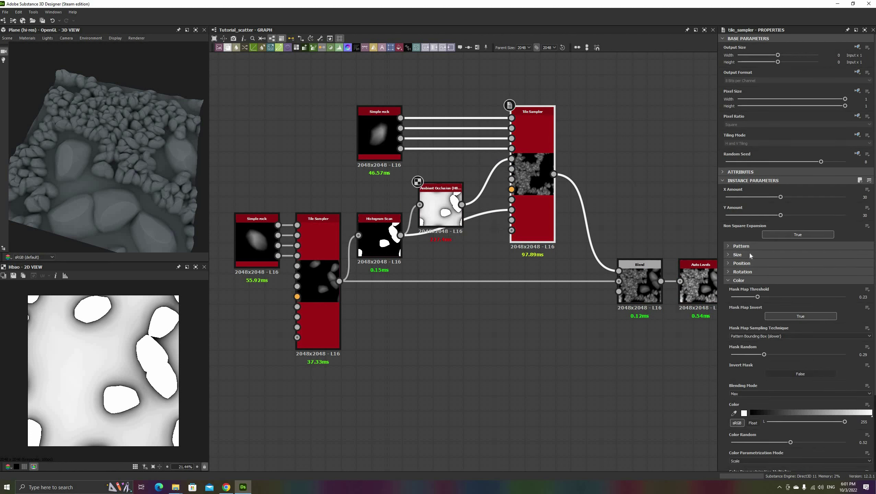
pyautogui.click(753, 255)
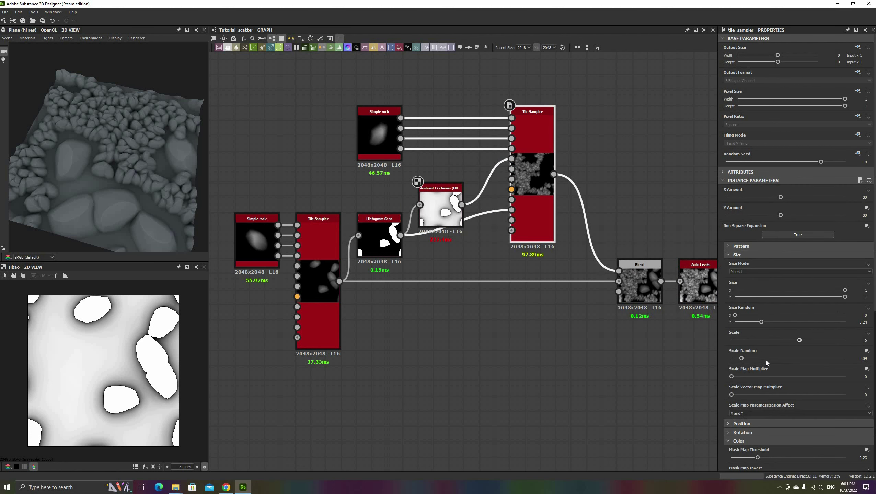
pyautogui.click(844, 377)
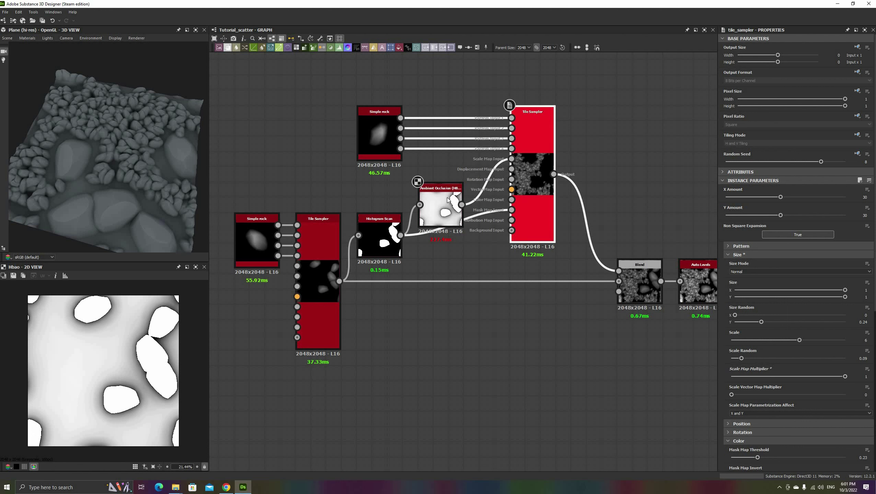
pyautogui.click(448, 200)
pyautogui.moveTo(754, 220); pyautogui.dragTo(839, 228)
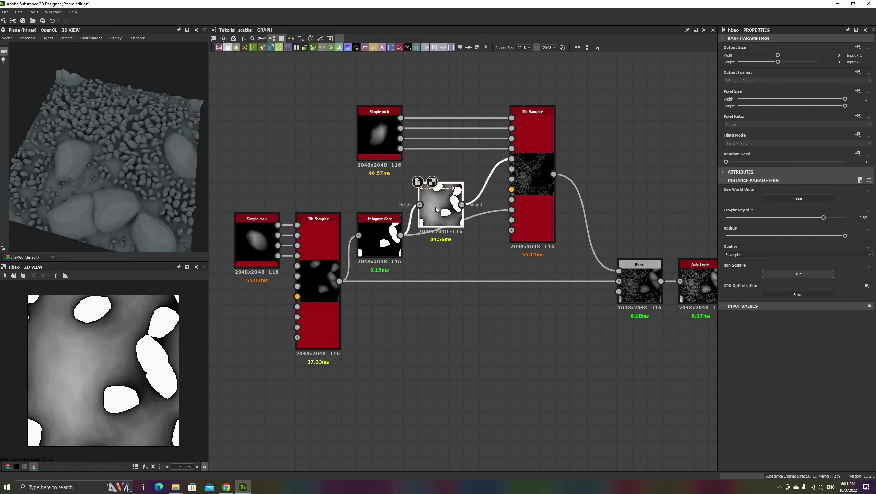
# - Insert an Invert Grayscale node between the Ambient Occlusion node and the second Tile Sampler's Scale Map Input
pyautogui.moveTo(542, 167); pyautogui.dragTo(573, 169)
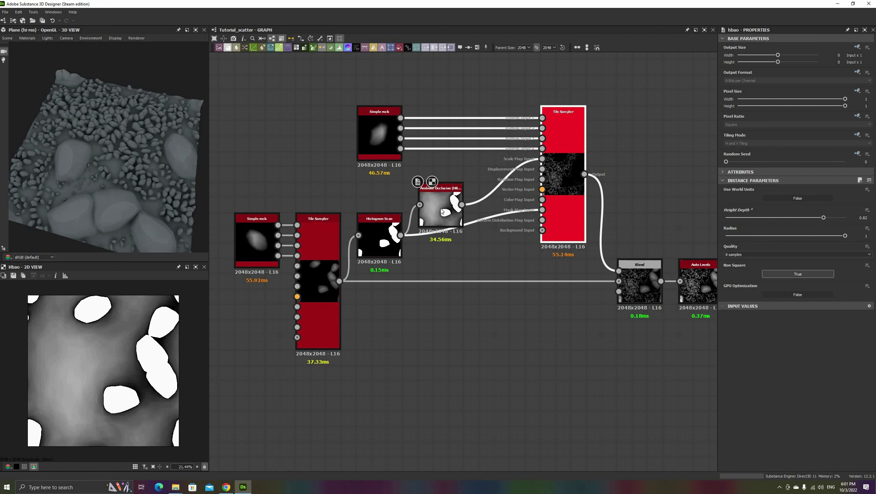
pyautogui.click(440, 209)
pyautogui.press('space')
pyautogui.write('inve')
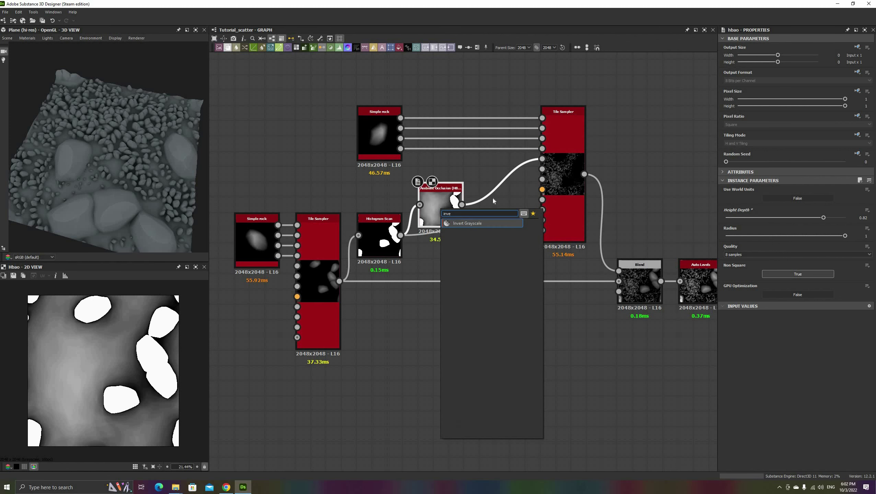
pyautogui.press('Return')
pyautogui.moveTo(488, 211); pyautogui.dragTo(502, 209)
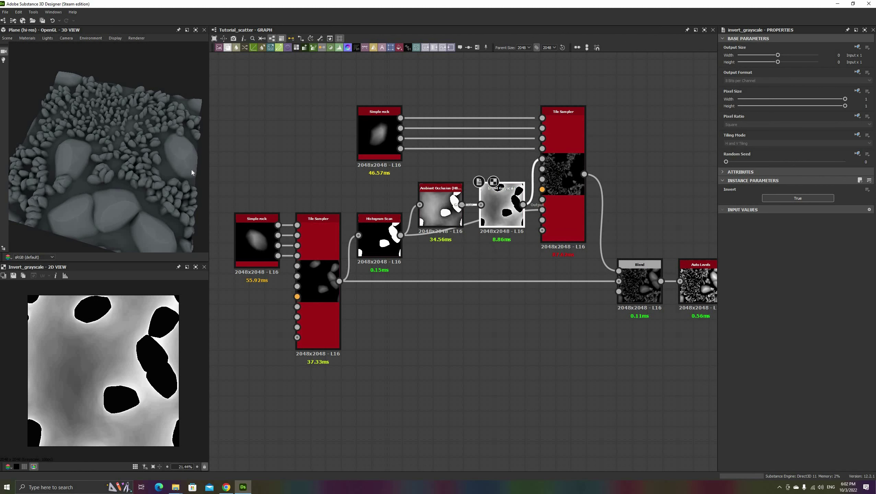
pyautogui.click(557, 189)
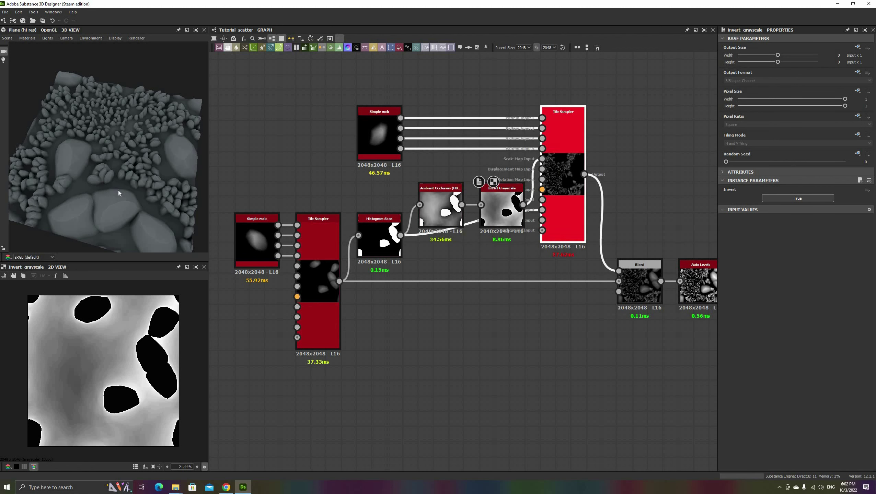
# - Reduce the Ambient Occlusion node's Height Depth to 0.26 and its Radius to 0.24
pyautogui.moveTo(123, 198); pyautogui.dragTo(147, 208)
pyautogui.click(441, 207)
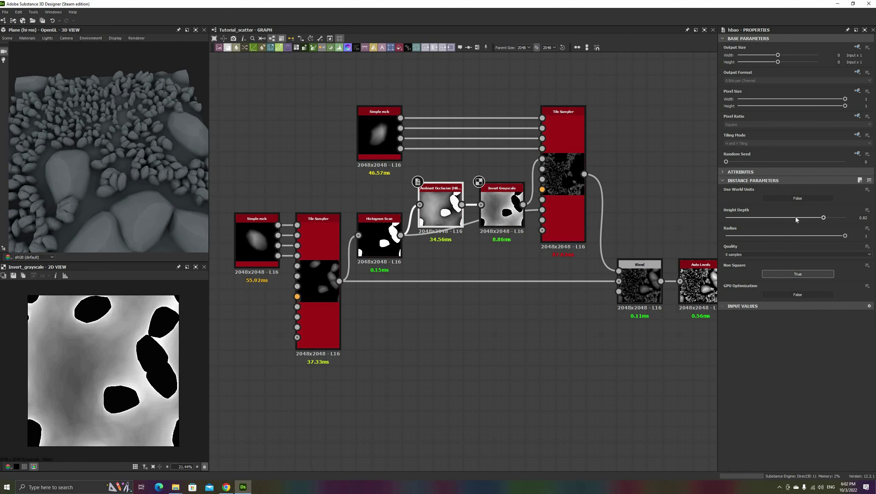
pyautogui.moveTo(796, 219); pyautogui.dragTo(756, 218)
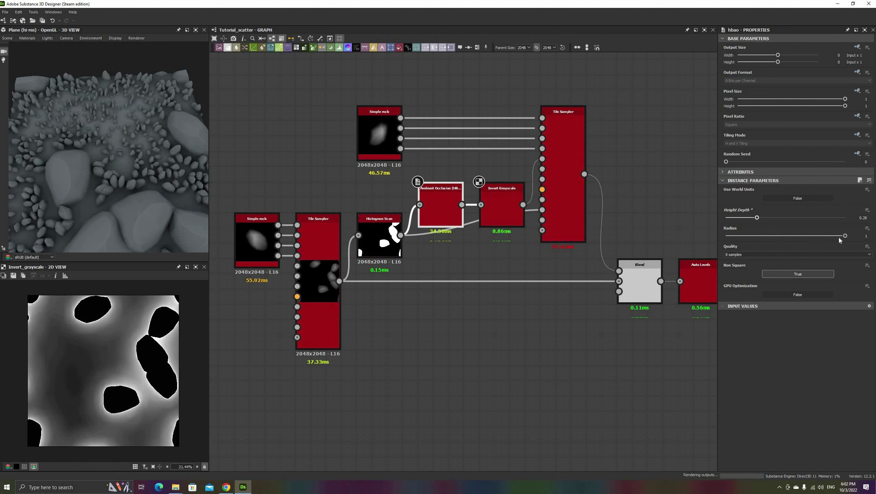
pyautogui.moveTo(839, 240); pyautogui.dragTo(680, 248)
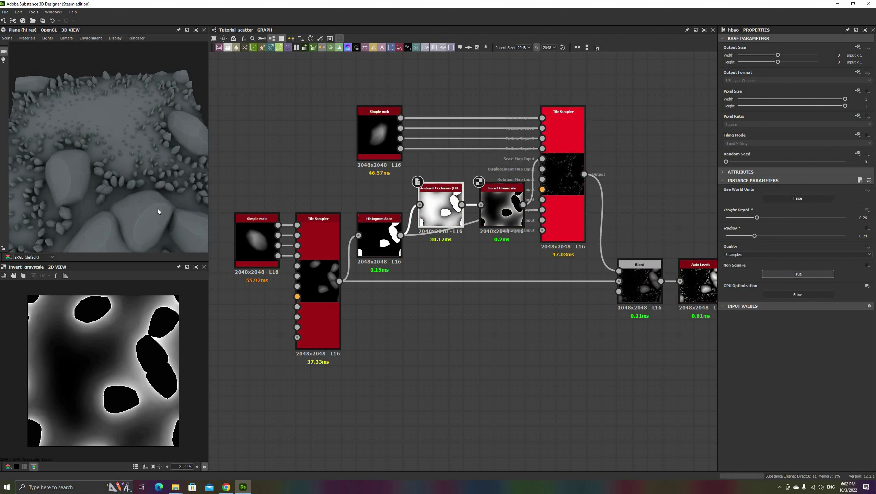
pyautogui.moveTo(122, 196); pyautogui.dragTo(586, 199)
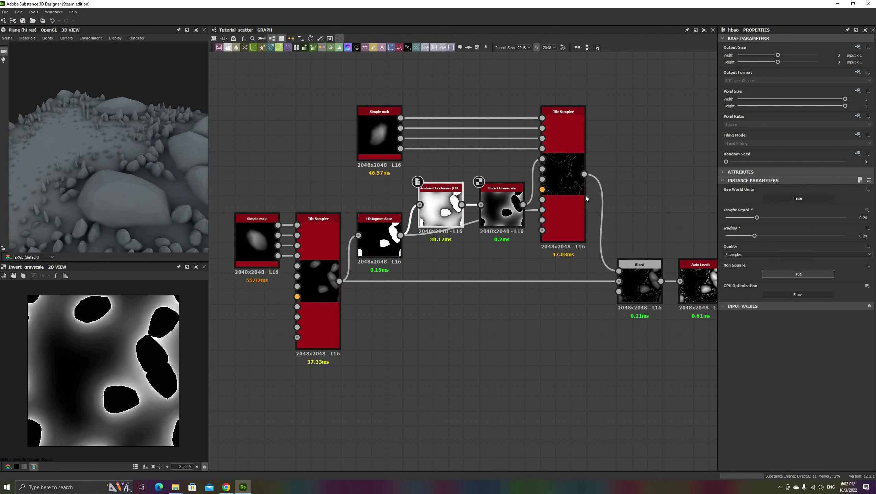
# - Set the second Tile Sampler's Color Random to 0
pyautogui.click(563, 208)
pyautogui.scroll(-3, 796, 243)
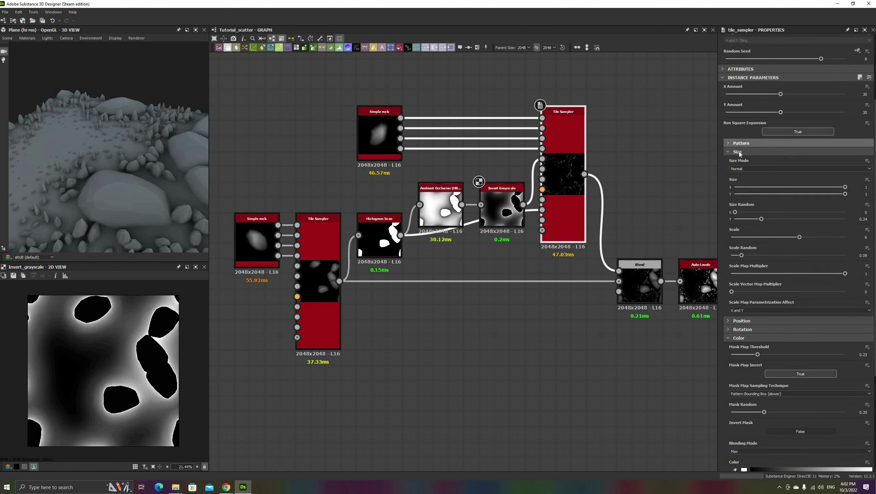
pyautogui.click(747, 189)
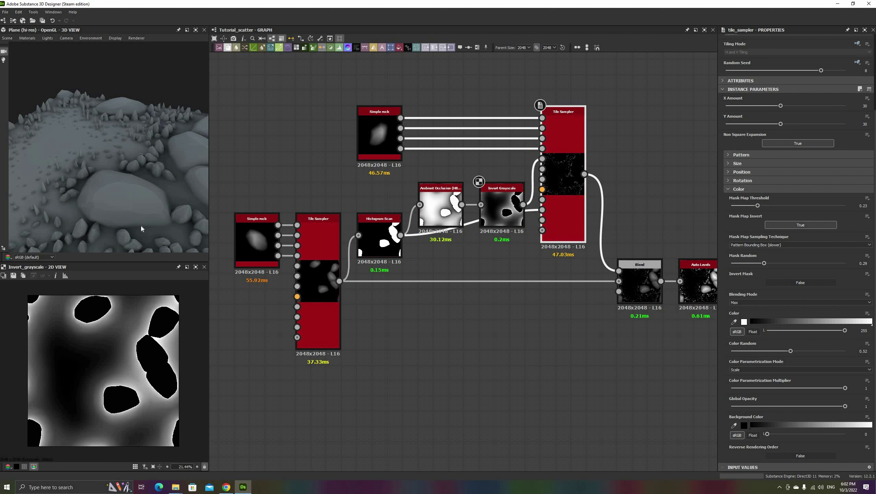
pyautogui.moveTo(142, 229); pyautogui.dragTo(185, 228)
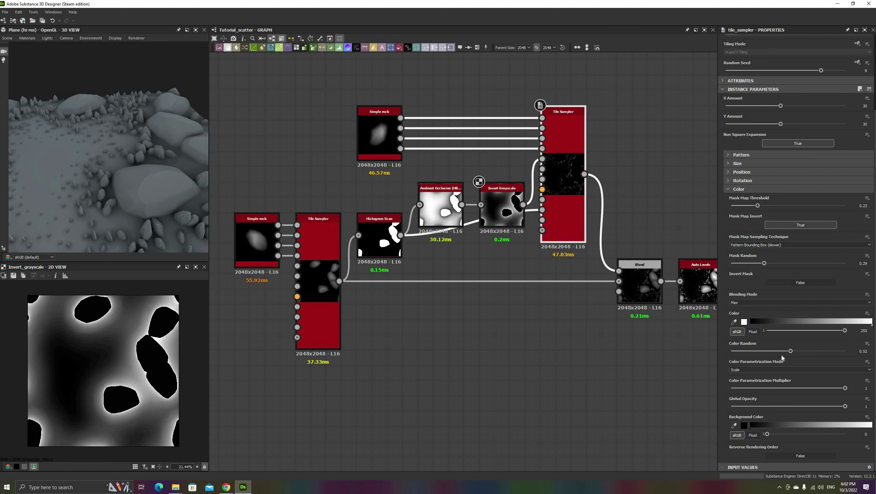
pyautogui.moveTo(745, 353); pyautogui.dragTo(731, 353)
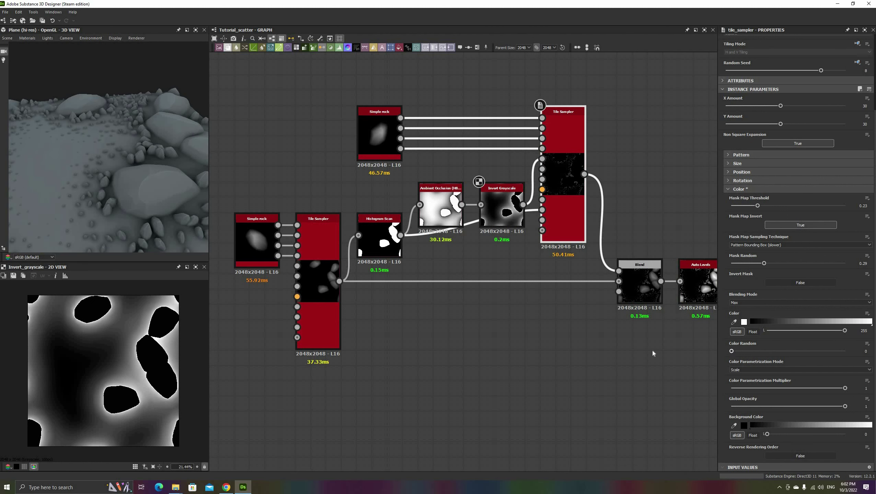
# - Set the second Tile Sampler's Position Random to 0.49 and Mask Random to 0.24
pyautogui.moveTo(133, 206); pyautogui.dragTo(157, 197)
pyautogui.click(843, 172)
pyautogui.scroll(20, 861, 188)
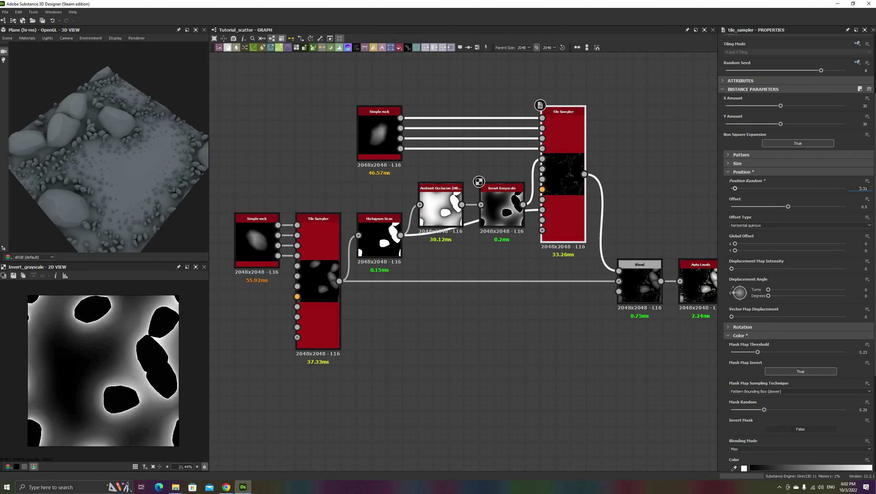
pyautogui.click(743, 336)
pyautogui.click(743, 428)
pyautogui.scroll(-5, 744, 427)
pyautogui.moveTo(764, 400); pyautogui.dragTo(761, 400)
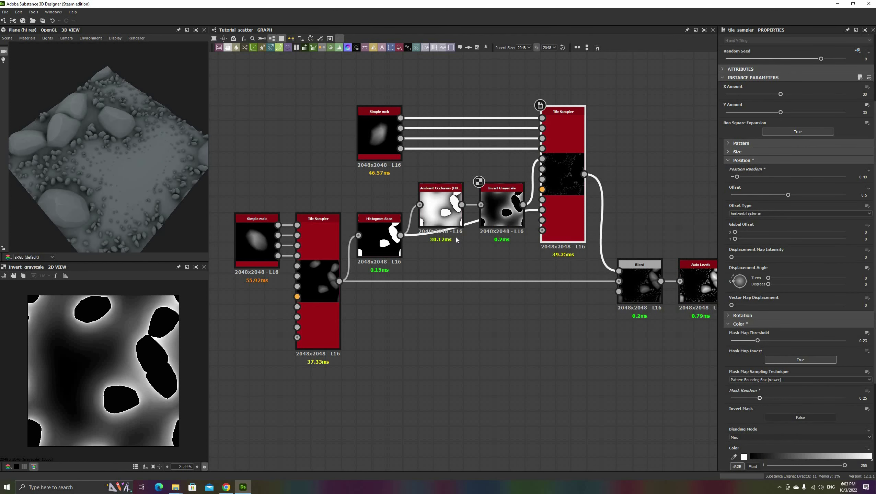
# - Raise the Ambient Occlusion node's Height Depth to 0.35 and its Radius to 0.27
pyautogui.click(446, 216)
pyautogui.scroll(9, 861, 218)
pyautogui.scroll(3, 861, 237)
pyautogui.moveTo(145, 208); pyautogui.dragTo(76, 195)
# - Lower the second Tile Sampler's Global Opacity to 0.72
pyautogui.click(576, 195)
pyautogui.scroll(-7, 827, 374)
pyautogui.moveTo(837, 407); pyautogui.dragTo(810, 406)
pyautogui.moveTo(115, 180); pyautogui.dragTo(140, 198)
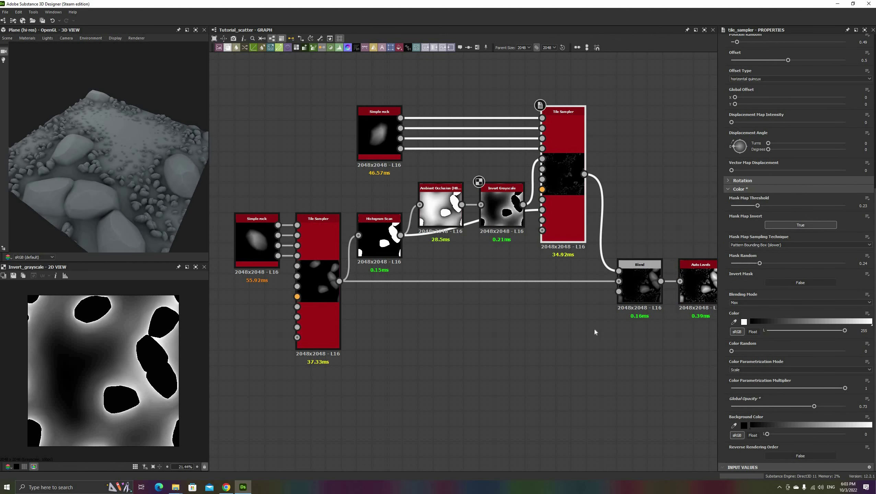
# - Move the first Simple rock, its Tile Sampler and the Histogram Scan farther away from the Ambient Occlusion node
pyautogui.scroll(-2, 596, 332)
pyautogui.moveTo(597, 333); pyautogui.dragTo(482, 317, button='middle')
pyautogui.click(682, 272)
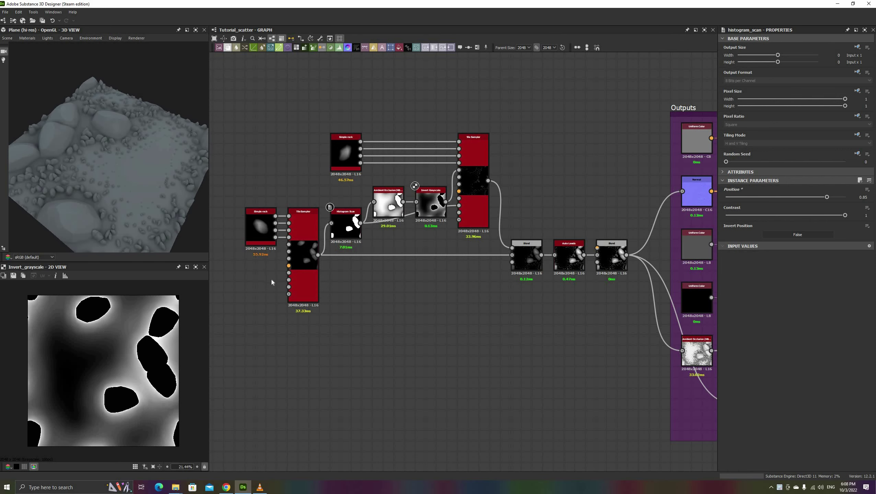
pyautogui.scroll(-2, 271, 279)
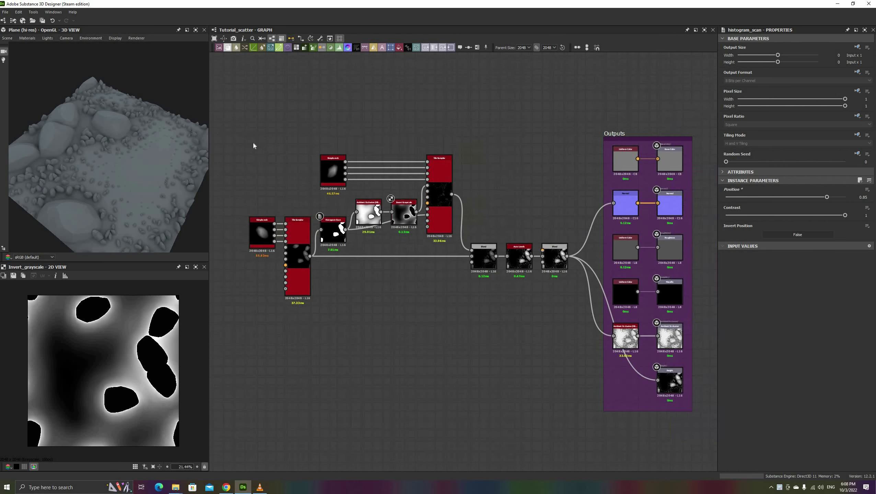
pyautogui.moveTo(343, 288); pyautogui.dragTo(236, 155)
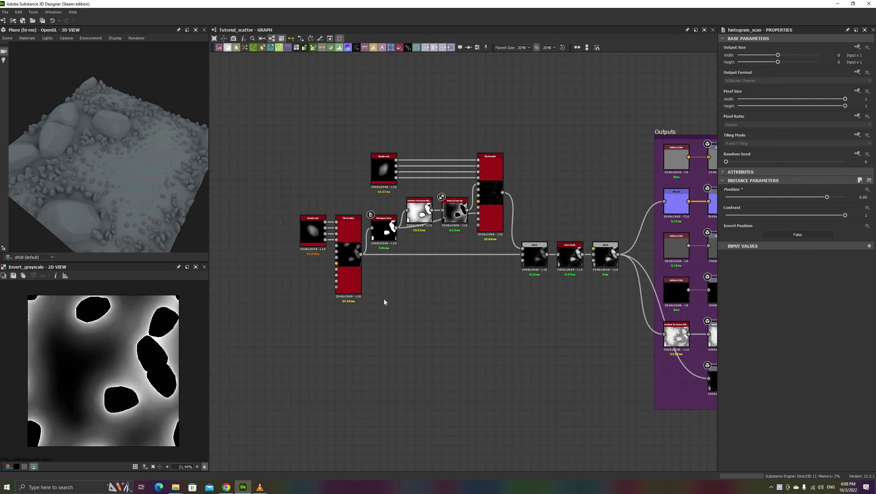
pyautogui.moveTo(327, 239); pyautogui.dragTo(265, 239)
pyautogui.click(406, 235)
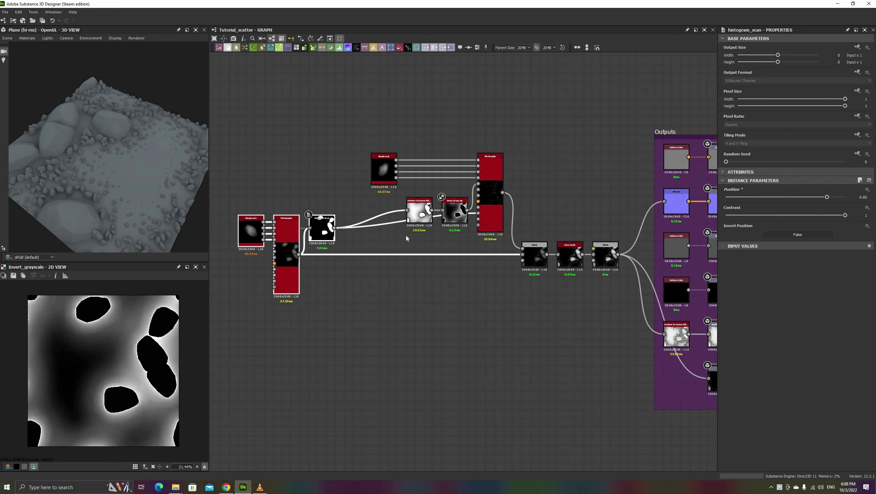
# - Add a Shadows node fed by the Histogram Scan, with Shadow Distance 5 and Edges Softness 0.86
pyautogui.scroll(2, 415, 236)
pyautogui.doubleClick(419, 209)
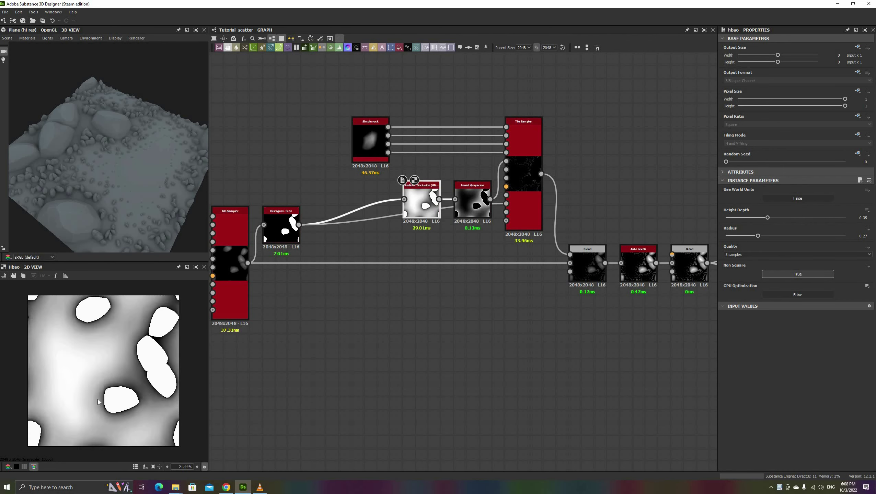
pyautogui.moveTo(300, 225); pyautogui.dragTo(399, 249)
pyautogui.write('shado')
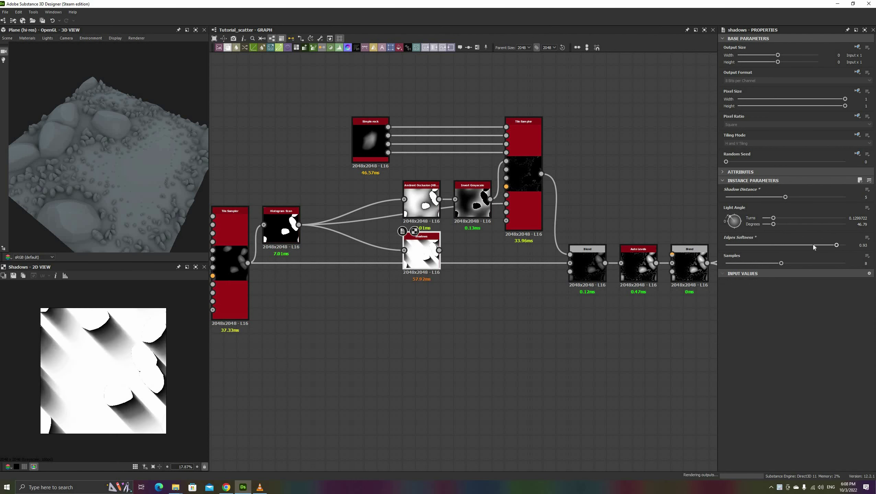
pyautogui.moveTo(814, 247); pyautogui.dragTo(825, 245)
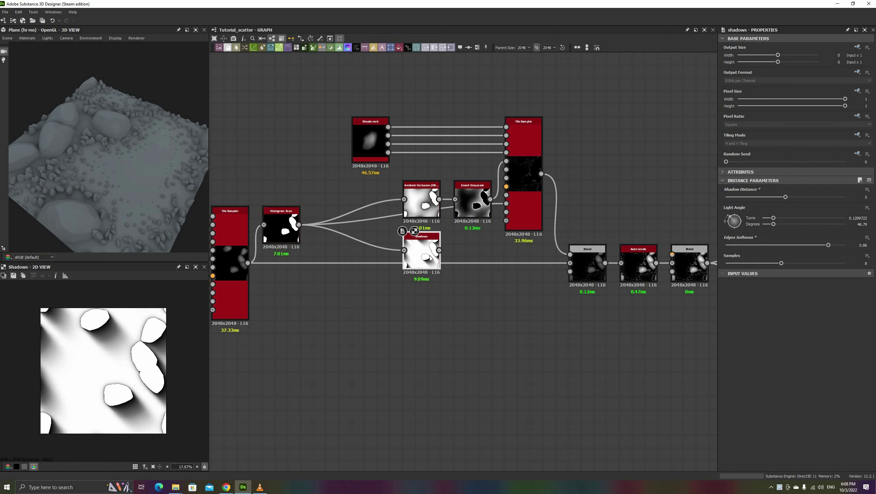
# - Add an Invert Grayscale after the Shadows node and connect it to the second Tile Sampler's Scale Map Input
pyautogui.press('space')
pyautogui.write('inve')
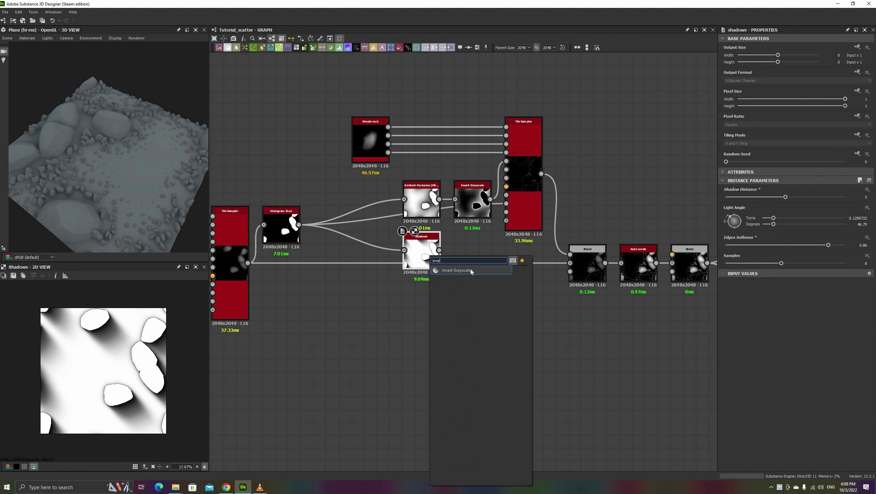
pyautogui.press('Return')
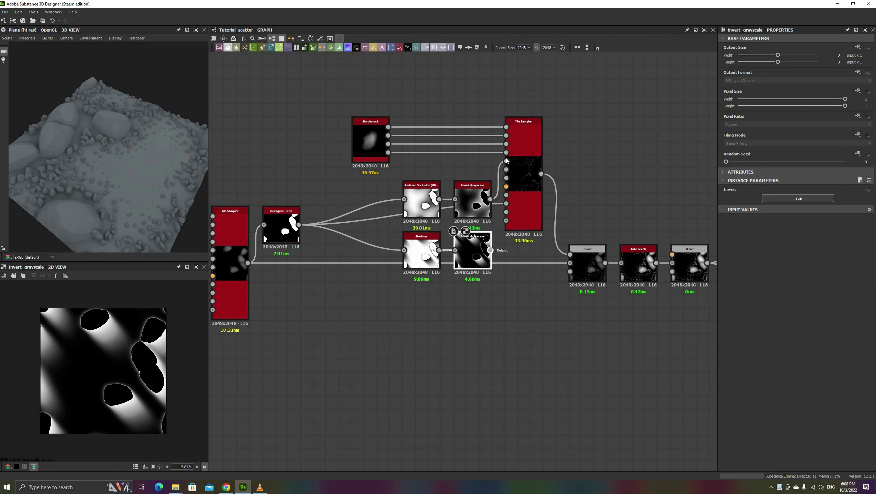
pyautogui.moveTo(507, 162); pyautogui.dragTo(506, 162)
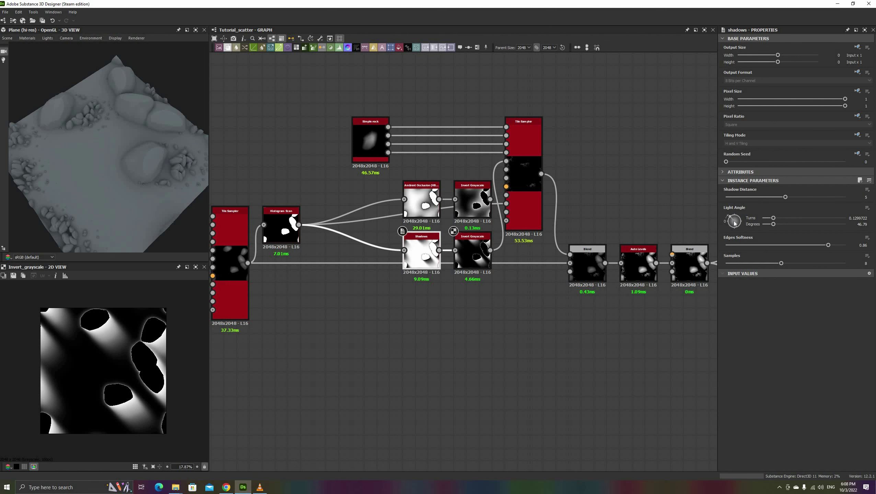
# - Set the Shadows node's Light Angle to 158.89 degrees and the Histogram Scan's Position to 0.79
pyautogui.moveTo(741, 222); pyautogui.dragTo(743, 223)
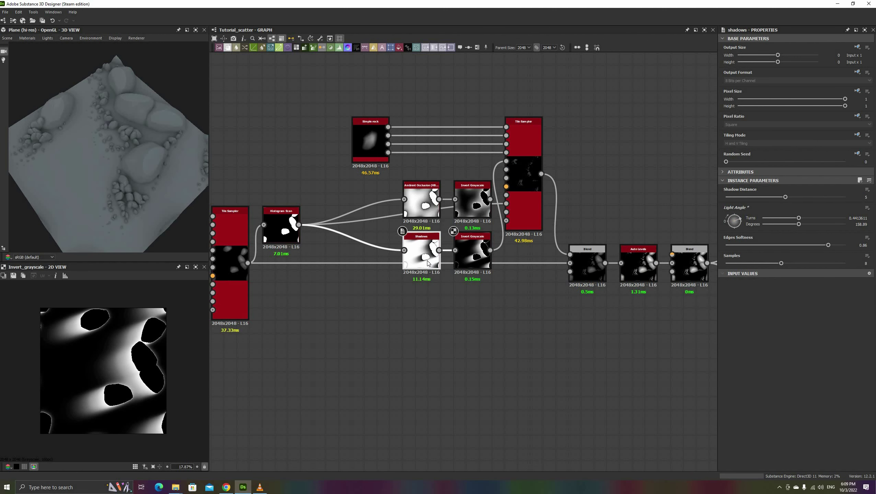
pyautogui.click(279, 210)
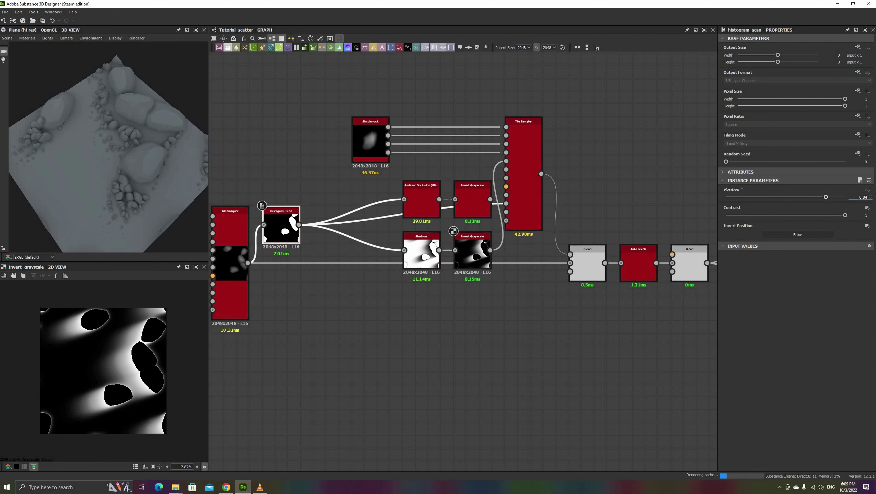
pyautogui.scroll(-1, 859, 197)
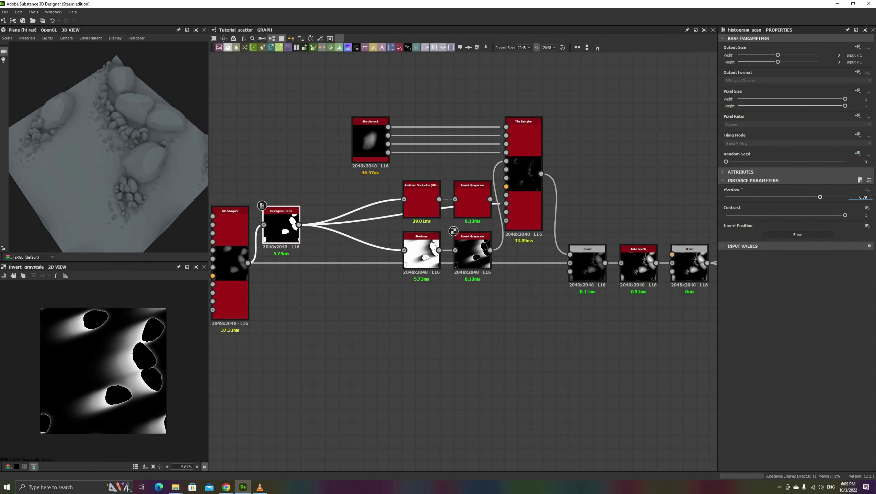
# - Set the Shadows node's Shadow Distance to 8 and check the small rocks in the 3D view
pyautogui.moveTo(102, 227); pyautogui.dragTo(66, 225)
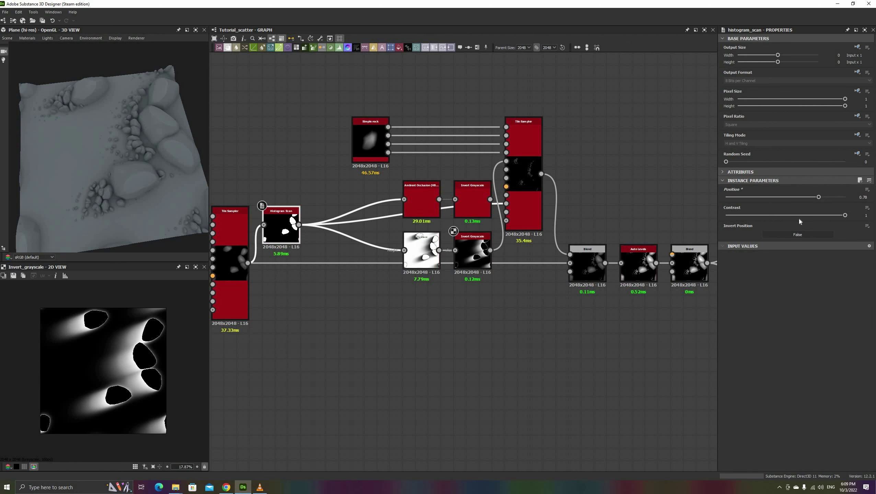
pyautogui.click(421, 250)
pyautogui.write('8')
pyautogui.press('Return')
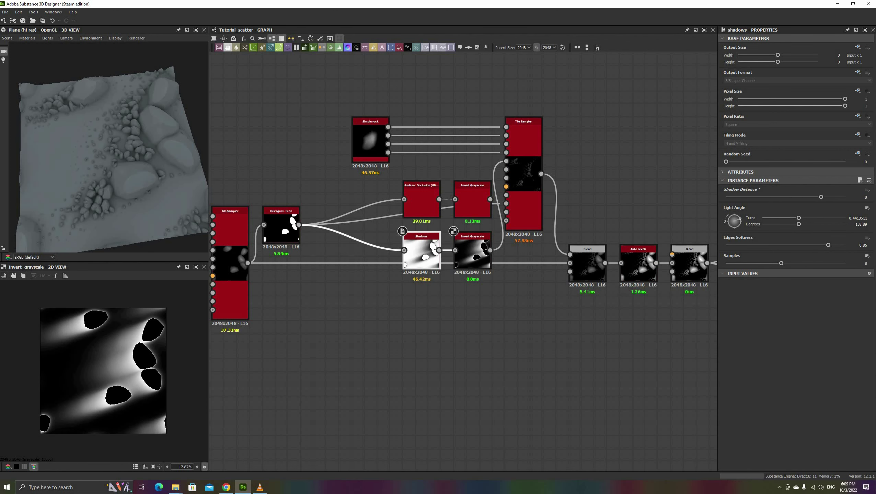
pyautogui.moveTo(145, 217); pyautogui.dragTo(201, 173)
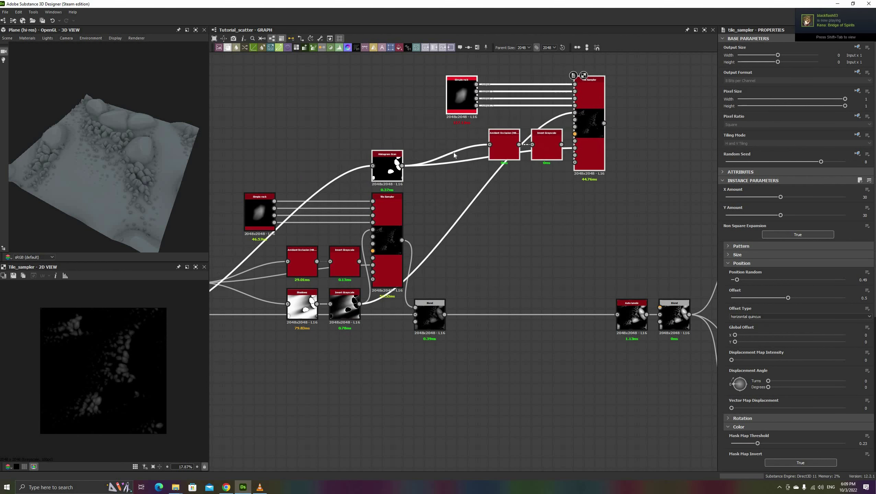
# - Position the copied rock-scatter chain, raise its Histogram Scan's Position, and preview its Tile Sampler in the 2D view
pyautogui.moveTo(453, 153)
pyautogui.mouseDown()
pyautogui.moveTo(473, 149)
pyautogui.moveTo(467, 155)
pyautogui.mouseUp()
pyautogui.doubleClick(466, 151)
pyautogui.moveTo(818, 197); pyautogui.dragTo(829, 197)
pyautogui.moveTo(497, 226); pyautogui.dragTo(443, 299, button='middle')
pyautogui.moveTo(508, 217); pyautogui.dragTo(521, 185)
pyautogui.doubleClick(530, 191)
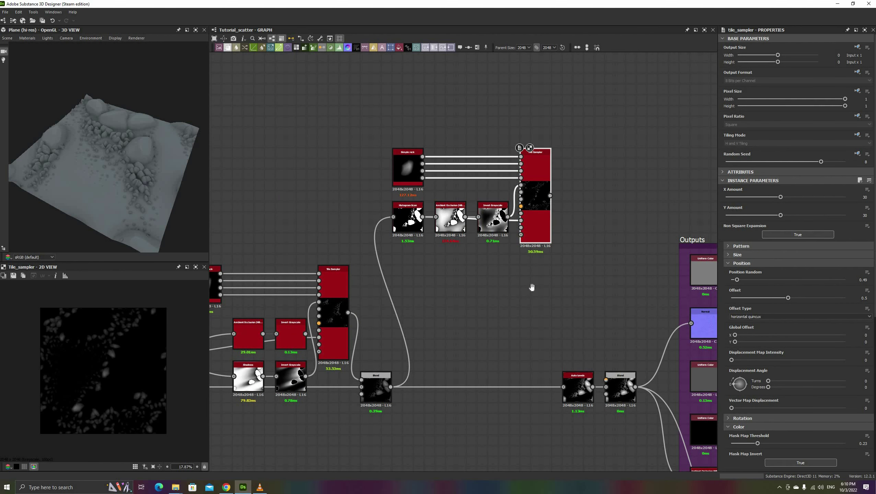
# - Add a second Blend node in the main height chain, connect the copied Tile Sampler to it, and choose its blending mode
pyautogui.moveTo(531, 287); pyautogui.dragTo(530, 259, button='middle')
pyautogui.click(523, 359)
pyautogui.press('space')
pyautogui.click(554, 288)
pyautogui.moveTo(548, 167); pyautogui.dragTo(461, 352)
pyautogui.click(758, 207)
pyautogui.click(738, 236)
# - Set the third Tile Sampler's Global Opacity to 0.27 and increase the Ambient Occlusion node's settings in its chain
pyautogui.click(535, 173)
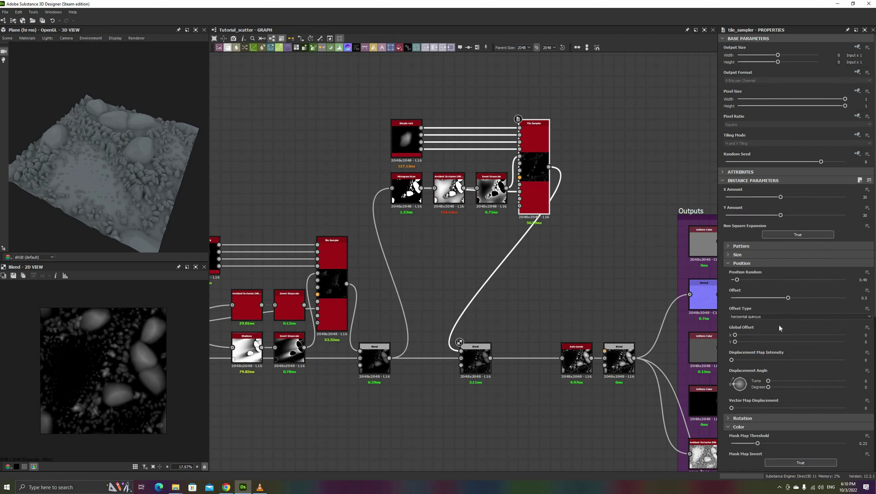
pyautogui.scroll(-8, 779, 324)
pyautogui.moveTo(814, 407); pyautogui.dragTo(746, 409)
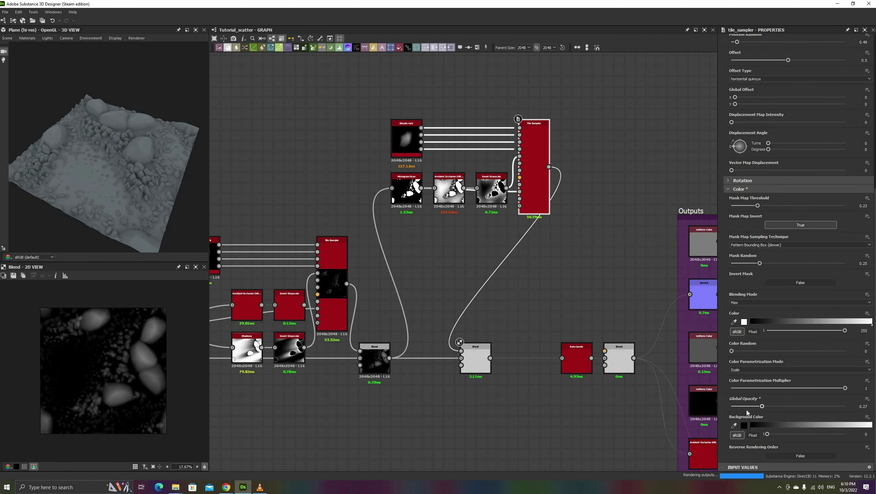
pyautogui.click(449, 190)
pyautogui.moveTo(778, 217); pyautogui.dragTo(782, 218)
pyautogui.moveTo(783, 237); pyautogui.dragTo(795, 238)
# - Set the third Tile Sampler's X and Y Amount to 60, Scale to 4.61 and Mask Random to 0.47
pyautogui.click(544, 209)
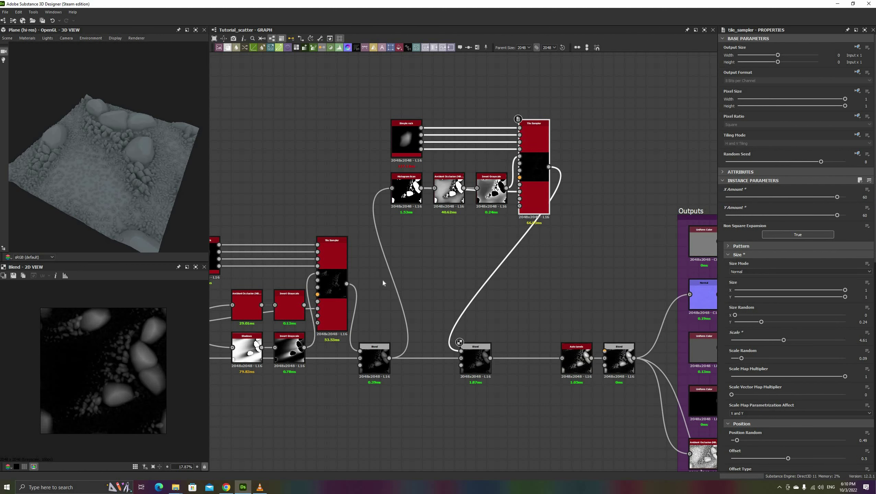
pyautogui.scroll(-9, 770, 380)
pyautogui.click(783, 352)
pyautogui.moveTo(165, 215); pyautogui.dragTo(430, 216)
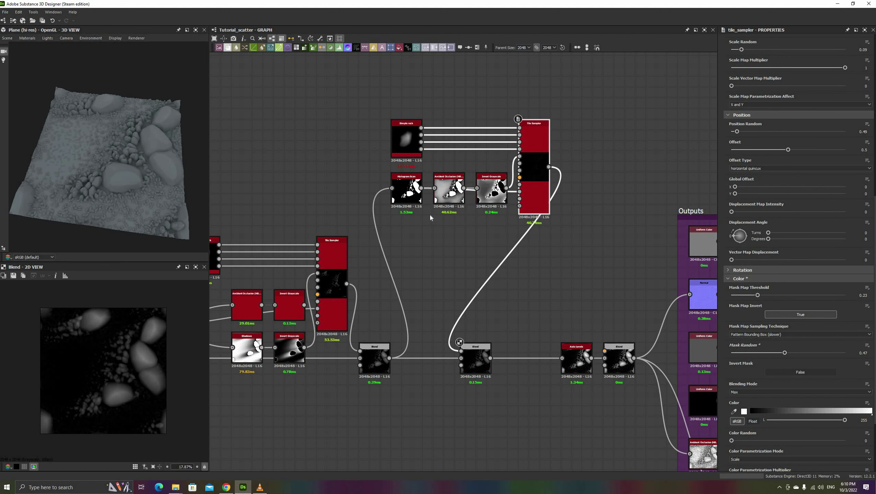
# - Vary the shape of the Simple rock feeding the third Tile Sampler and check the result in the 3D view
pyautogui.scroll(8, 765, 226)
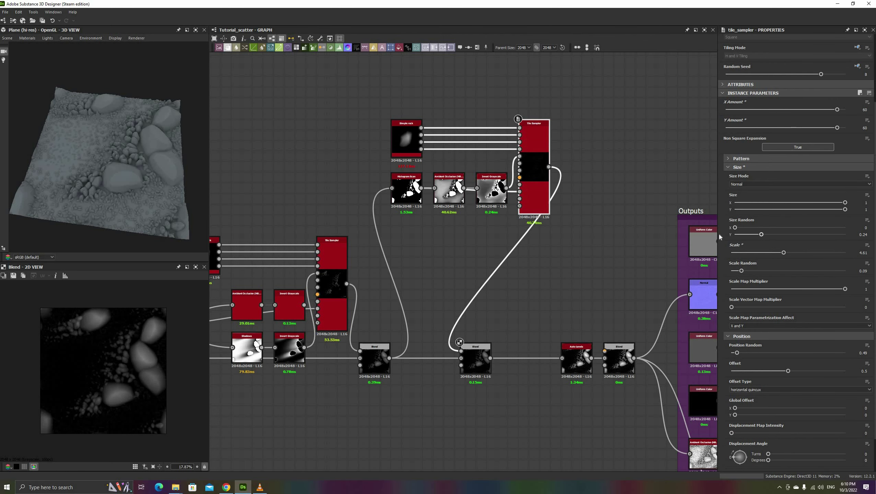
pyautogui.click(407, 138)
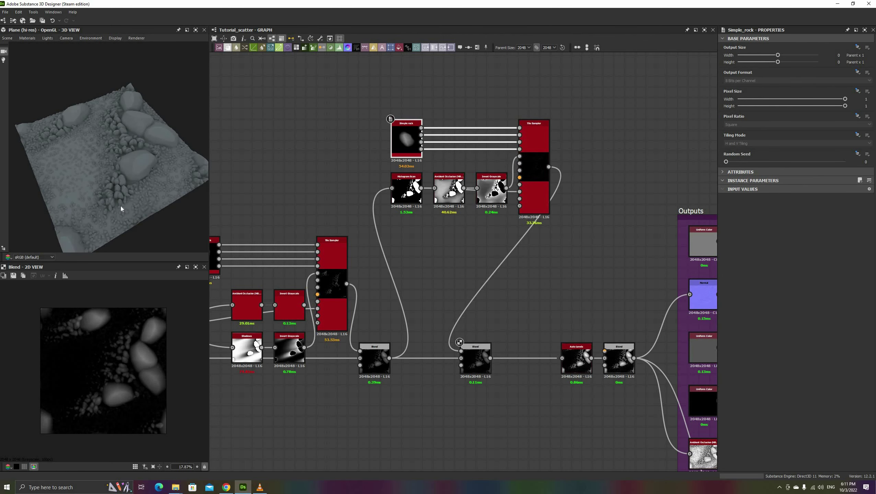
pyautogui.moveTo(117, 195); pyautogui.dragTo(207, 229)
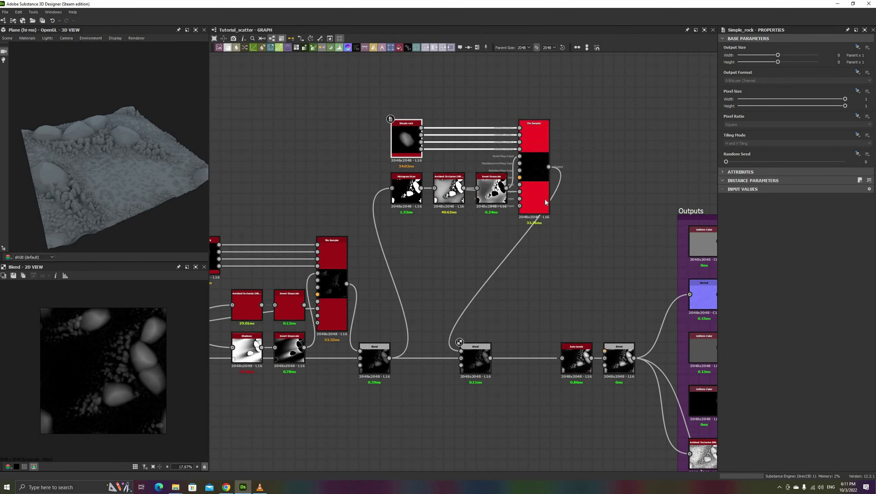
# - Set the second Tile Sampler's Global Opacity to 0.65 and check the rock heights in the 3D view
pyautogui.click(332, 254)
pyautogui.scroll(-3, 798, 433)
pyautogui.scroll(-8, 799, 433)
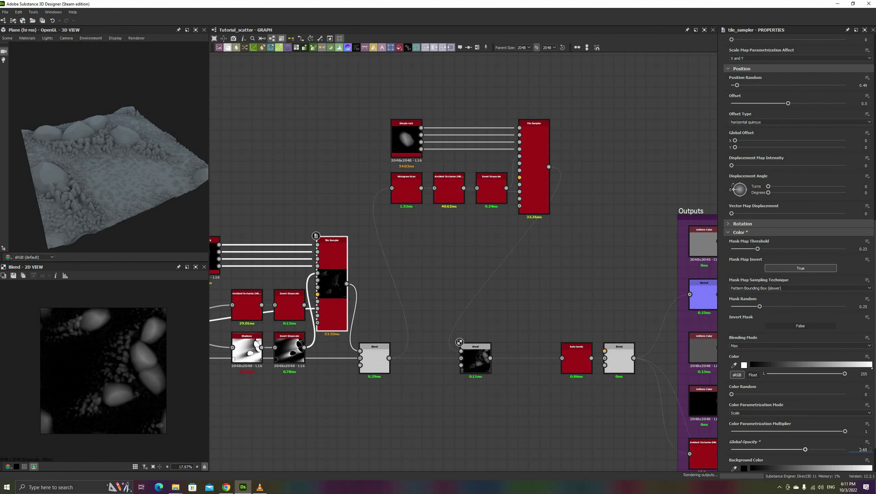
pyautogui.moveTo(90, 192); pyautogui.dragTo(202, 200)
pyautogui.moveTo(475, 422); pyautogui.dragTo(359, 385, button='middle')
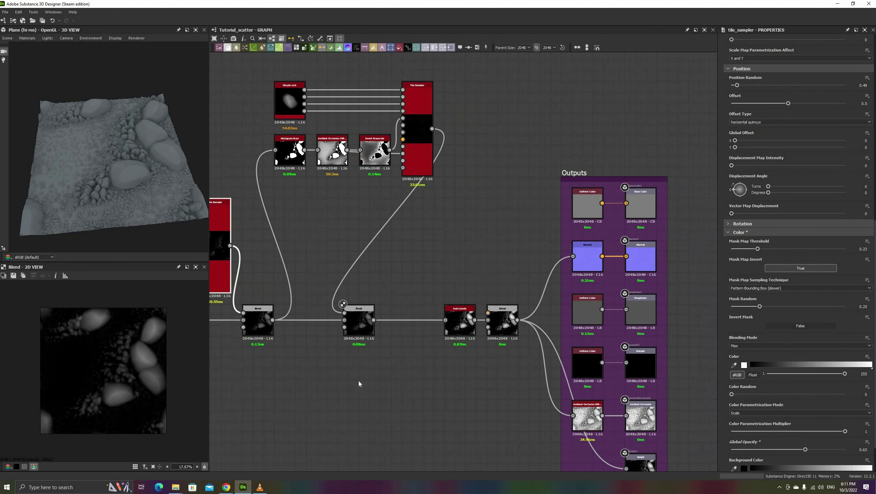
pyautogui.moveTo(139, 197); pyautogui.dragTo(69, 196)
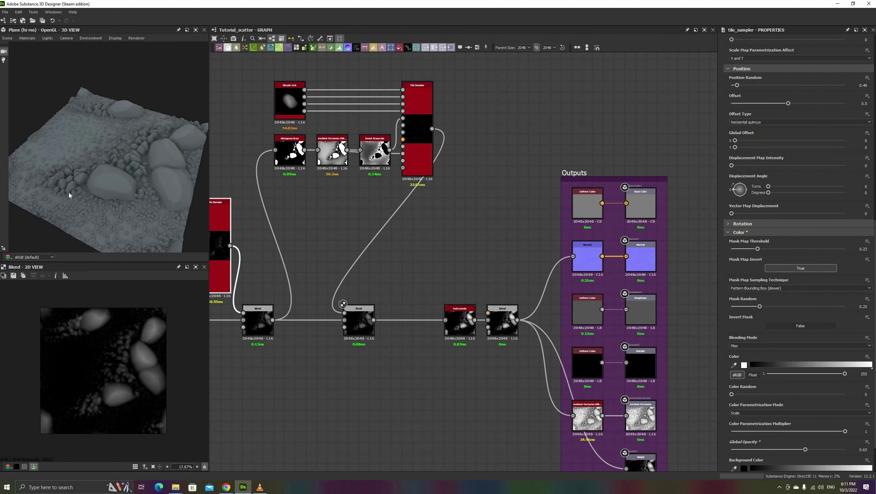
# - Give the third Tile Sampler a new Random Seed and check the small-rock distribution in the 3D view
pyautogui.click(426, 146)
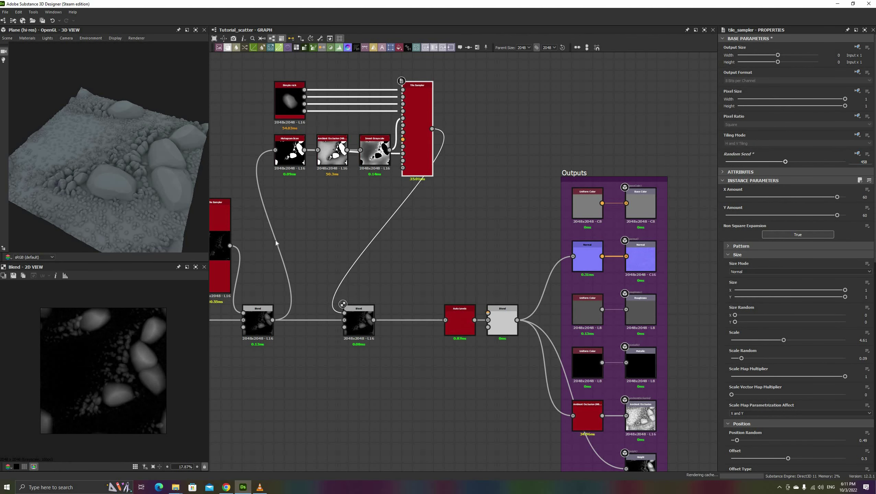
pyautogui.scroll(-1, 131, 217)
pyautogui.moveTo(131, 217); pyautogui.dragTo(88, 203)
pyautogui.scroll(-2, 88, 204)
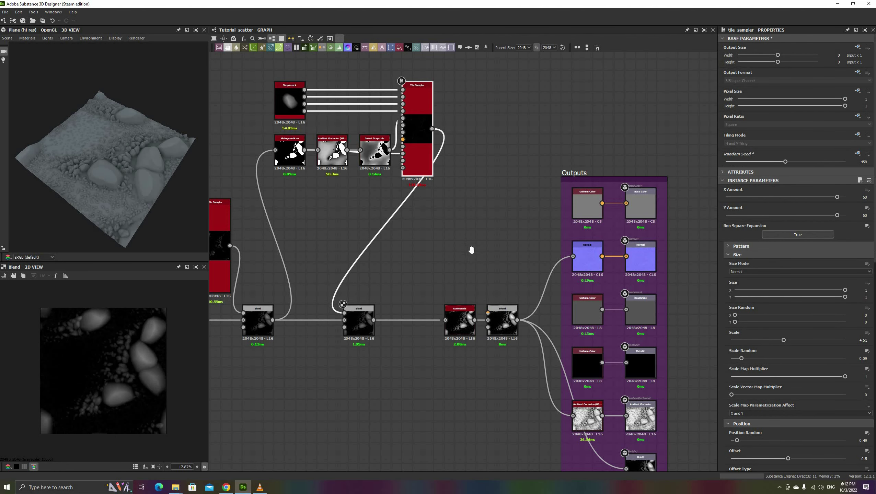
# - Preview the second layer's Simple rock in the 2D view and examine the whole graph and the rendered rock scatter
pyautogui.moveTo(472, 249); pyautogui.dragTo(666, 275, button='middle')
pyautogui.click(483, 125)
pyautogui.doubleClick(282, 243)
pyautogui.moveTo(314, 271); pyautogui.dragTo(397, 249, button='middle')
pyautogui.moveTo(95, 206); pyautogui.dragTo(126, 205)
pyautogui.scroll(2, 126, 206)
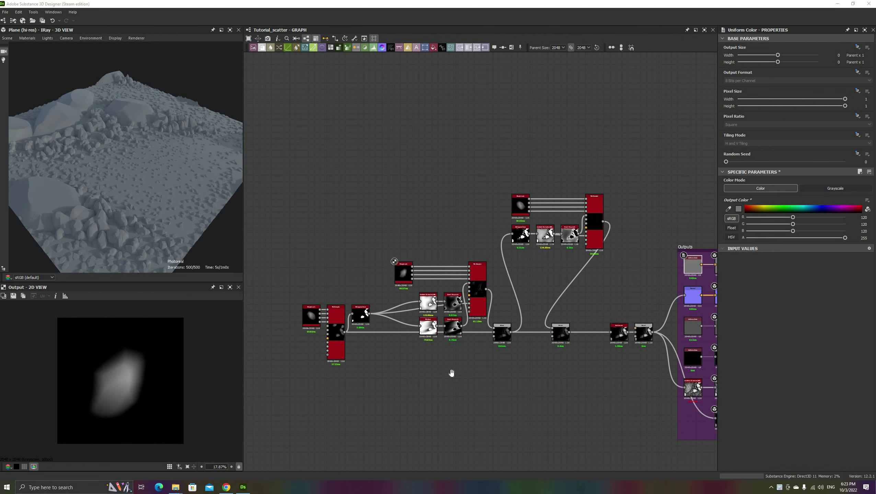
pyautogui.moveTo(452, 371); pyautogui.dragTo(430, 354, button='middle')
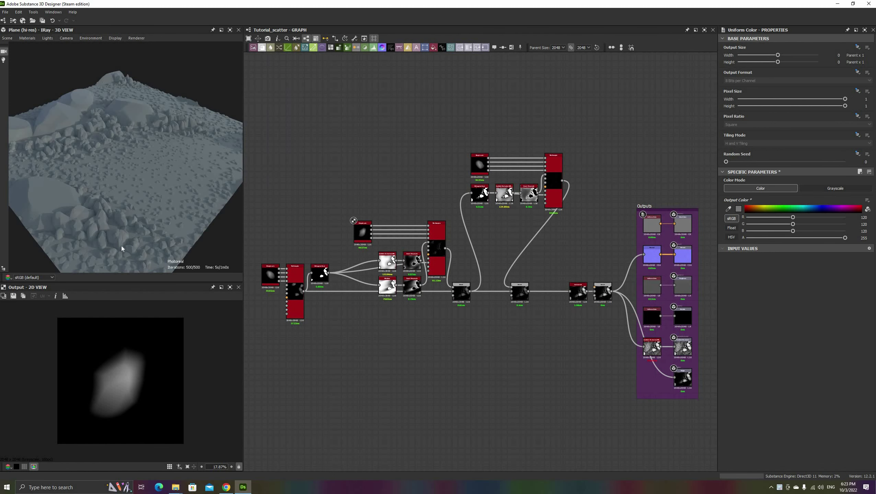
pyautogui.moveTo(149, 221); pyautogui.dragTo(174, 216)
# - Switch the 3D preview mesh to Sphere 2 Tiles and set the Default material's Tiling to 2
pyautogui.click(7, 38)
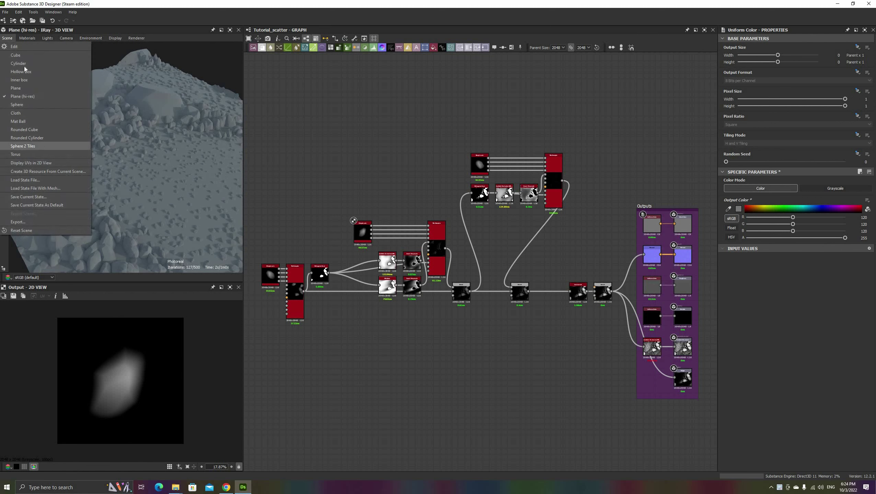
pyautogui.click(21, 146)
pyautogui.click(864, 64)
pyautogui.write('2')
pyautogui.press('Return')
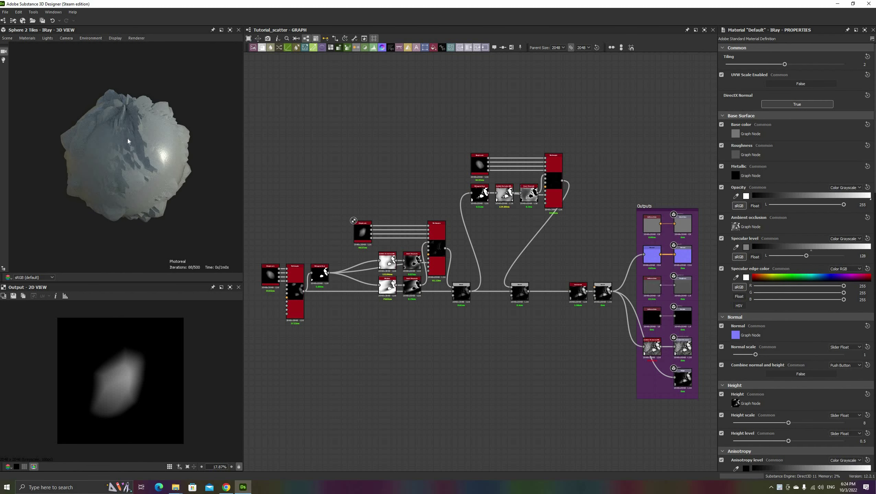
pyautogui.moveTo(127, 141); pyautogui.dragTo(135, 121)
# - Adjust the sphere mesh's parametric subdivision Minimum length for finer displacement, and reopen the Default material's properties
pyautogui.click(7, 38)
pyautogui.click(16, 48)
pyautogui.click(861, 133)
pyautogui.click(864, 141)
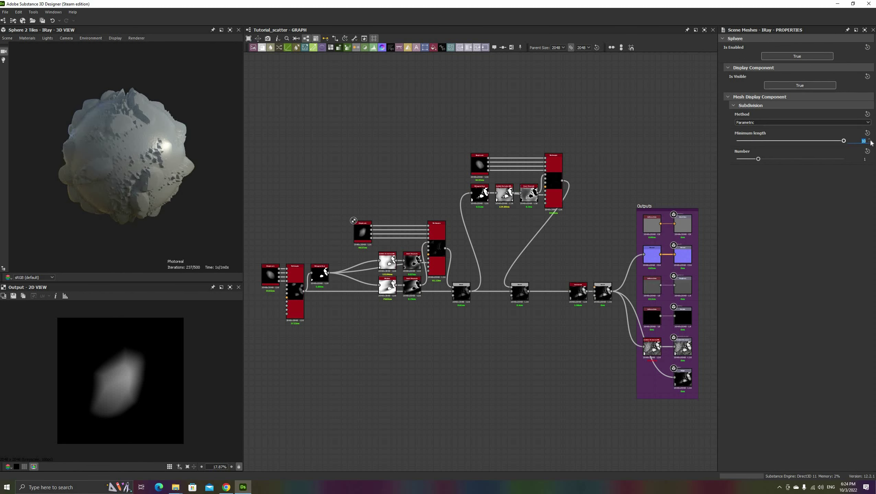
pyautogui.click(29, 38)
pyautogui.click(71, 47)
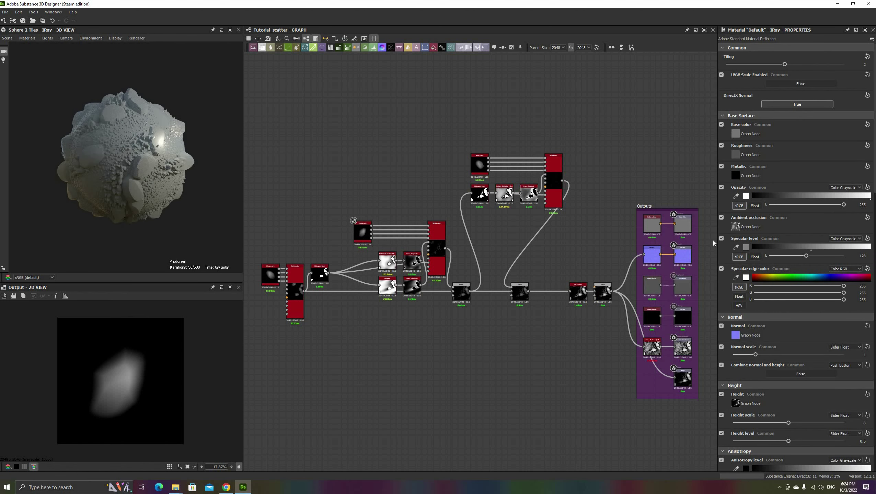
# - Set the Roughness output's grayscale Uniform Color to 144
pyautogui.click(652, 286)
pyautogui.moveTo(789, 218); pyautogui.dragTo(808, 218)
pyautogui.scroll(1, 121, 192)
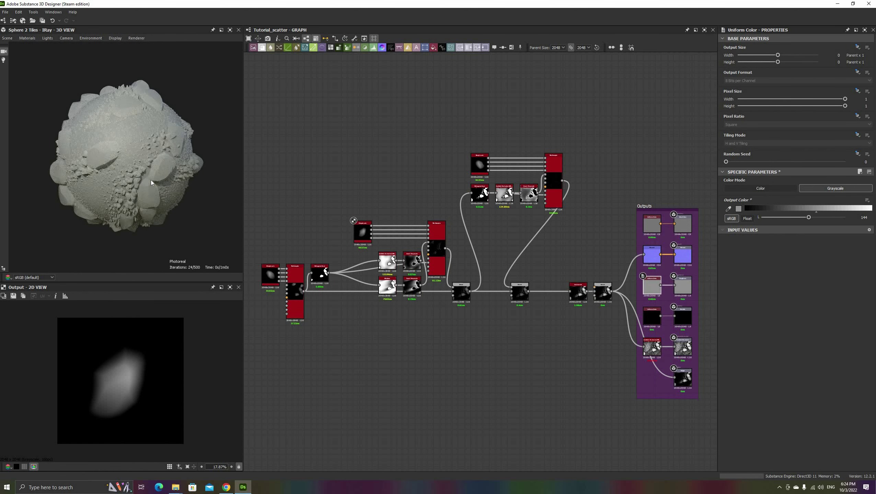